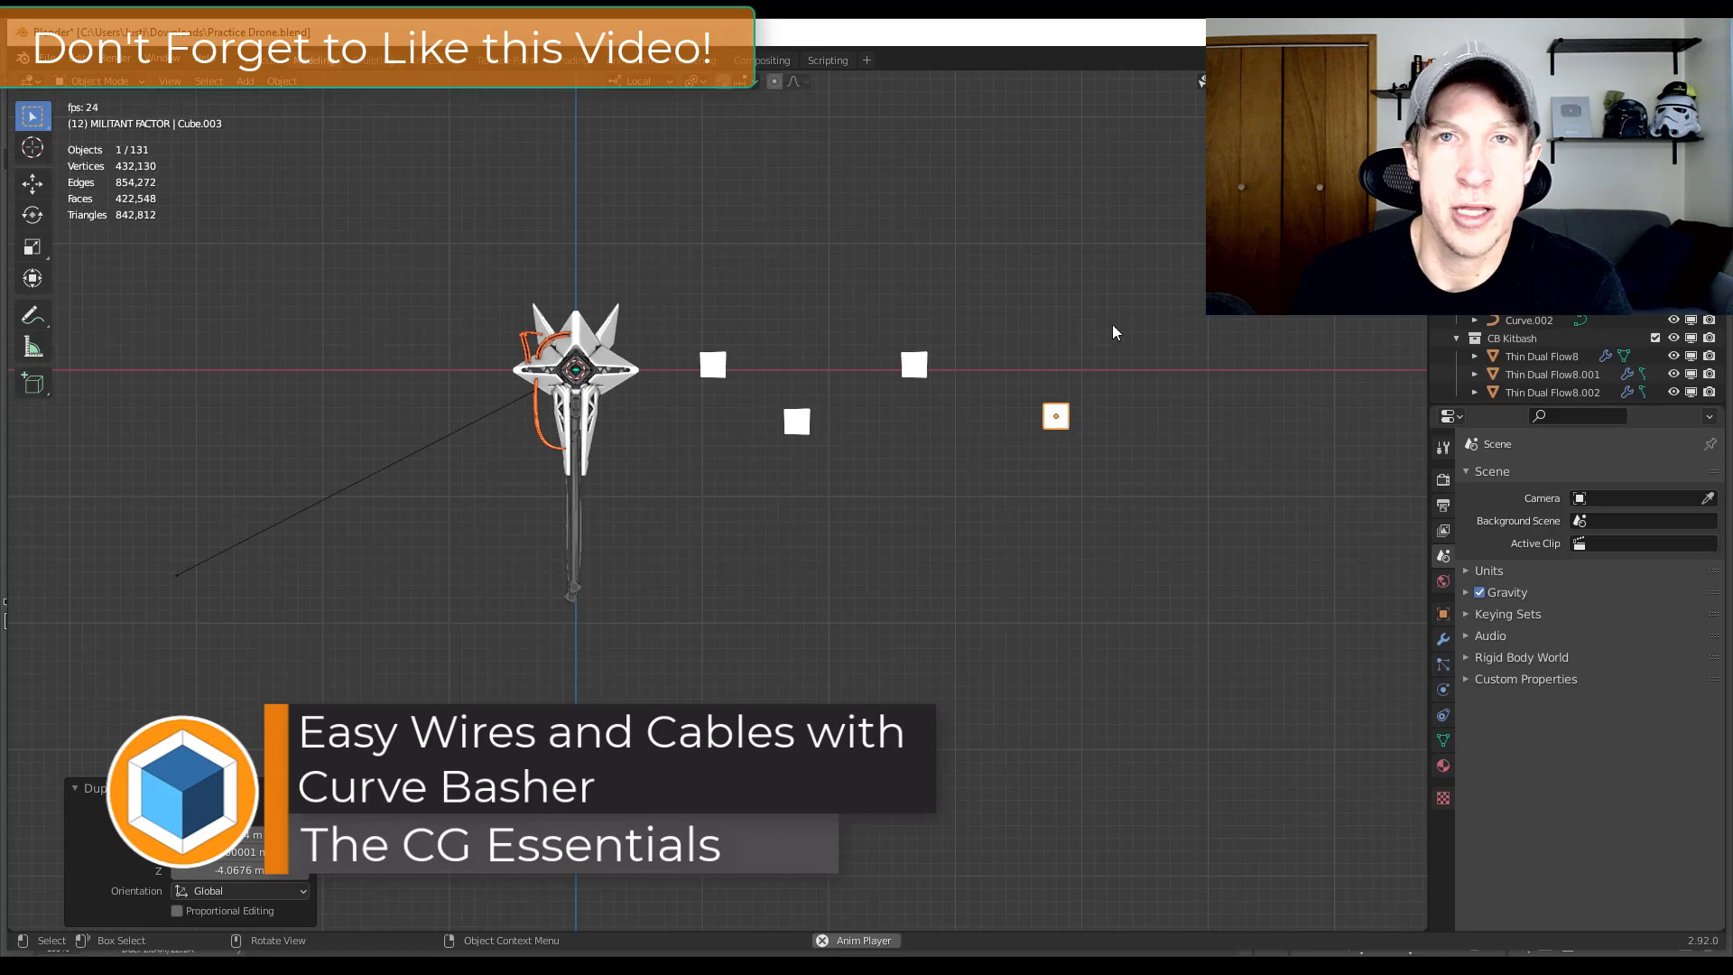
# Generate a bundle of 10 random wires through the four cubes with the Wire Generator and enable Gravity
pyautogui.moveTo(668, 309); pyautogui.dragTo(1120, 521)
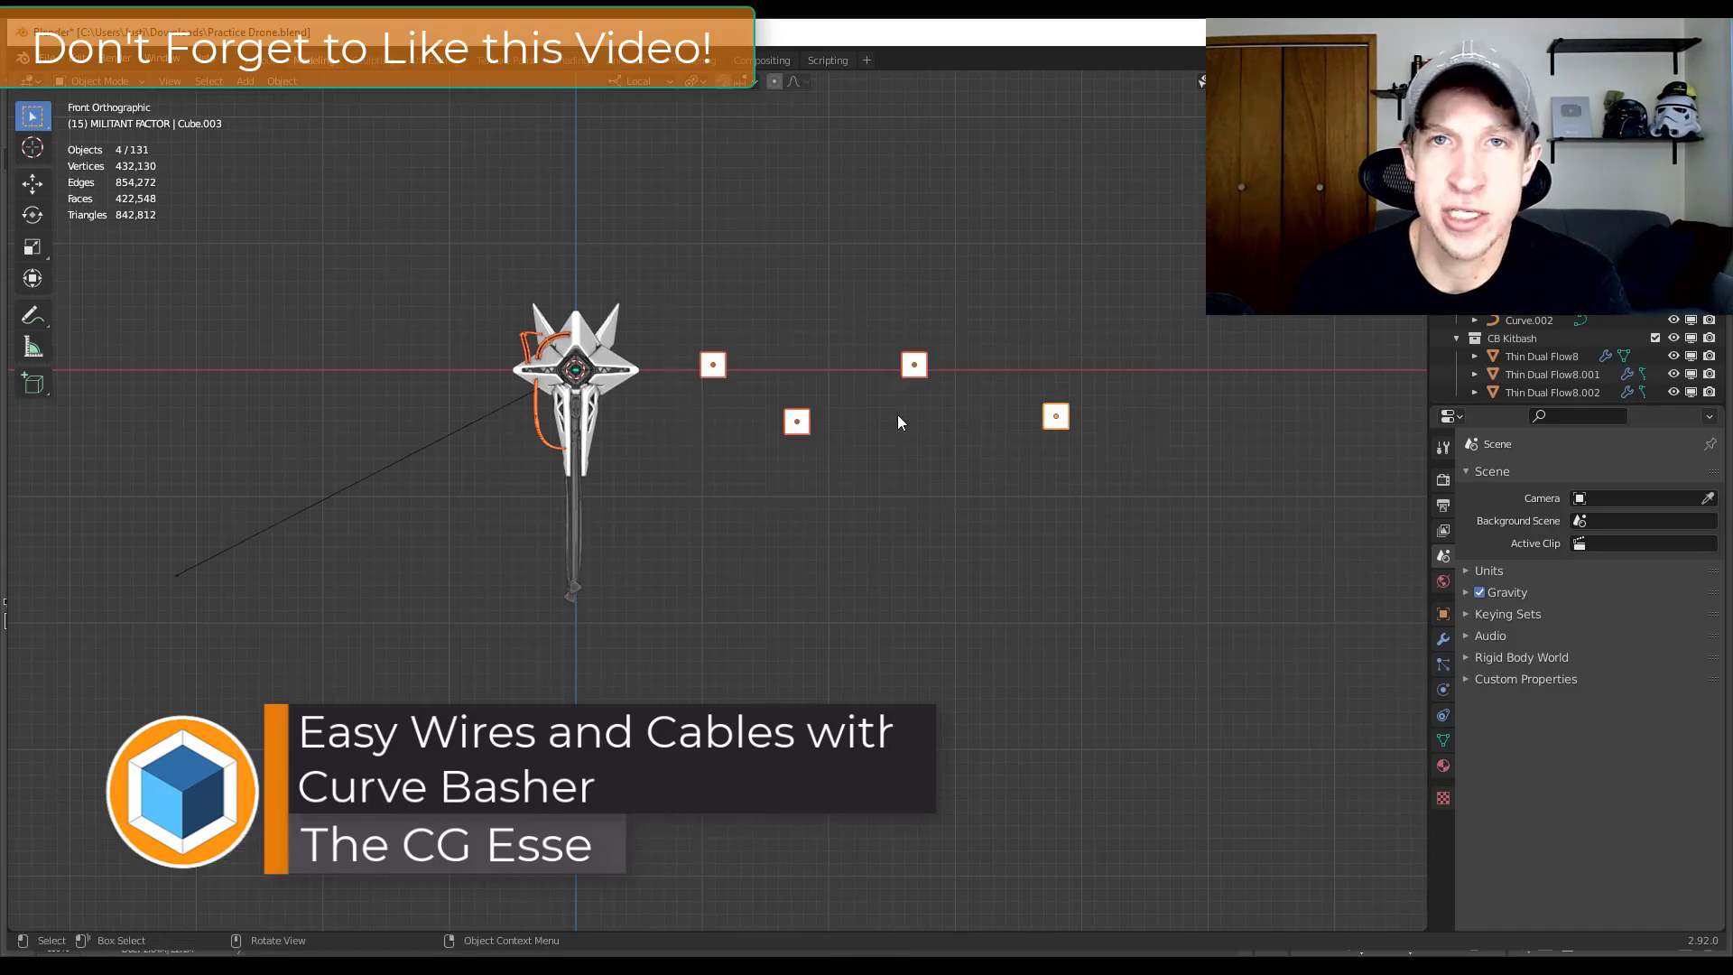
pyautogui.hotkey('shift', 'a')
pyautogui.click(994, 540)
pyautogui.scroll(2, 1015, 372)
pyautogui.moveTo(1016, 378); pyautogui.dragTo(882, 415, button='middle')
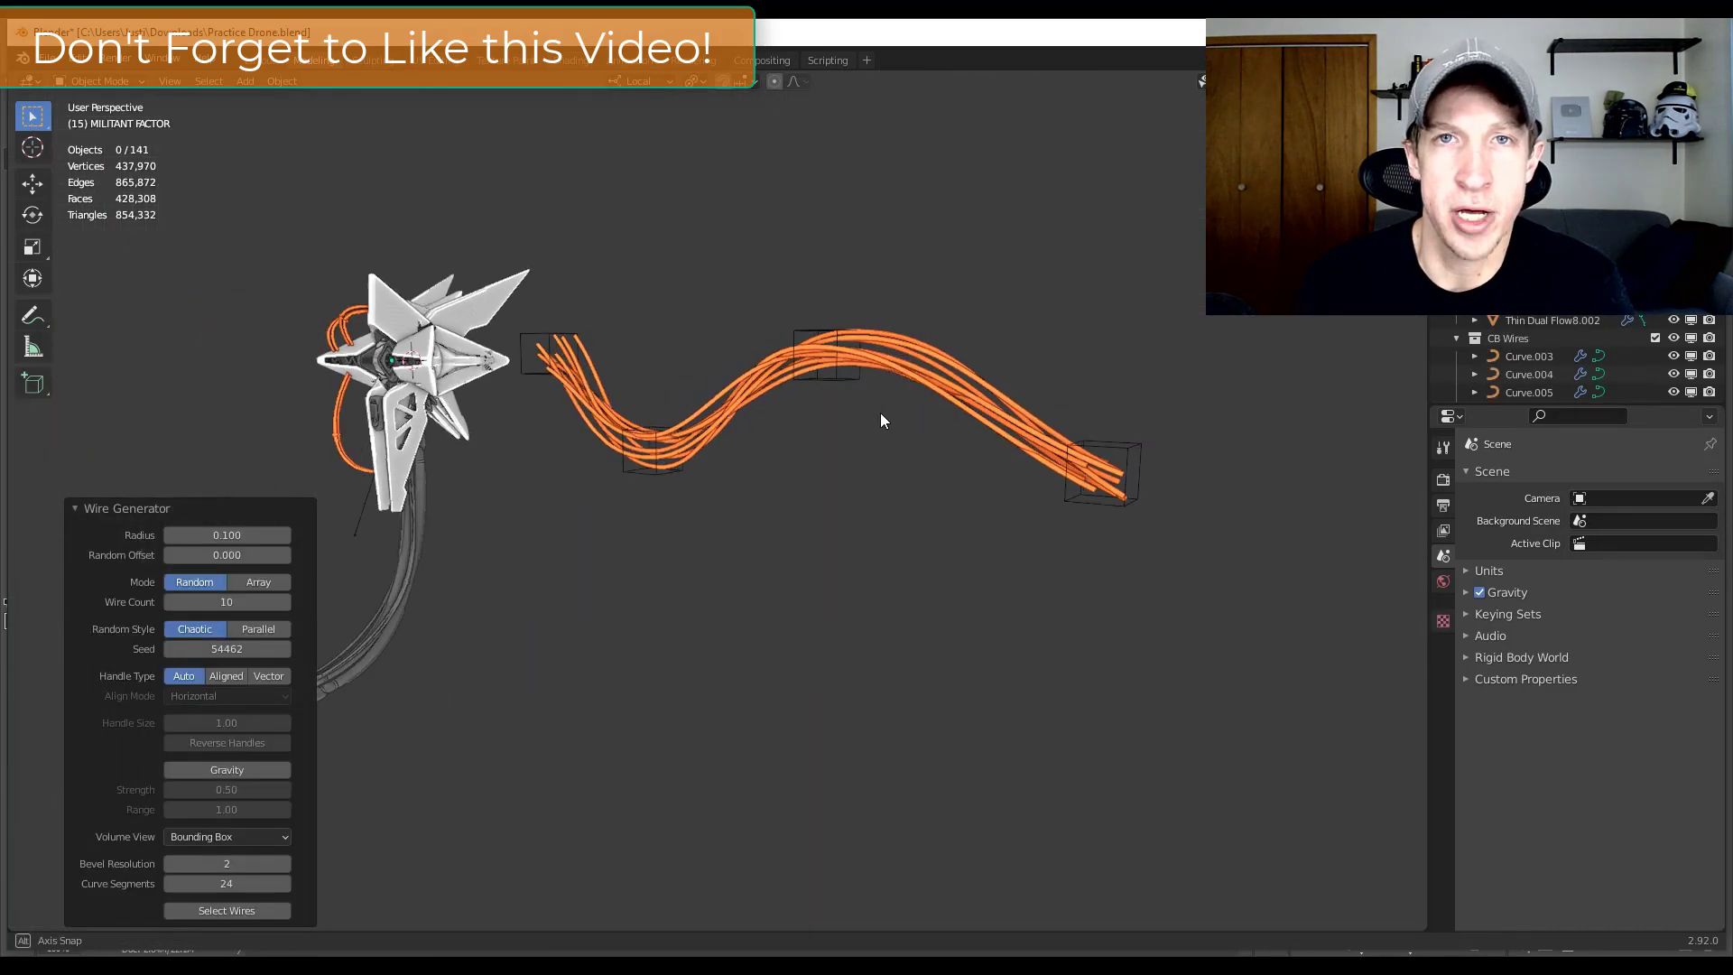
pyautogui.click(213, 770)
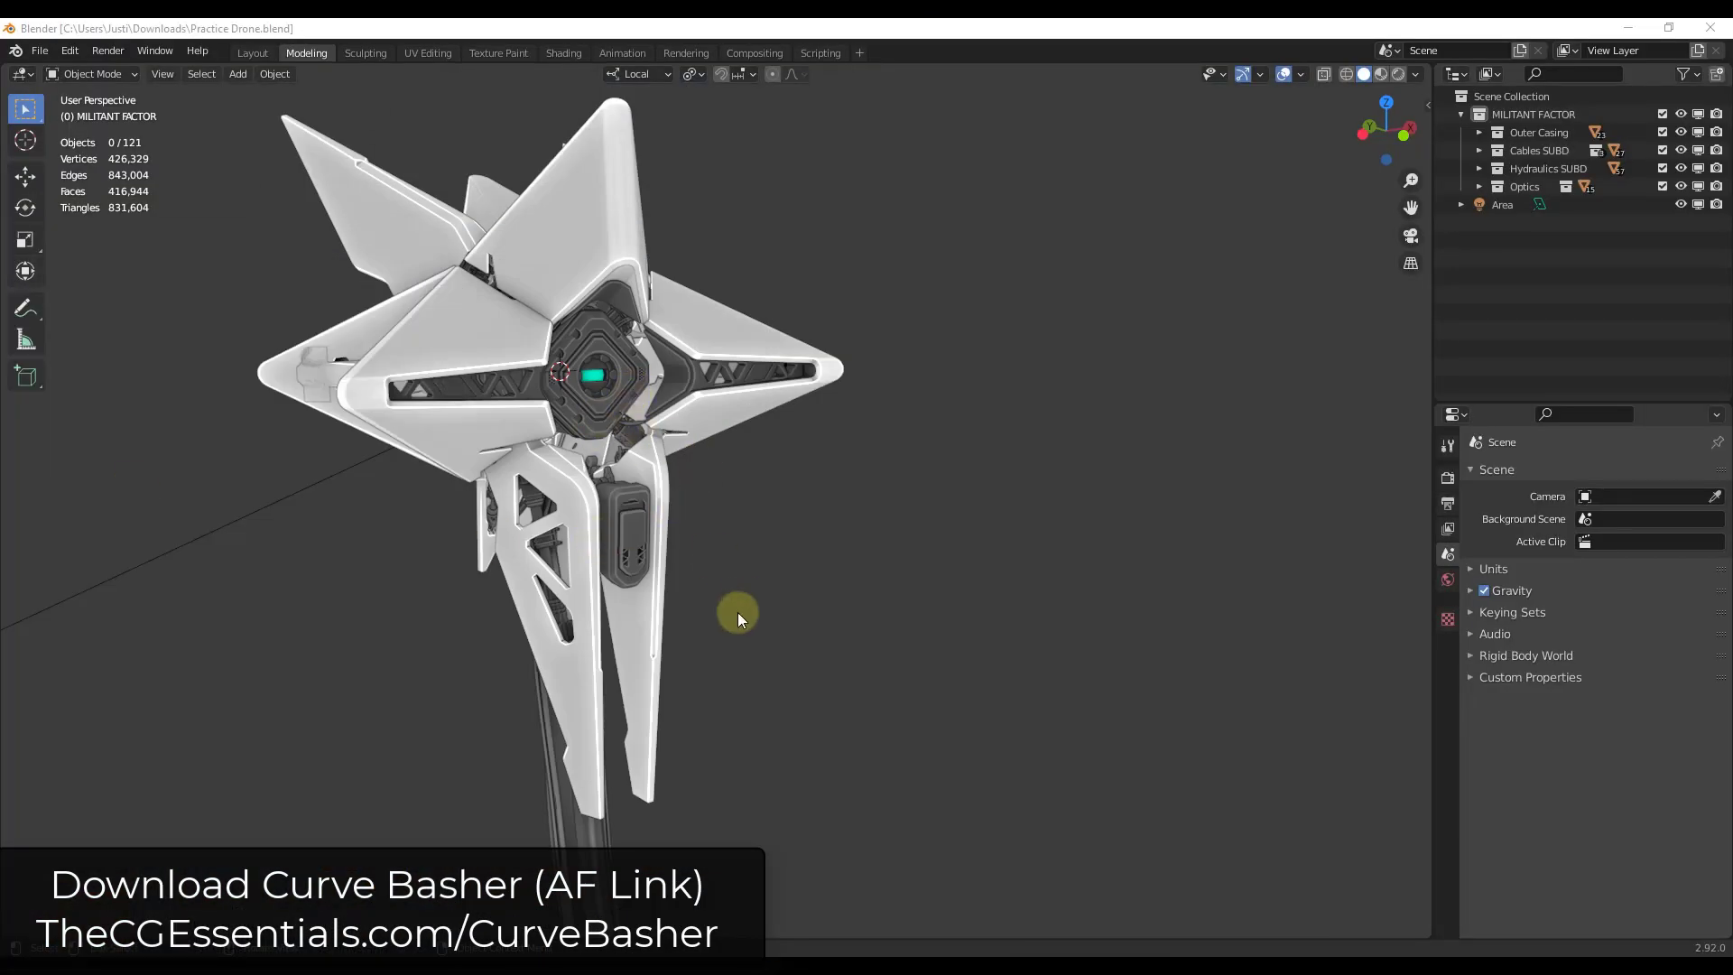
# Raycast two cables on the drone casing, linking one side wing to the front upper spike and to the rear spike
pyautogui.moveTo(569, 426)
pyautogui.mouseDown(button='middle')
pyautogui.moveTo(554, 447)
pyautogui.moveTo(552, 427)
pyautogui.mouseUp(button='middle')
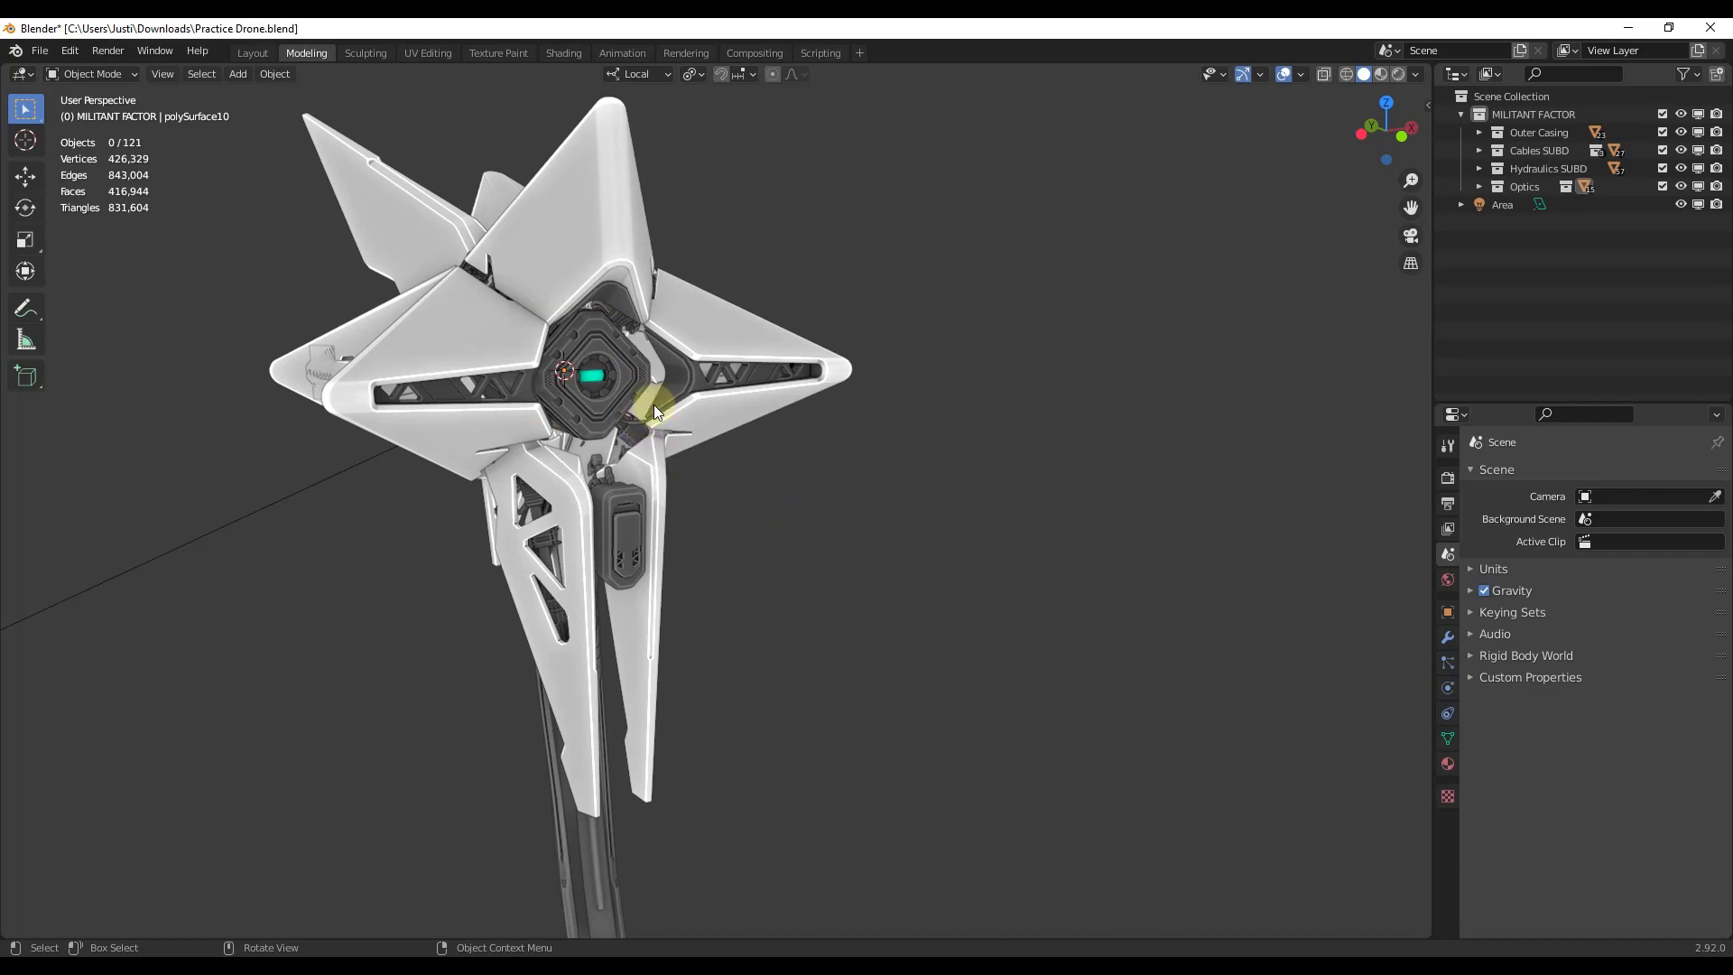
pyautogui.moveTo(870, 548); pyautogui.dragTo(933, 664, button='middle')
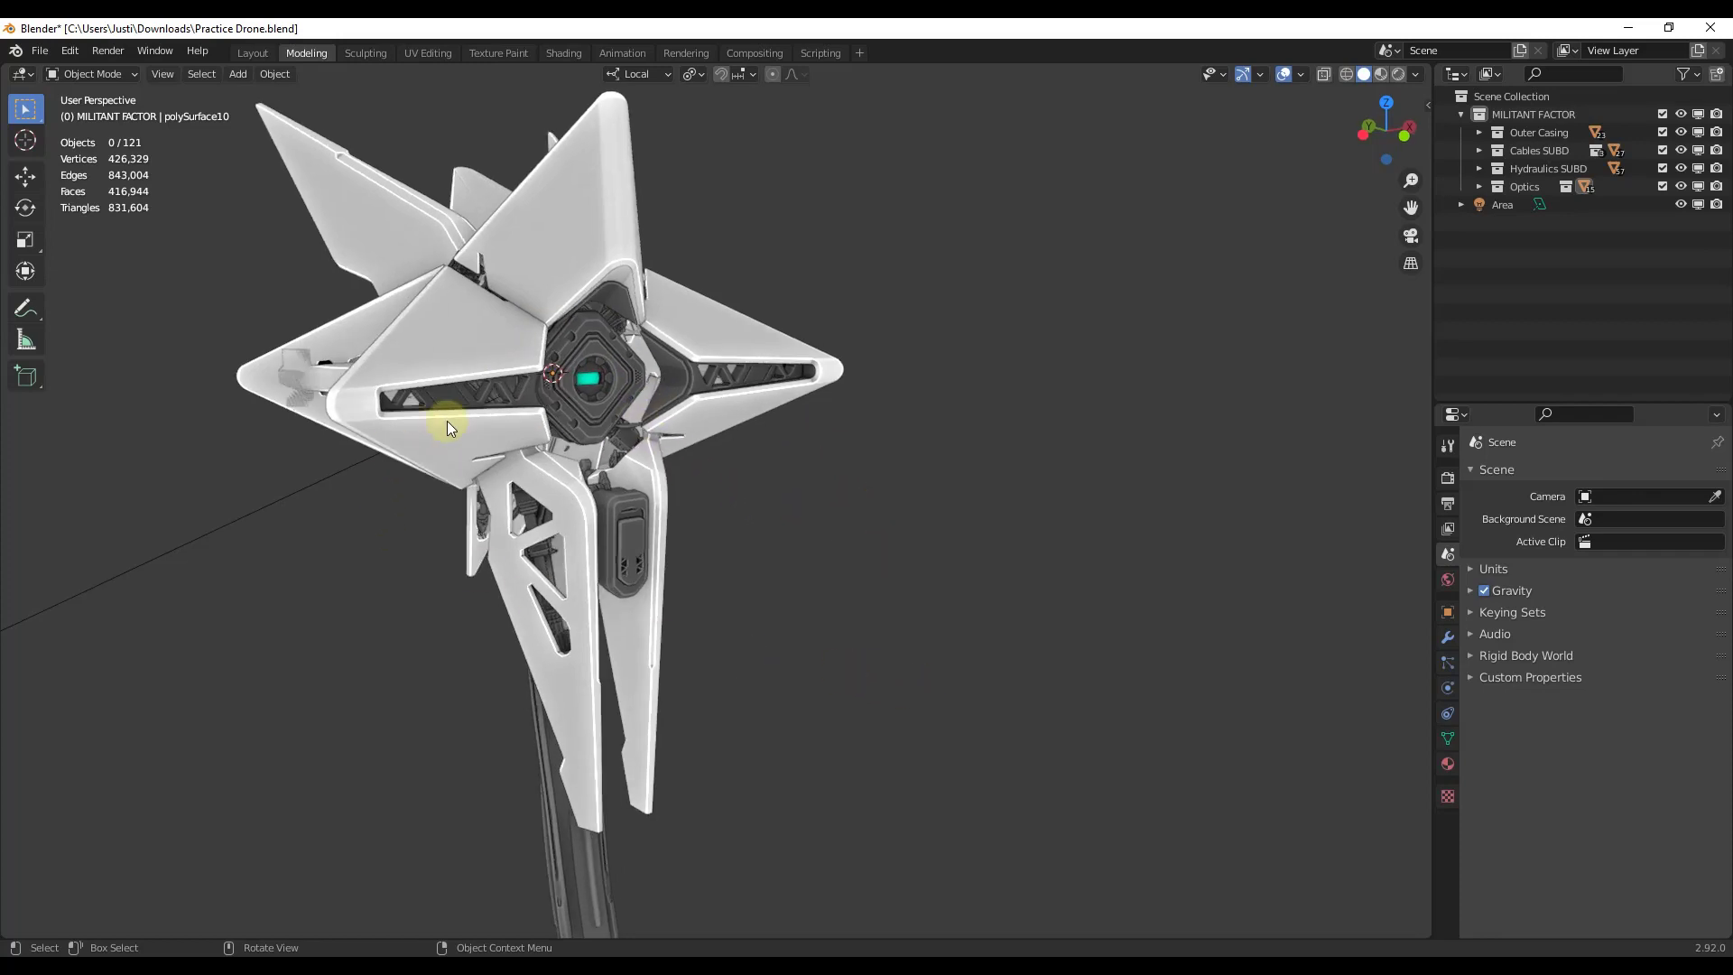
pyautogui.moveTo(446, 420); pyautogui.dragTo(463, 420, button='middle')
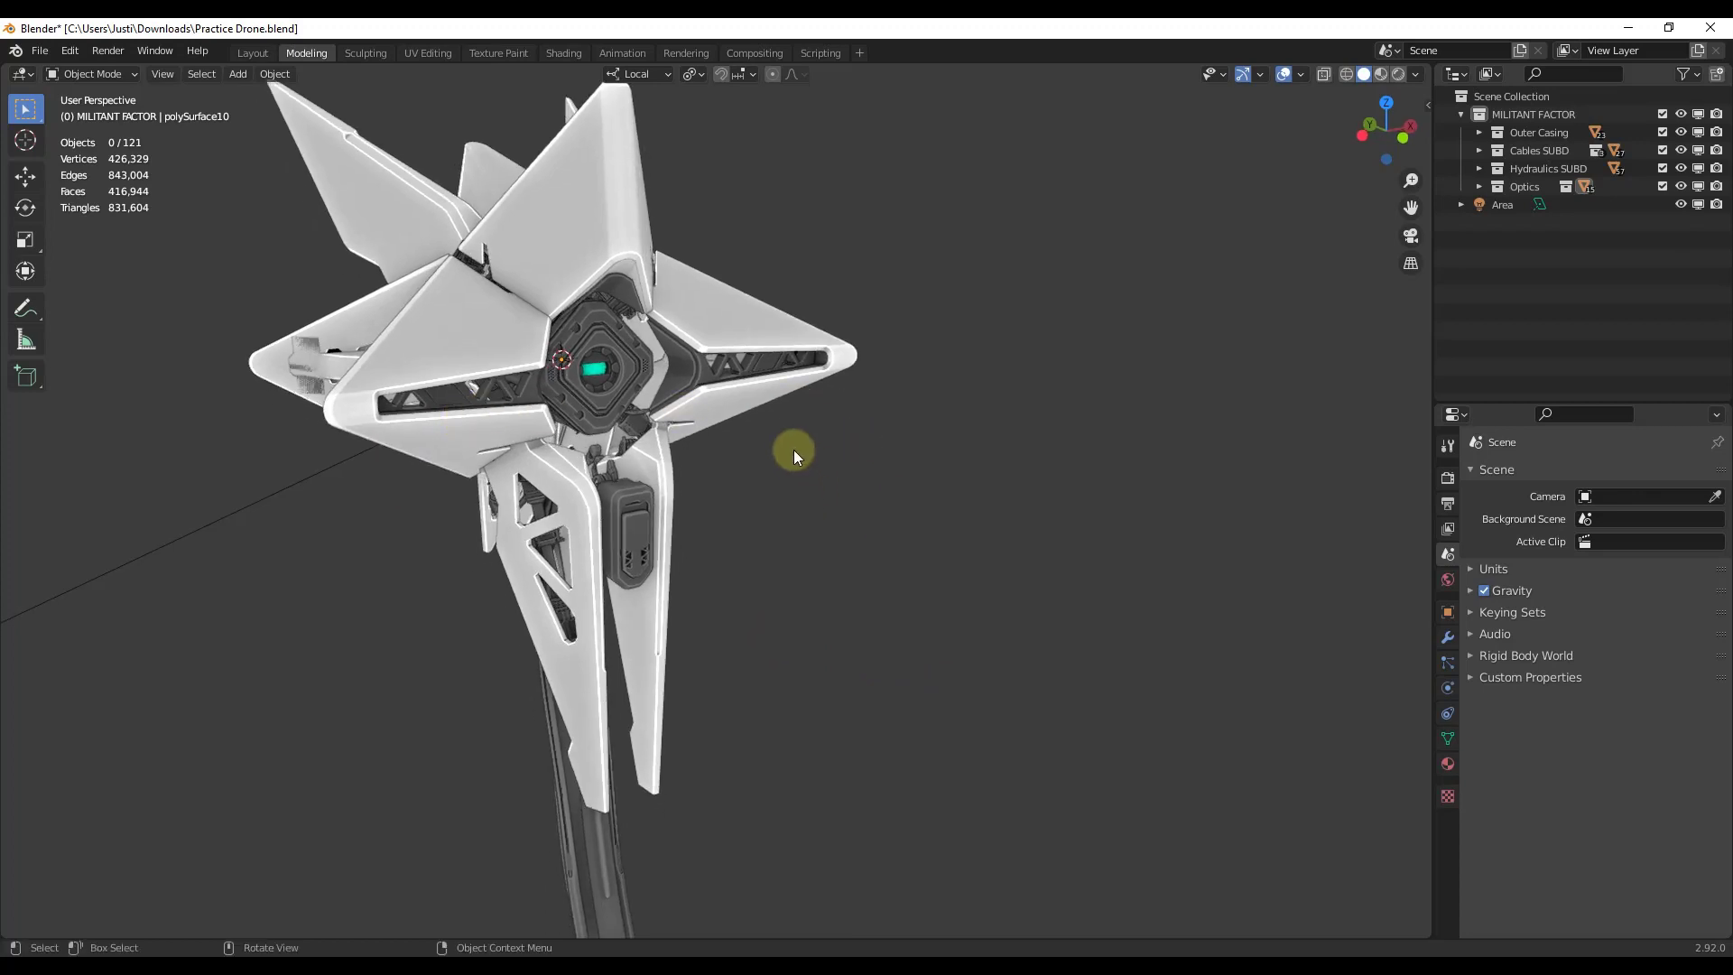
pyautogui.hotkey('shift', 'alt', 'c')
pyautogui.click(502, 350)
pyautogui.click(566, 241)
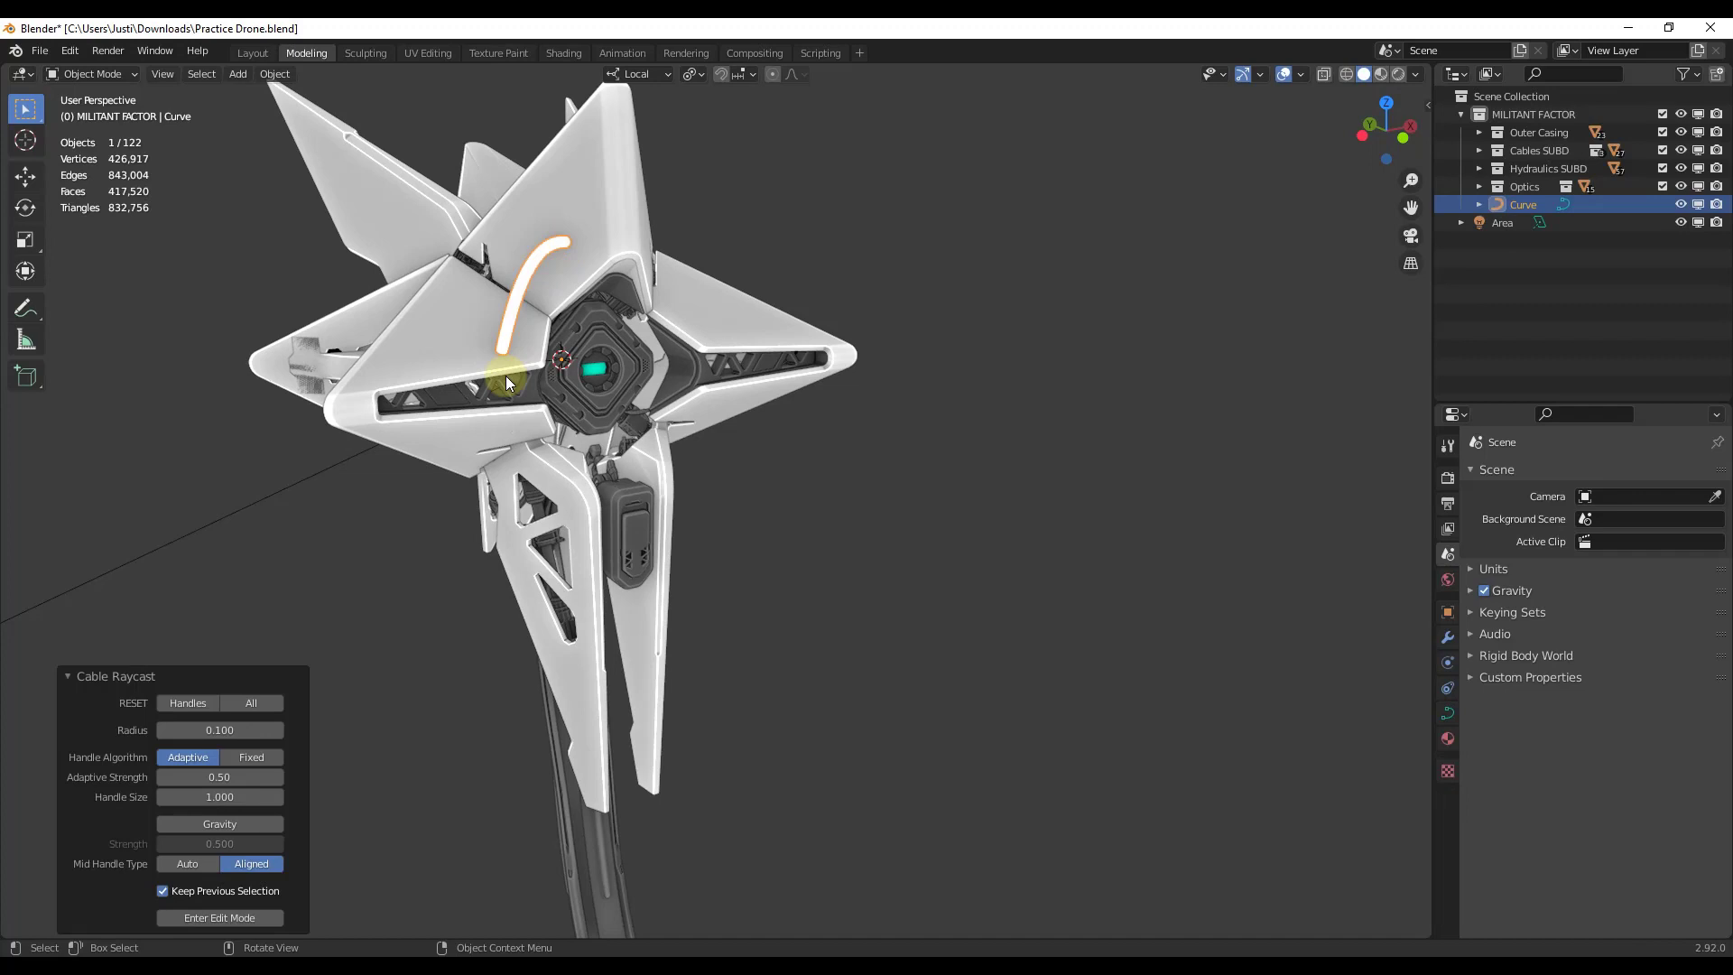
pyautogui.hotkey('shift', 'alt', 'c')
pyautogui.click(446, 332)
pyautogui.click(331, 267)
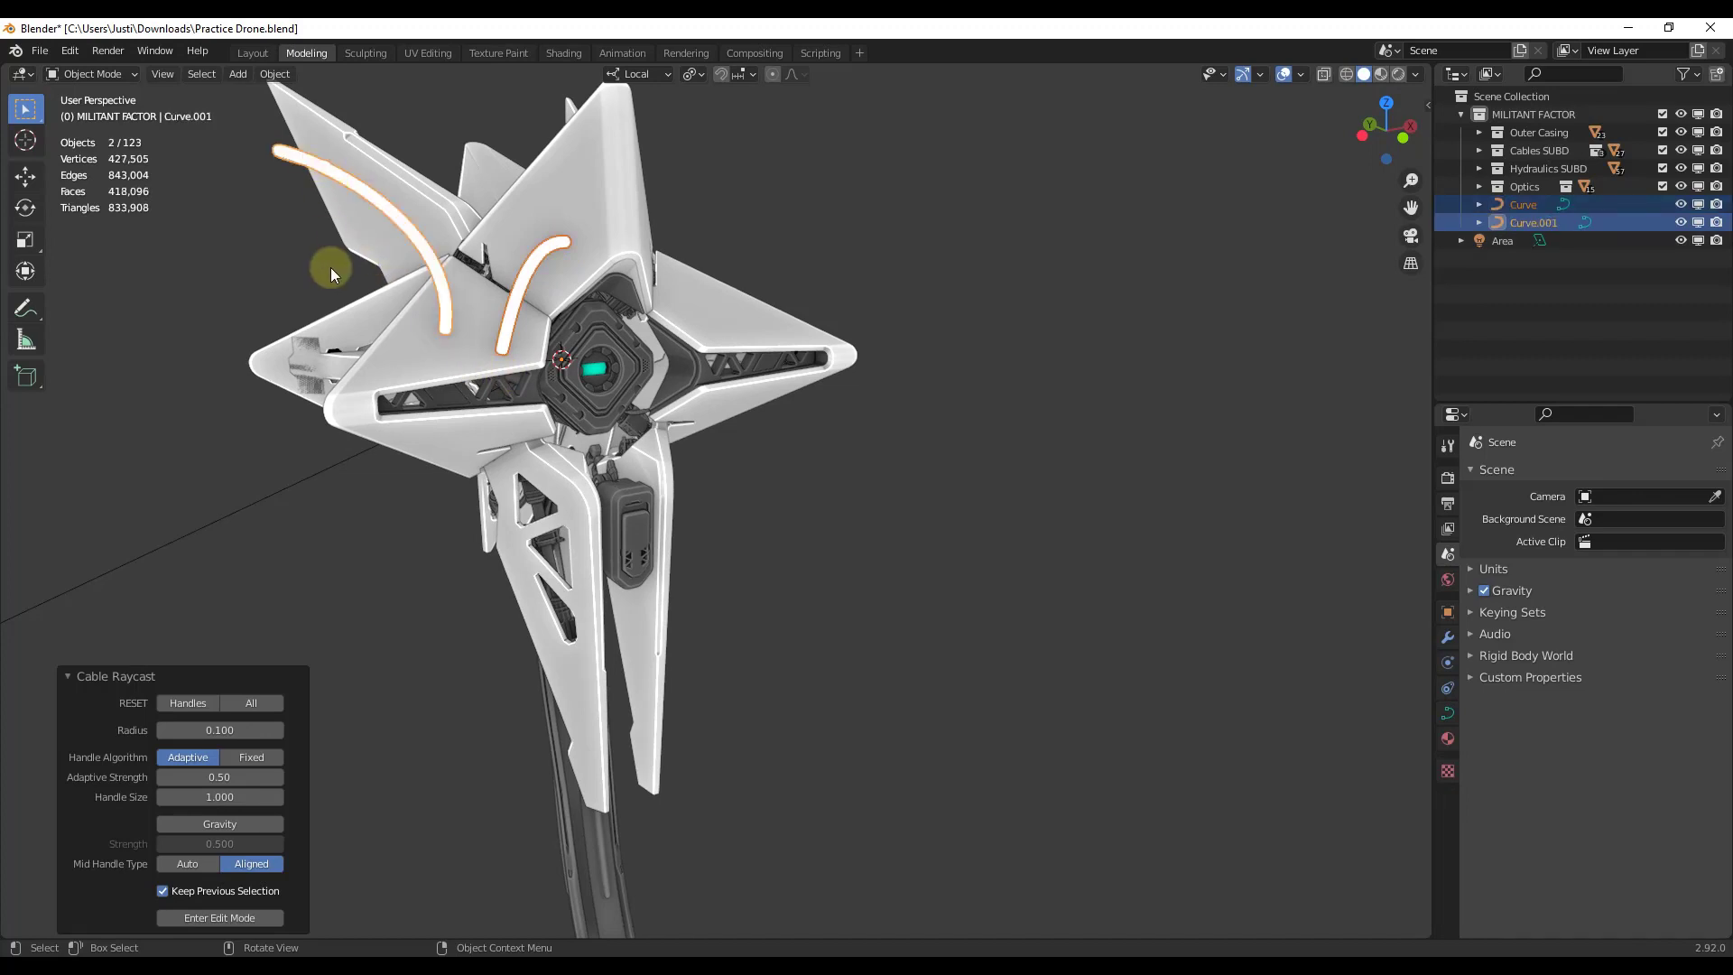
# Raycast a short cable across the side wing's inner face and a longer one between the two upper spikes
pyautogui.moveTo(331, 267); pyautogui.dragTo(343, 318, button='middle')
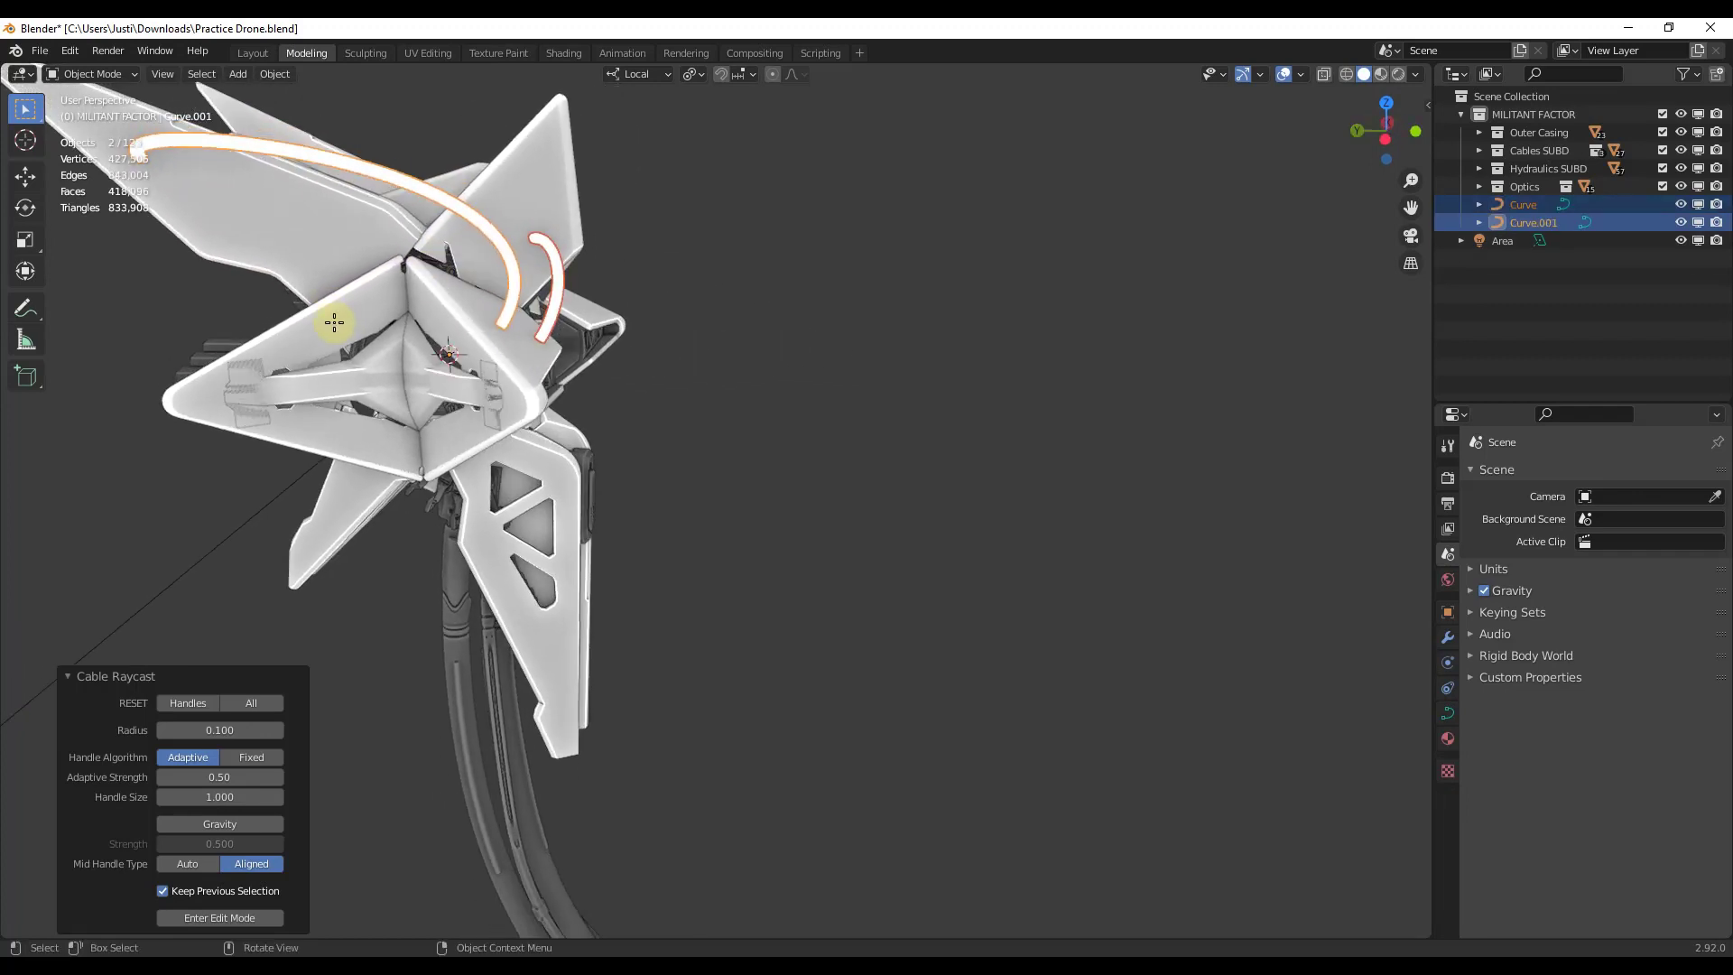
pyautogui.click(335, 322)
pyautogui.click(301, 230)
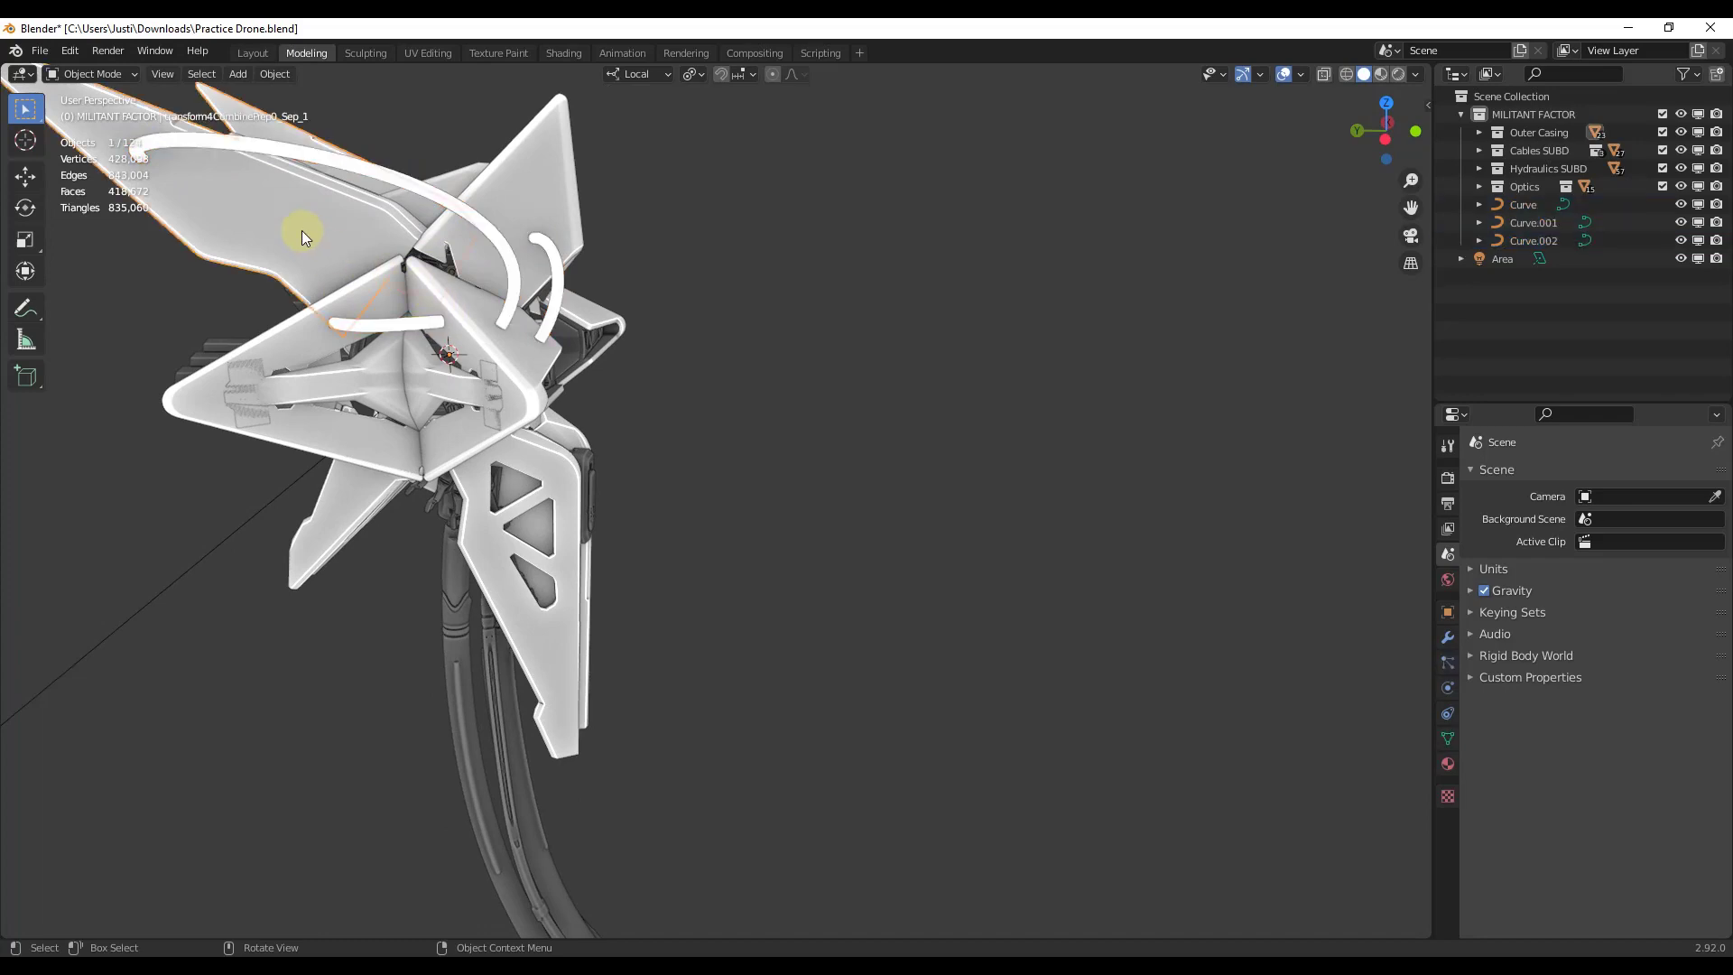
pyautogui.hotkey('shift', 'alt', 'c')
pyautogui.click(525, 185)
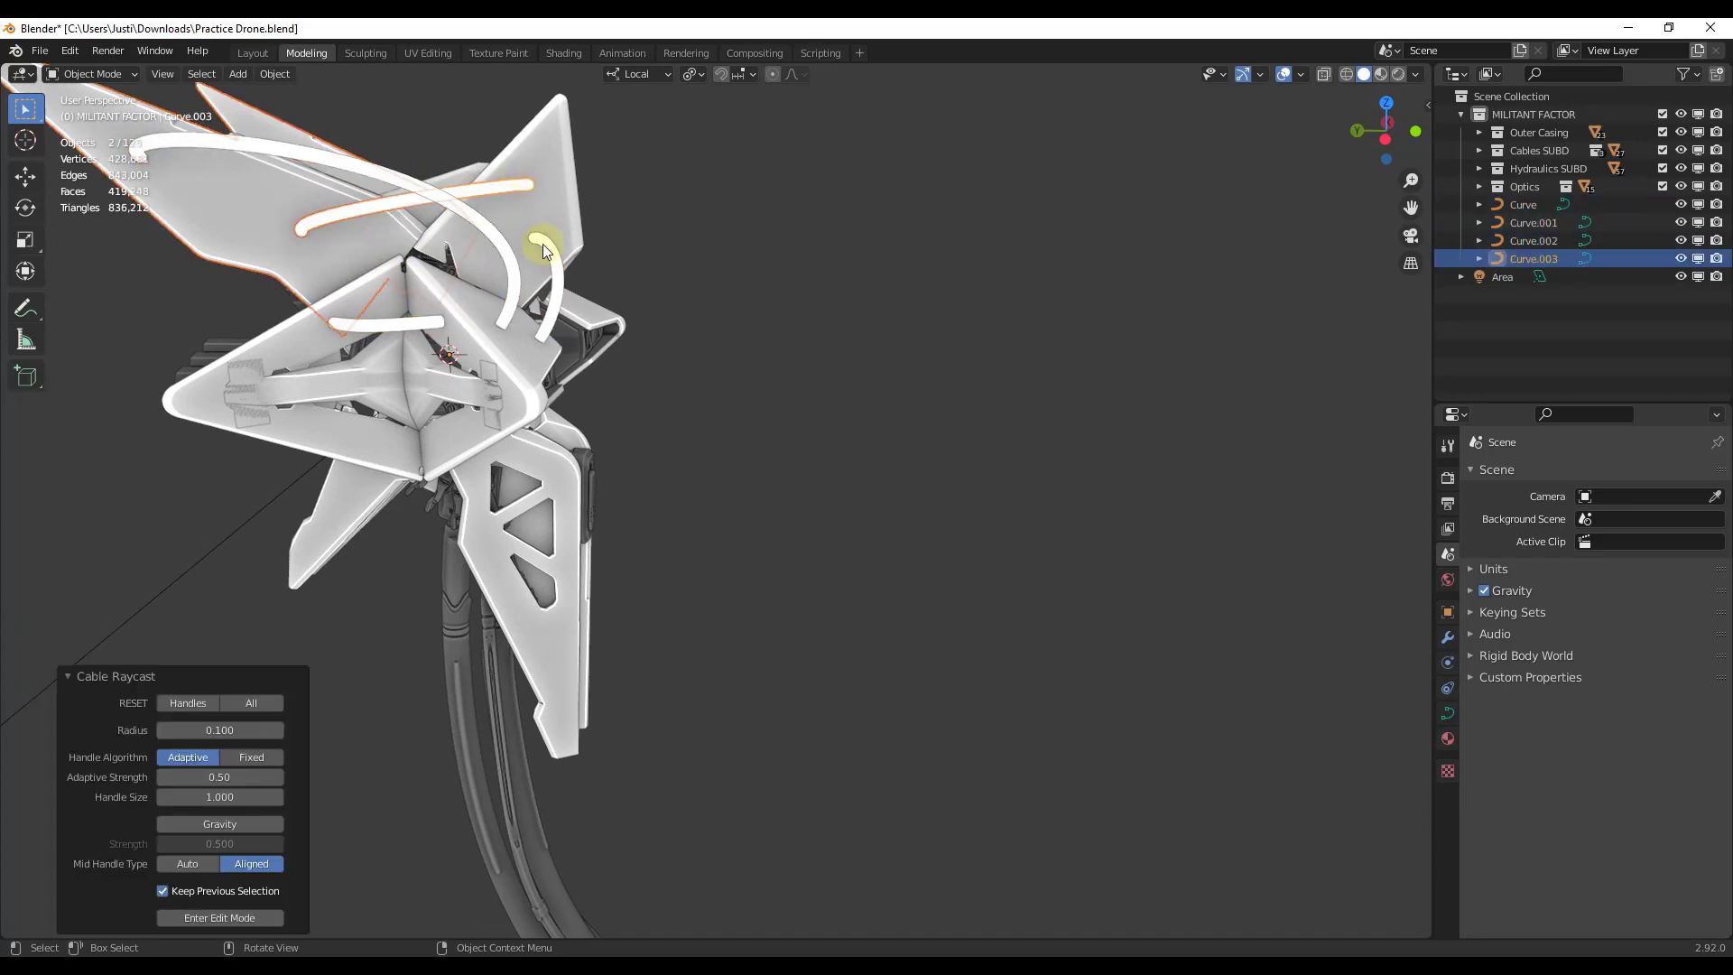
# Raycast two cables between the upper spikes and the wing on the opposite side of the drone
pyautogui.moveTo(543, 243); pyautogui.dragTo(305, 251, button='middle')
pyautogui.hotkey('shift', 'alt', 'c')
pyautogui.click(286, 237)
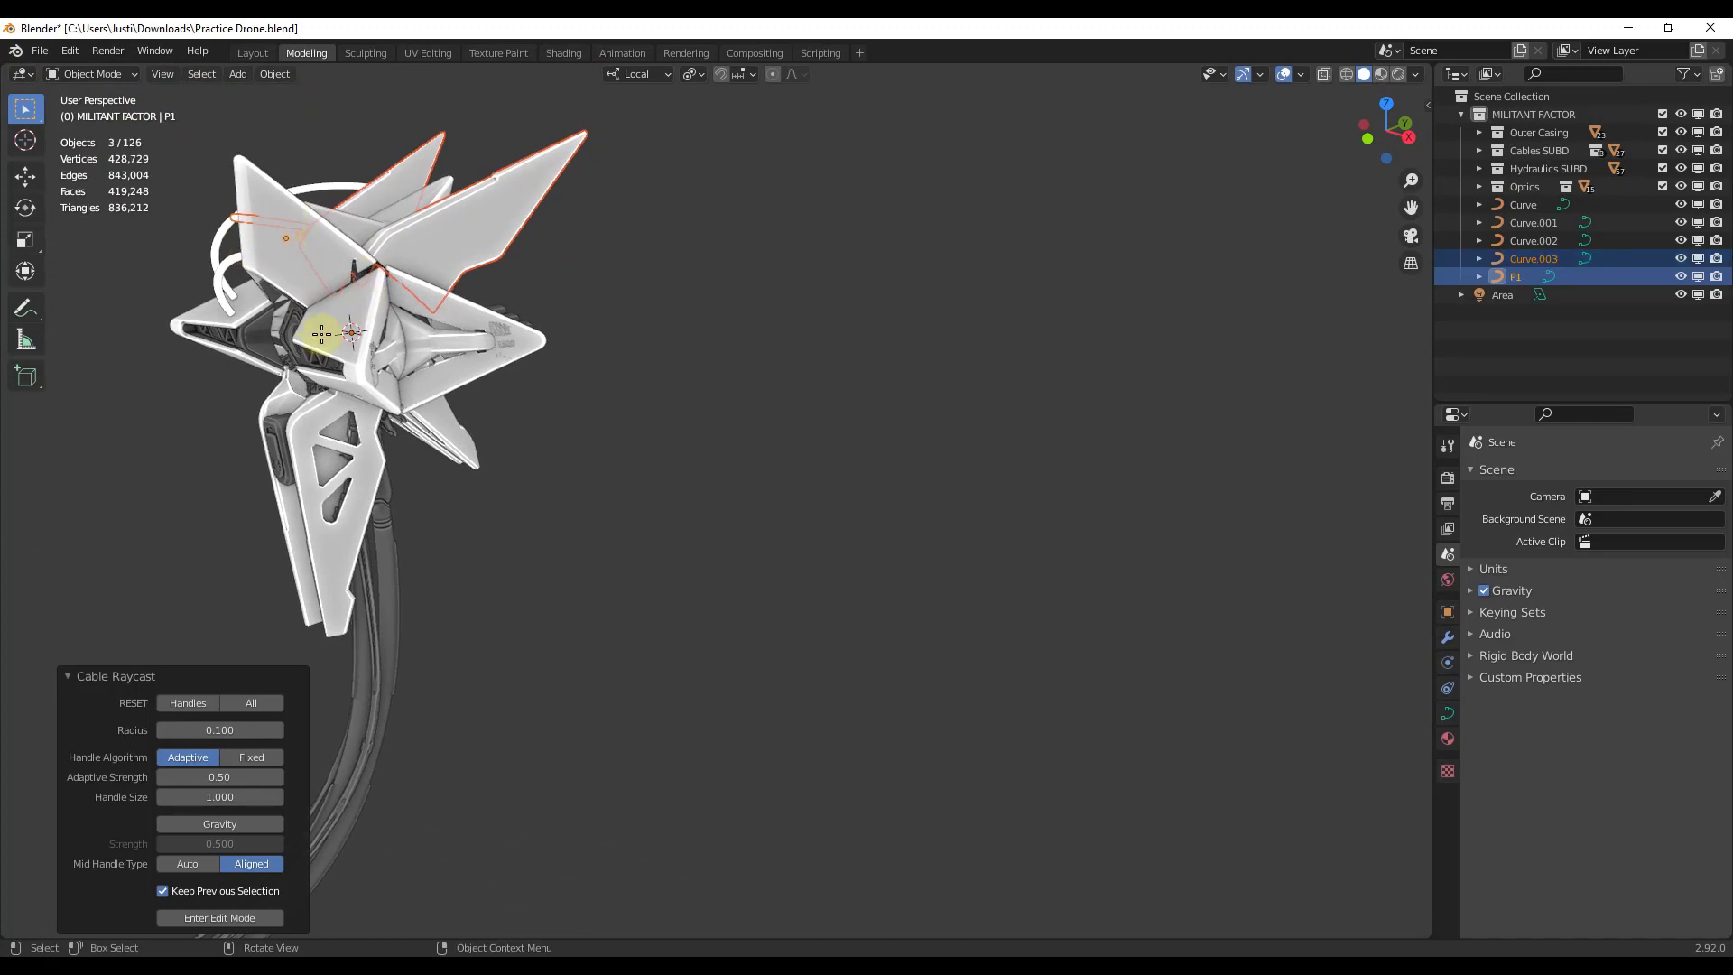
pyautogui.click(516, 220)
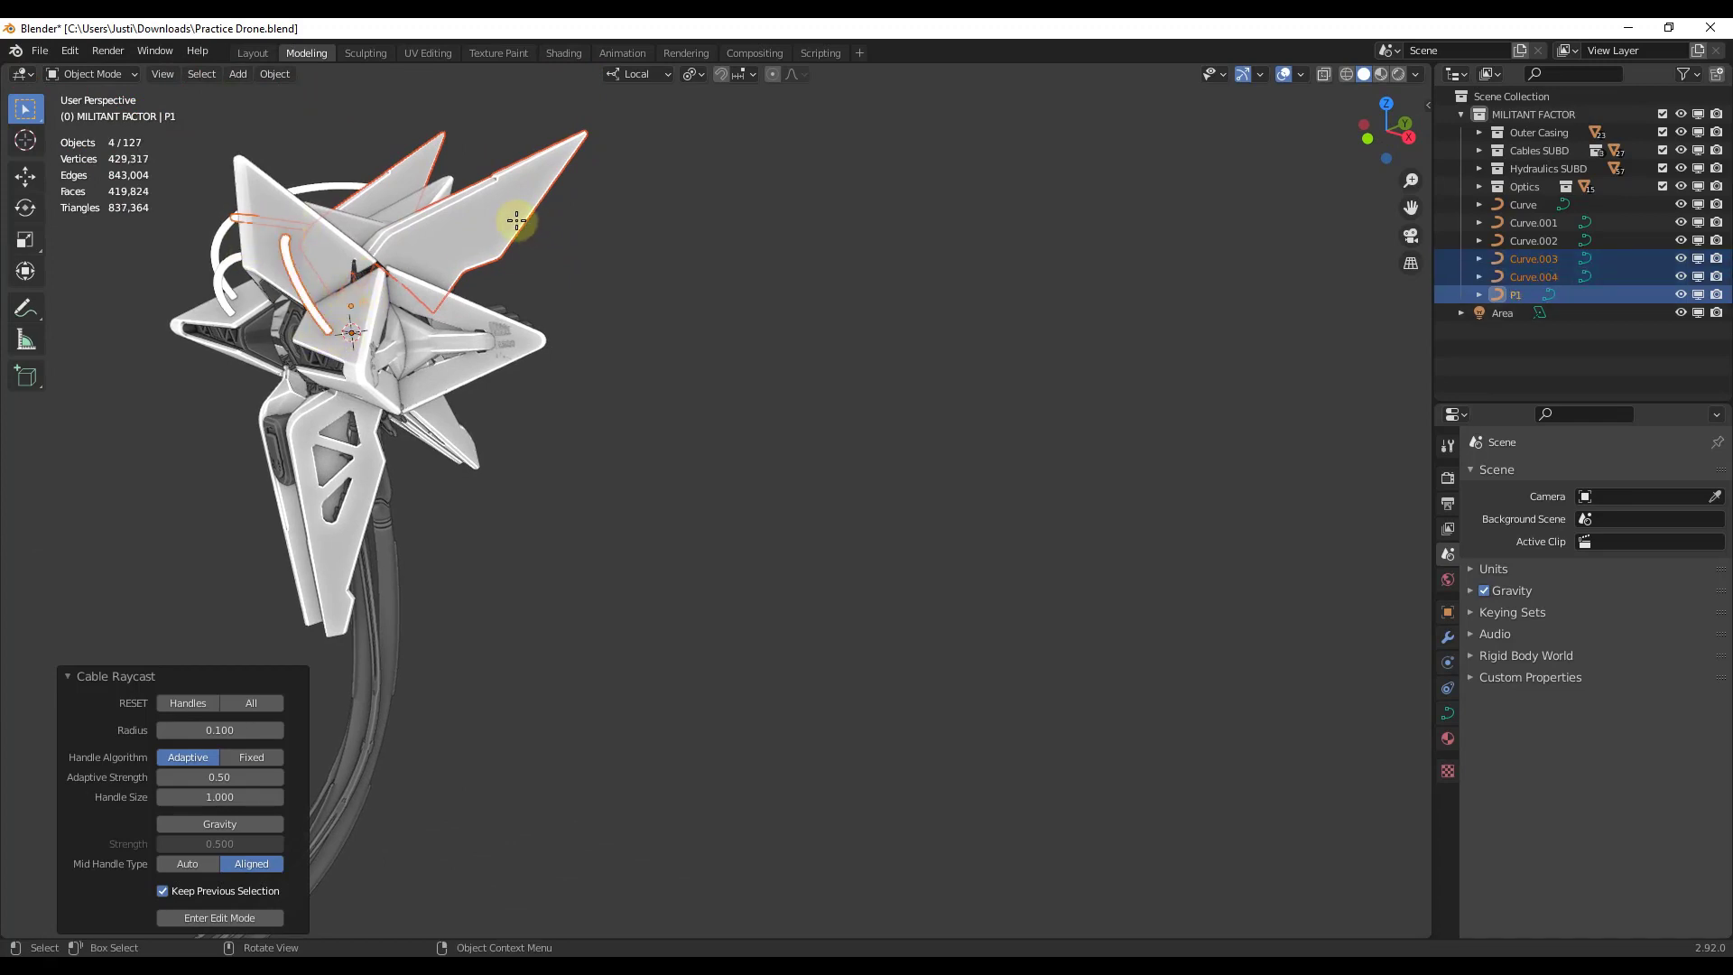
# Select the five long cable curves on the drone, leaving out the short one, and start Curve Basher on them
pyautogui.moveTo(594, 262); pyautogui.dragTo(541, 329, button='middle')
pyautogui.scroll(3, 406, 276)
pyautogui.scroll(1, 406, 276)
pyautogui.keyDown('shift'); pyautogui.click(397, 269); pyautogui.keyUp('shift')
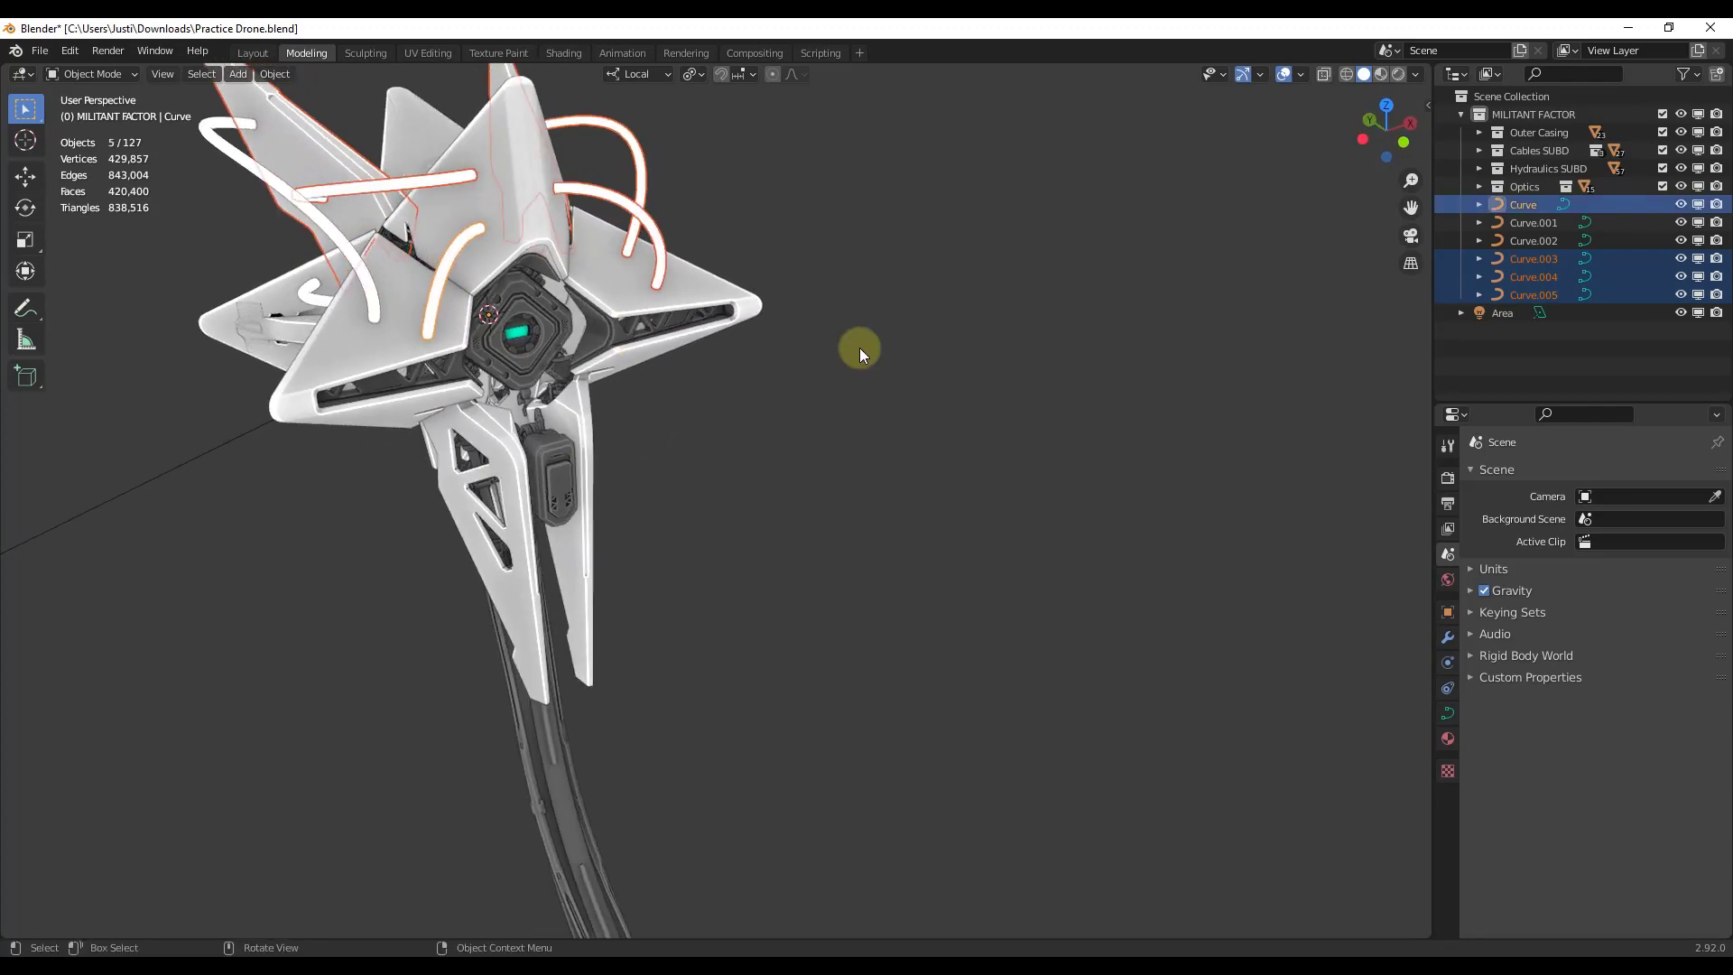
pyautogui.click(859, 349)
pyautogui.moveTo(813, 388); pyautogui.dragTo(713, 388, button='middle')
pyautogui.click(410, 235)
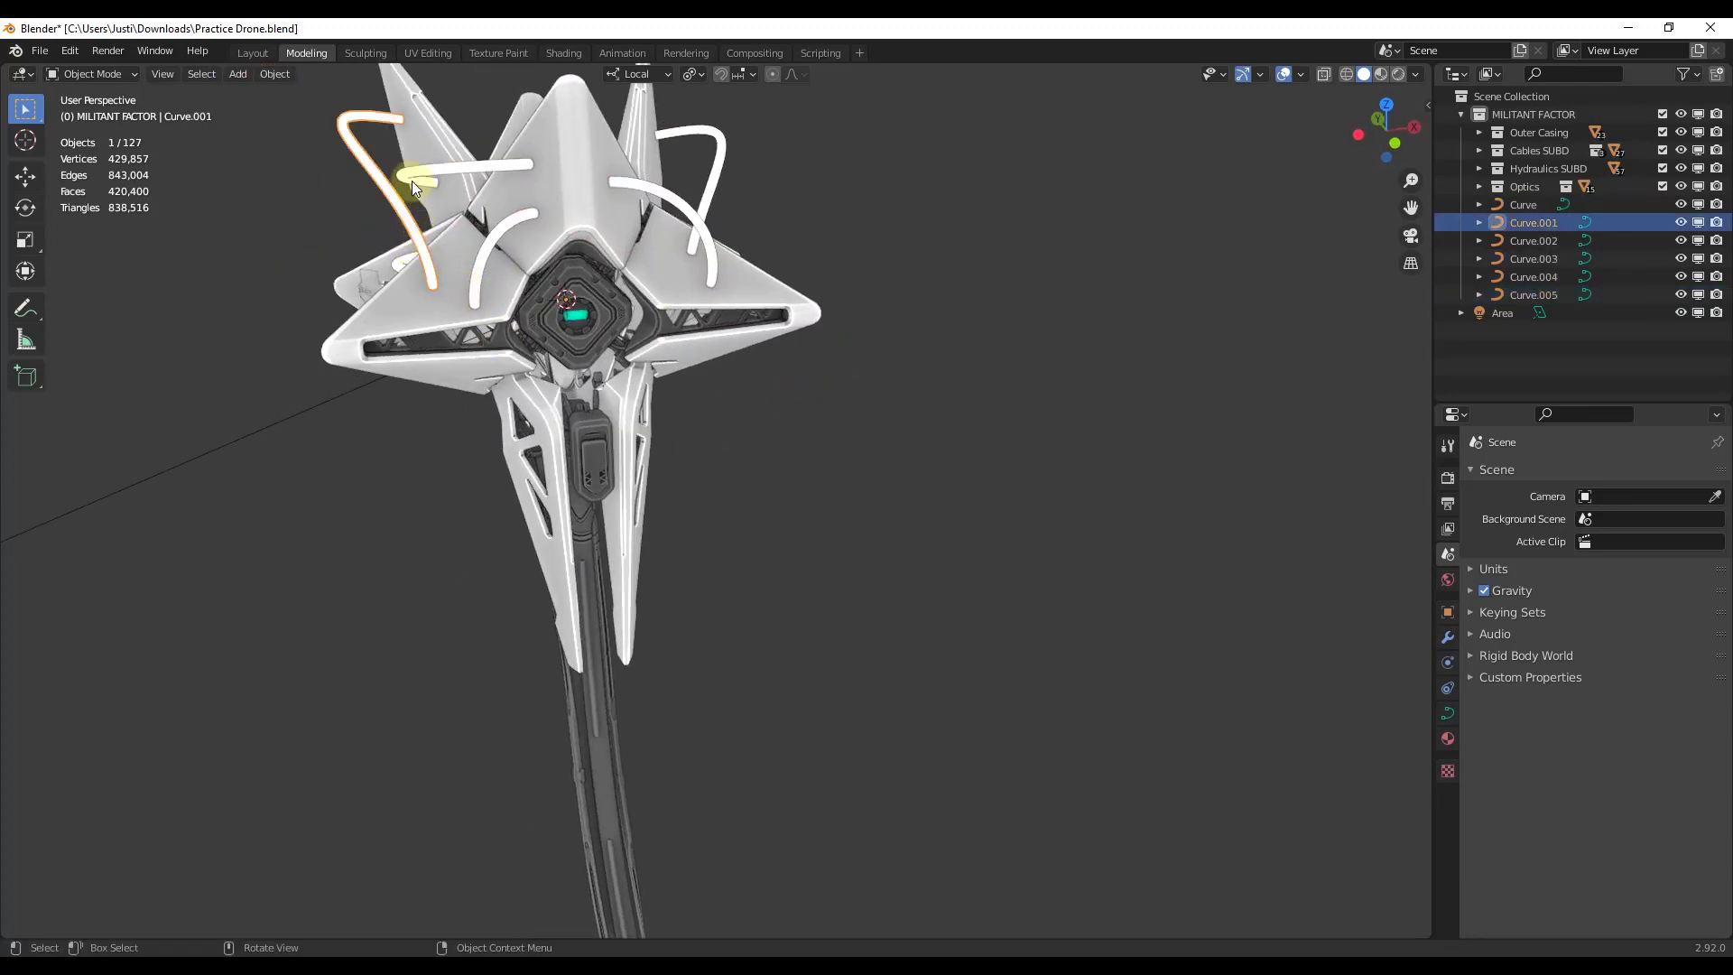
pyautogui.keyDown('shift'); pyautogui.click(417, 181); pyautogui.keyUp('shift')
pyautogui.keyDown('shift'); pyautogui.click(491, 247); pyautogui.keyUp('shift')
pyautogui.keyDown('shift'); pyautogui.click(682, 208); pyautogui.keyUp('shift')
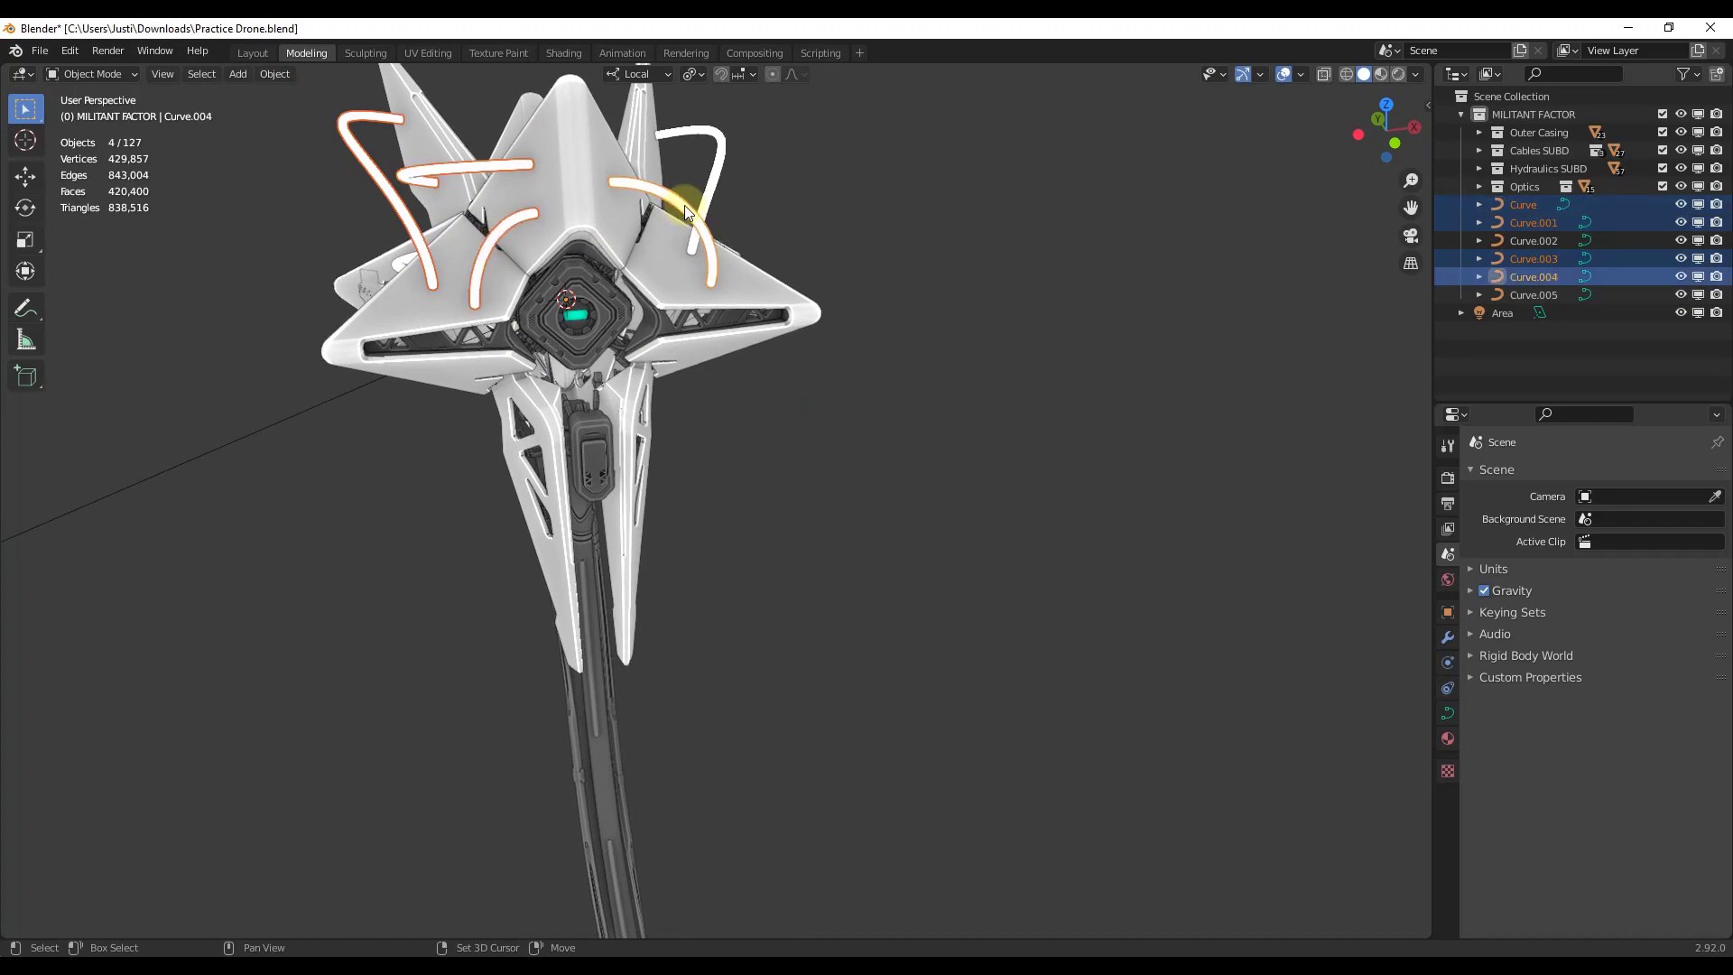
pyautogui.keyDown('shift'); pyautogui.click(717, 177); pyautogui.keyUp('shift')
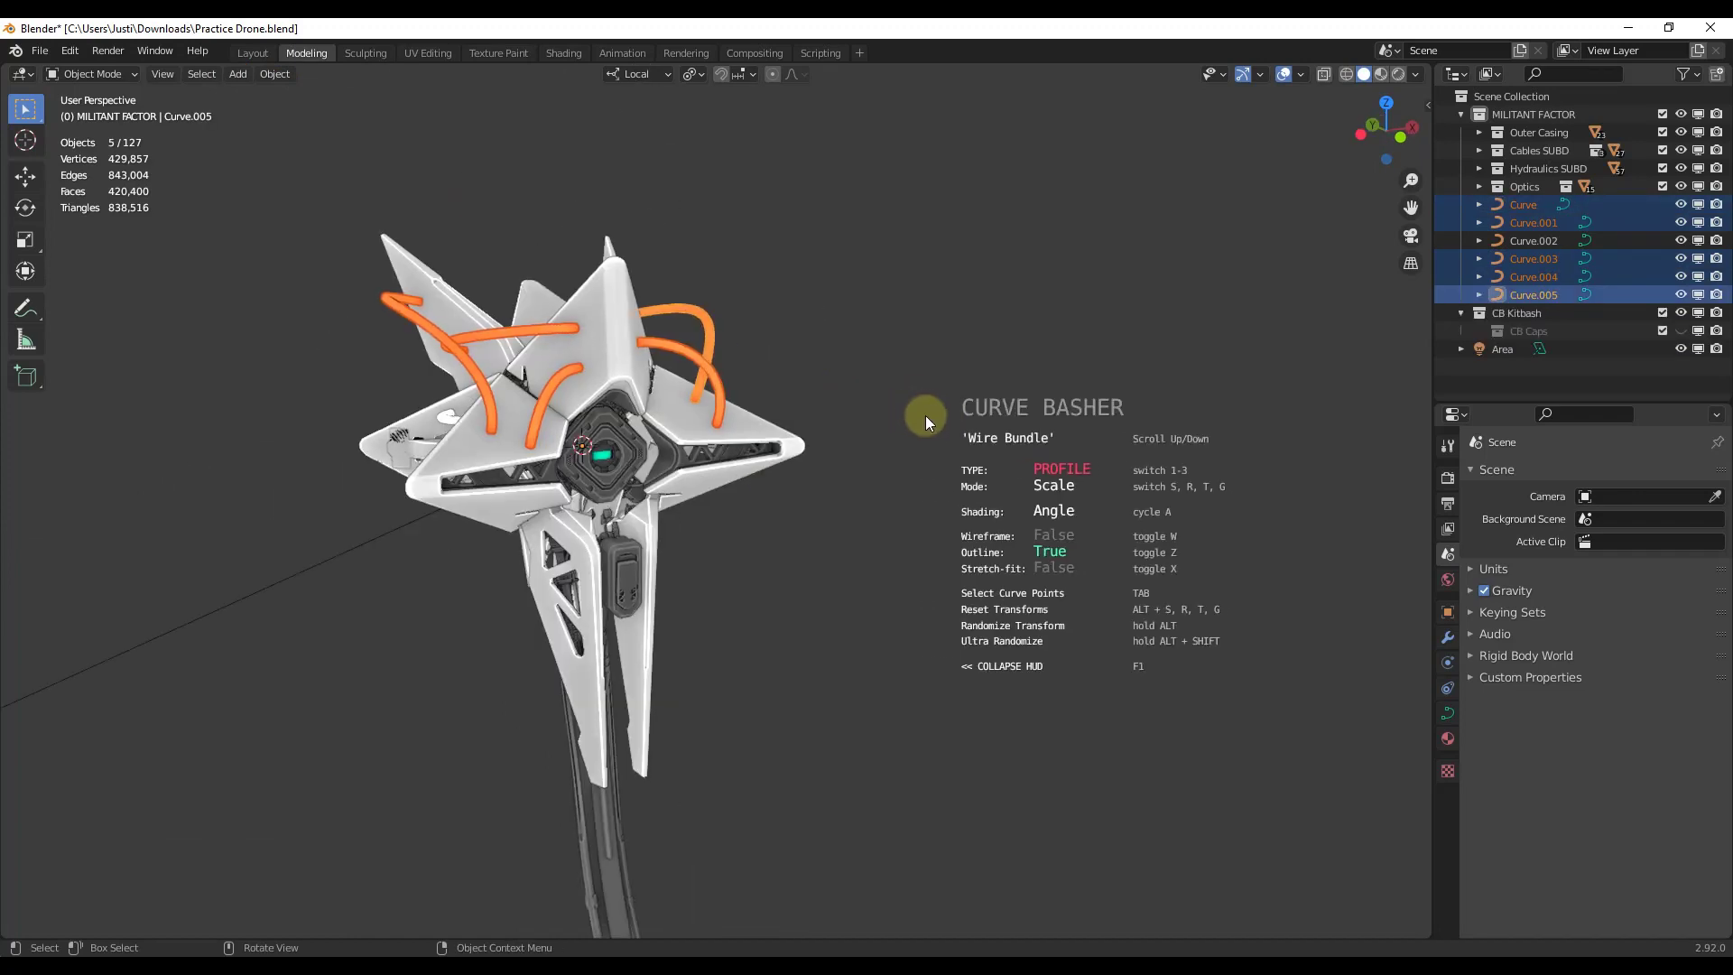
# Preview the Curve Basher profile presets on the selected cables, including Simple Pipe, Flat Split, Straight Rope, Flat Cable and H - Beam
pyautogui.scroll(-3, 902, 417)
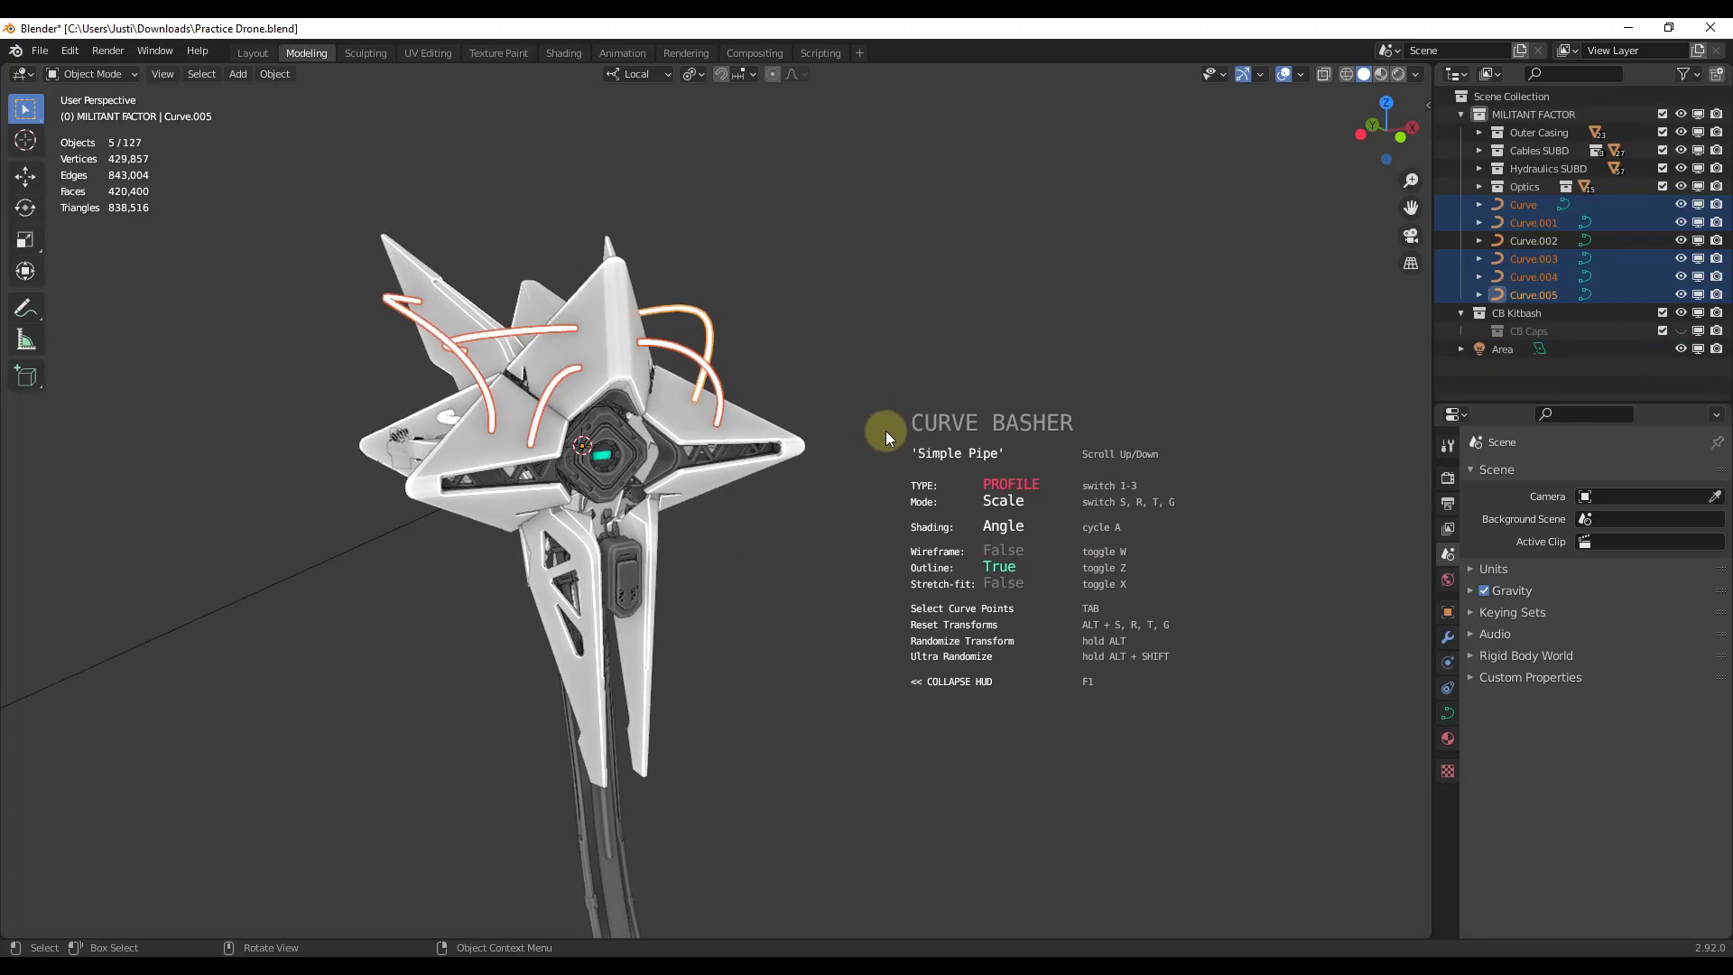
pyautogui.scroll(-2, 1083, 436)
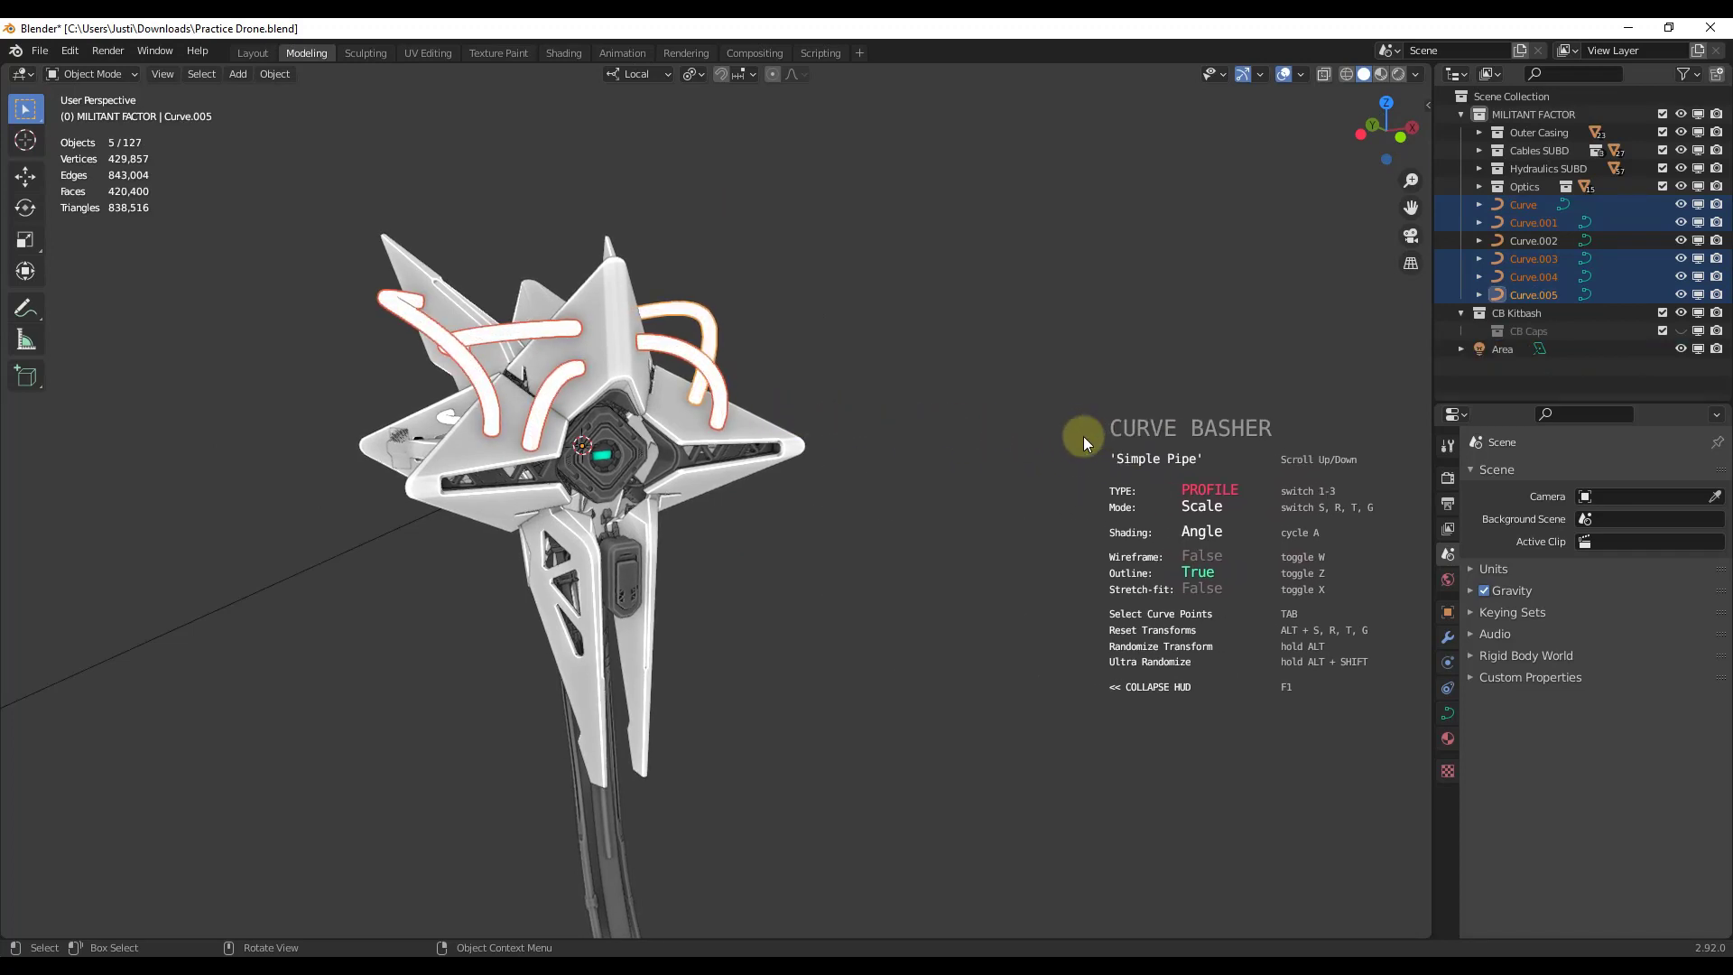
pyautogui.scroll(-2, 1092, 436)
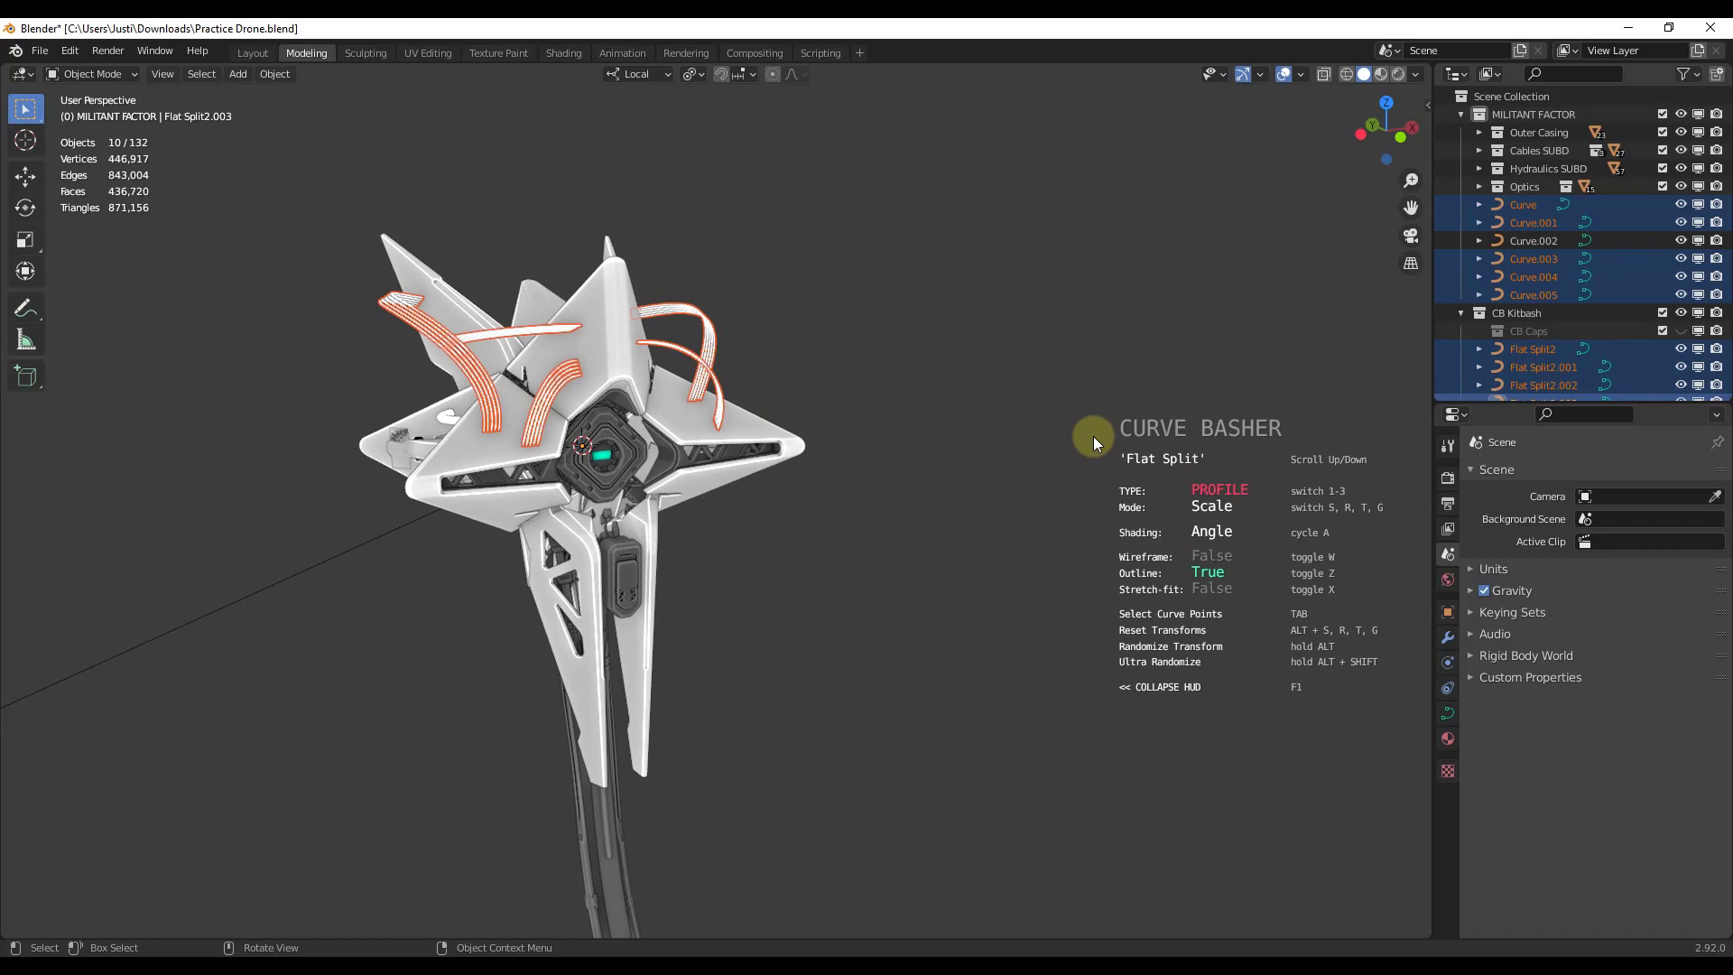
pyautogui.scroll(-1, 1097, 436)
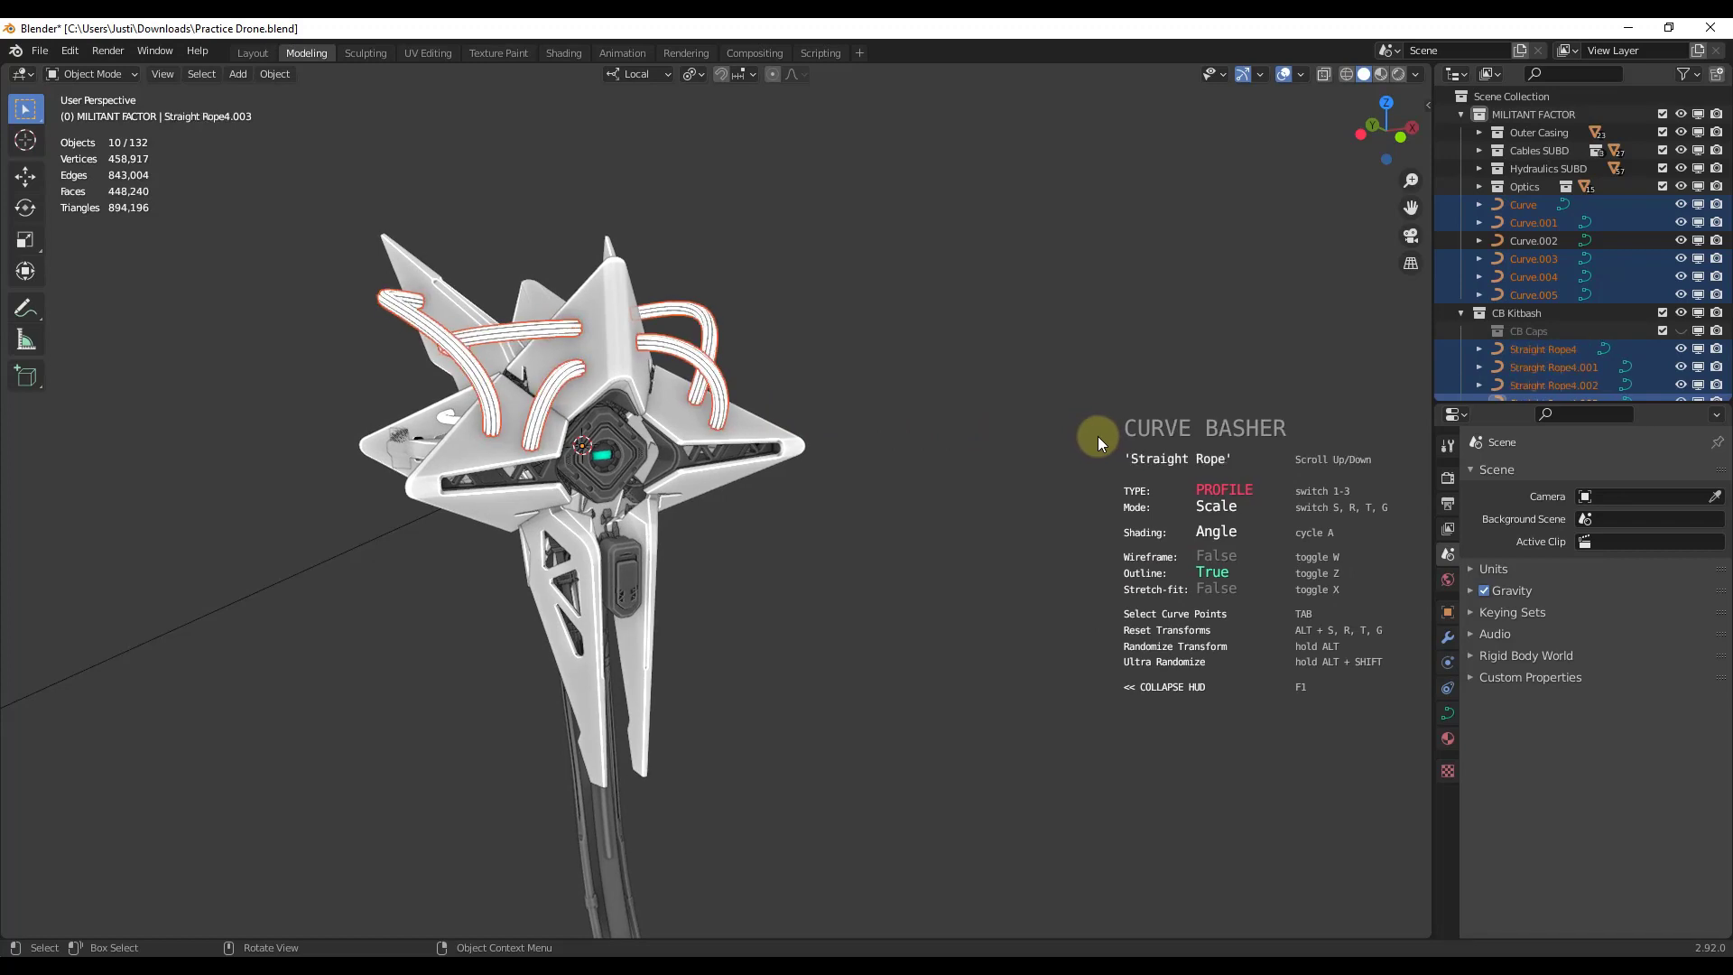
pyautogui.scroll(-1, 1098, 436)
pyautogui.scroll(1, 1097, 436)
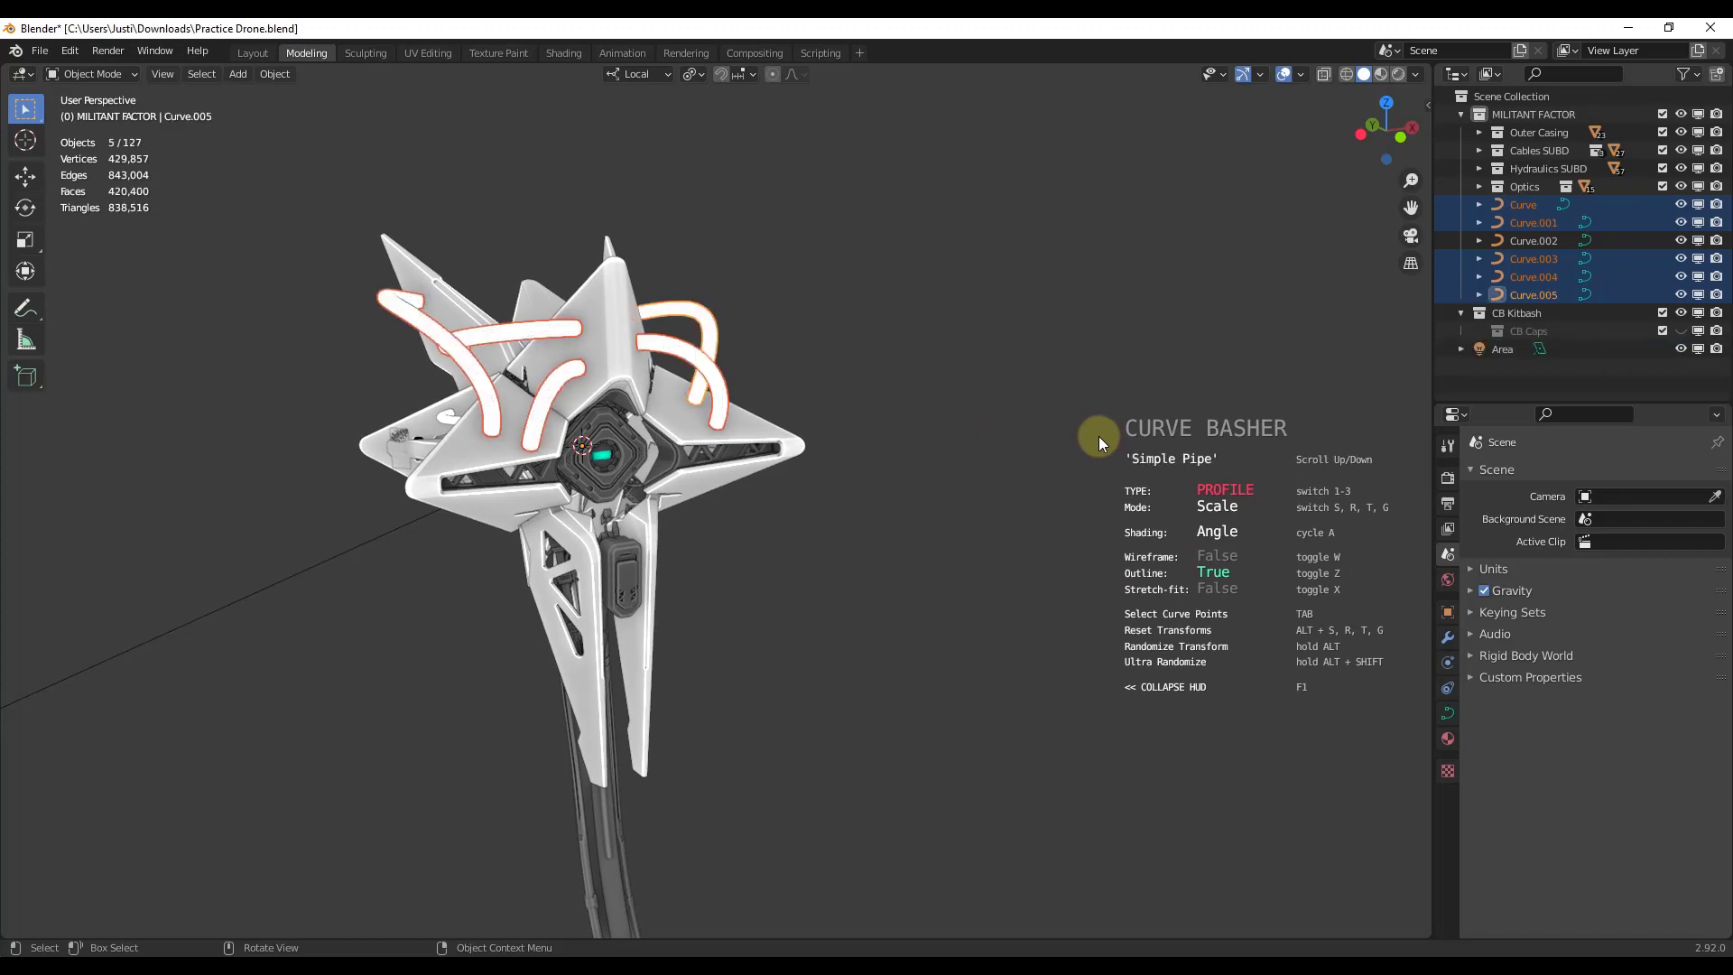
pyautogui.scroll(1, 1098, 436)
pyautogui.scroll(-1, 1104, 438)
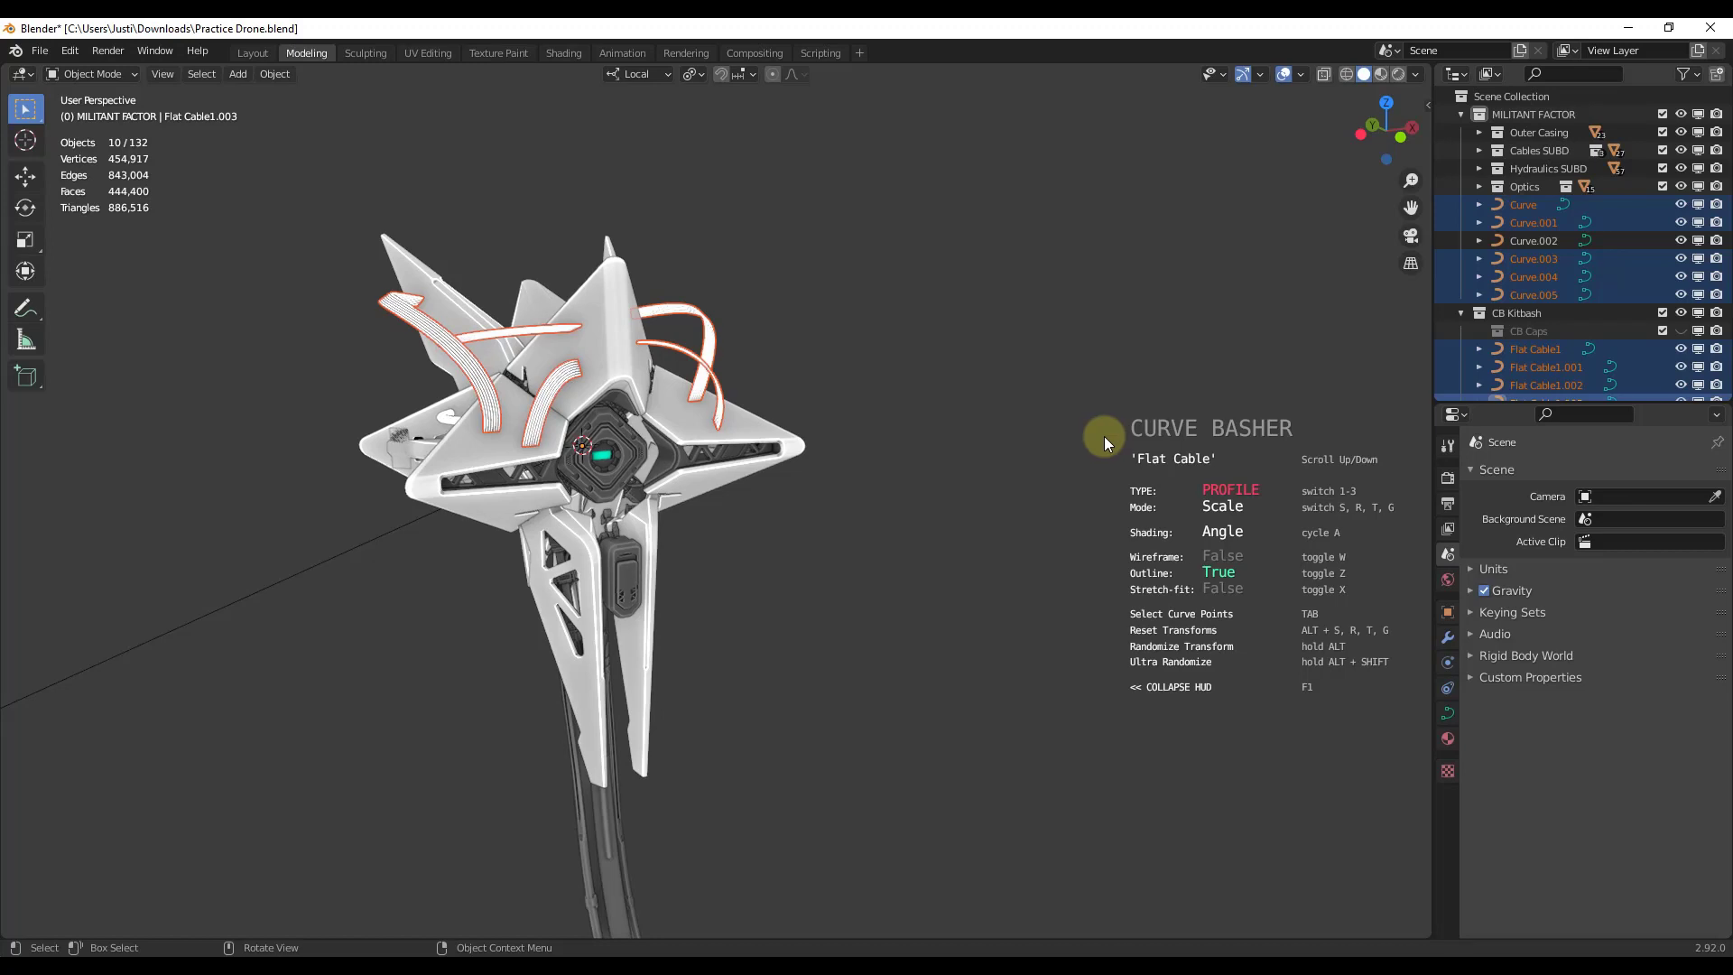
pyautogui.scroll(-1, 1105, 438)
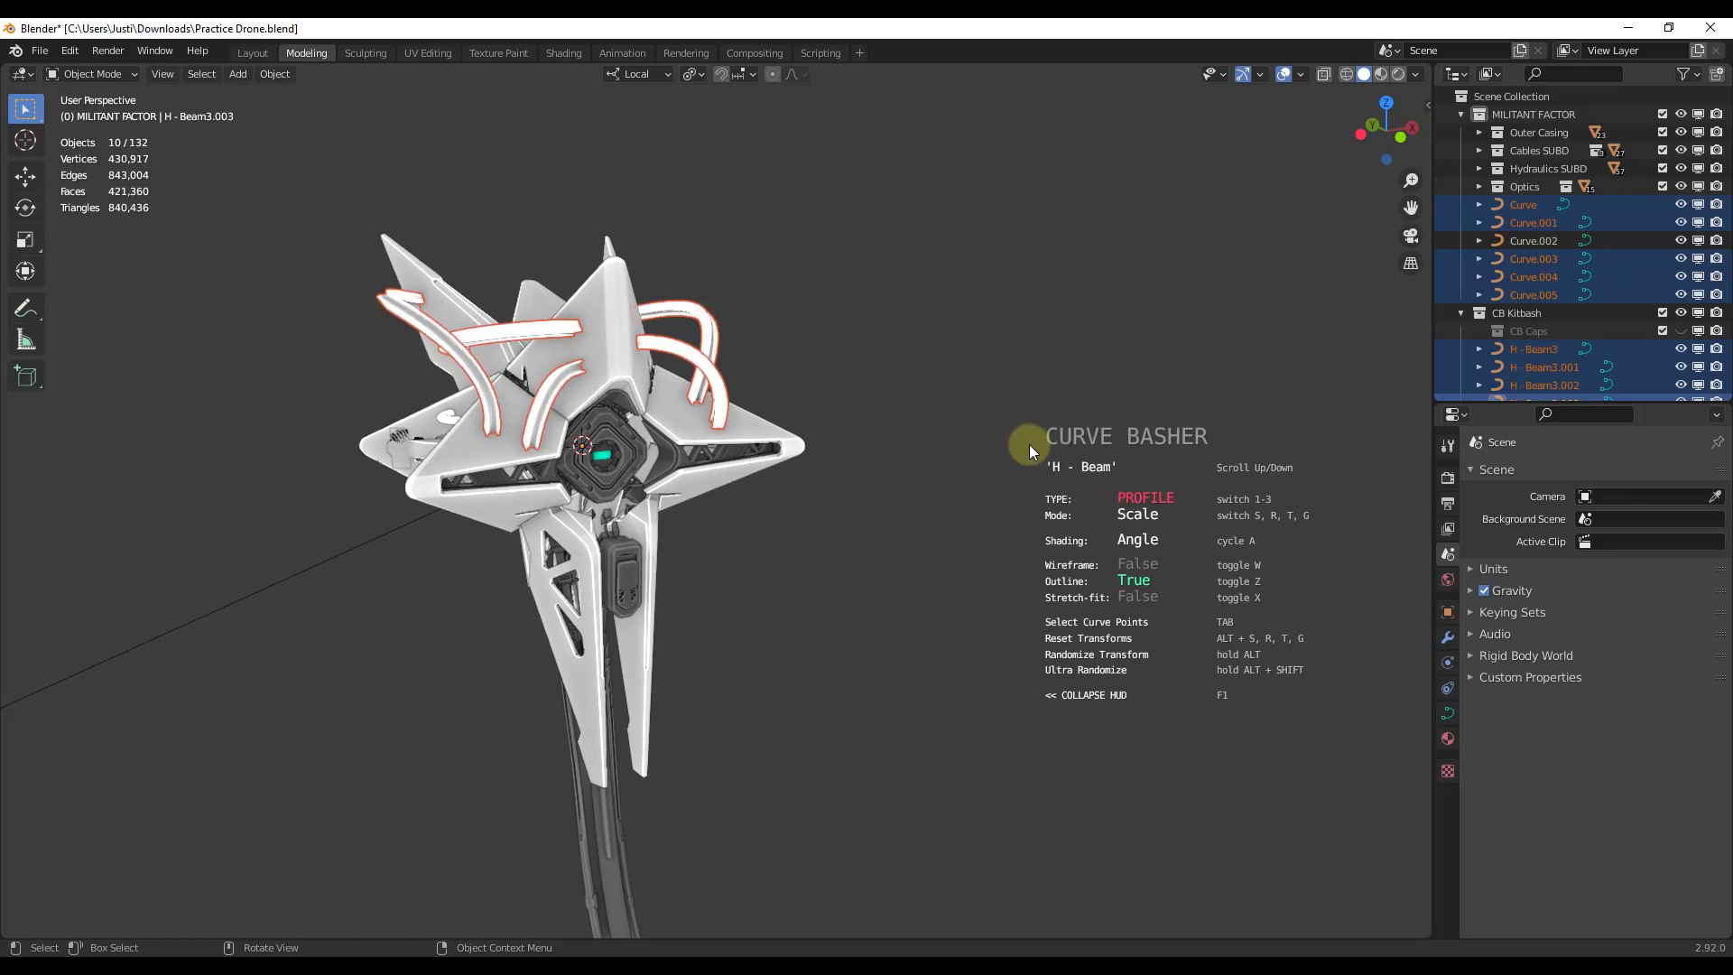
pyautogui.scroll(-1, 999, 444)
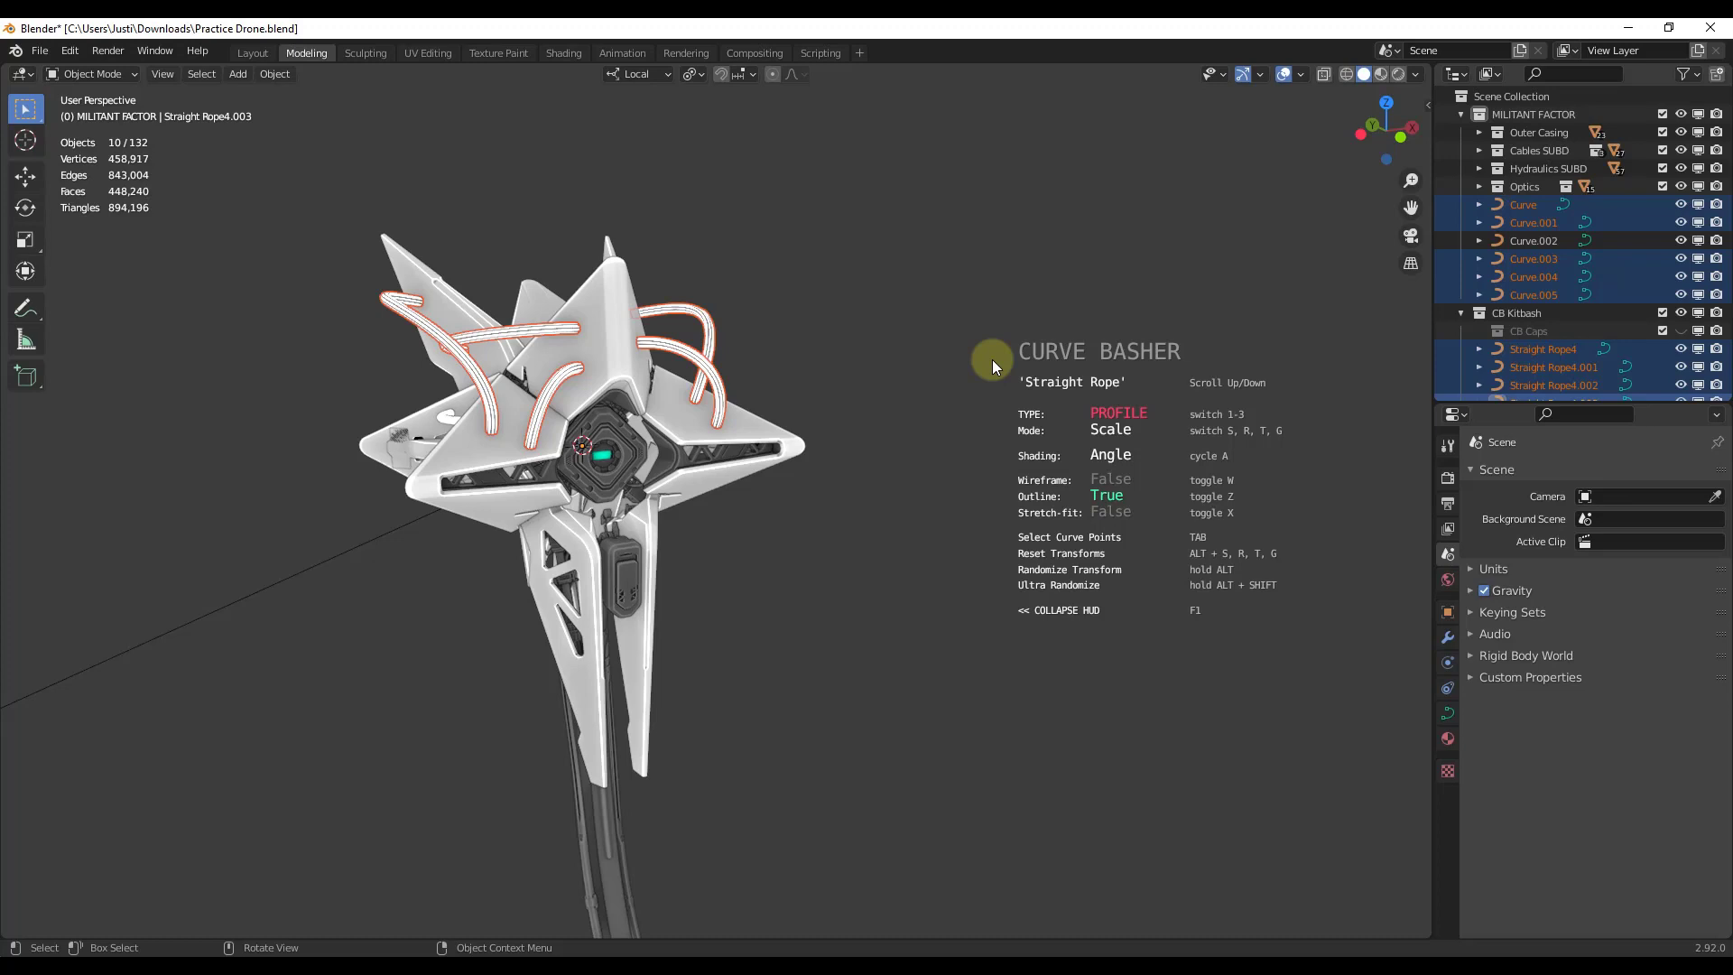
# Switch Curve Basher to the Kitbash type and preview presets such as Flat Muscle on the cables
pyautogui.scroll(-1, 993, 360)
pyautogui.scroll(-4, 994, 360)
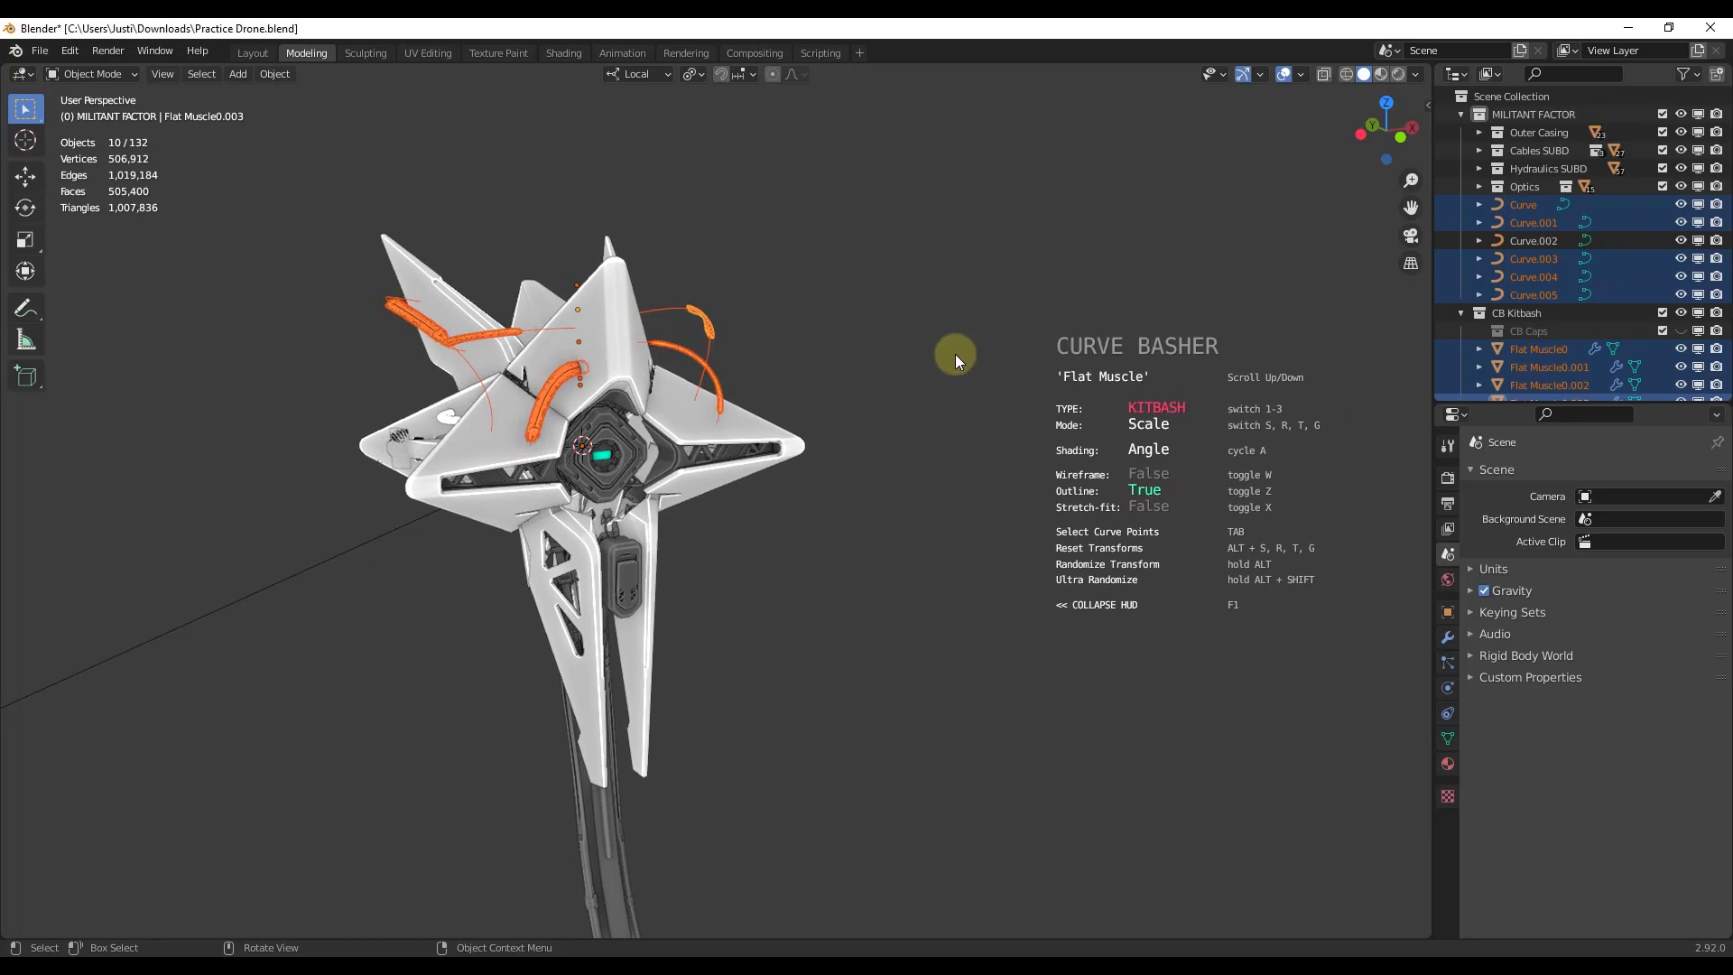
pyautogui.scroll(4, 1023, 356)
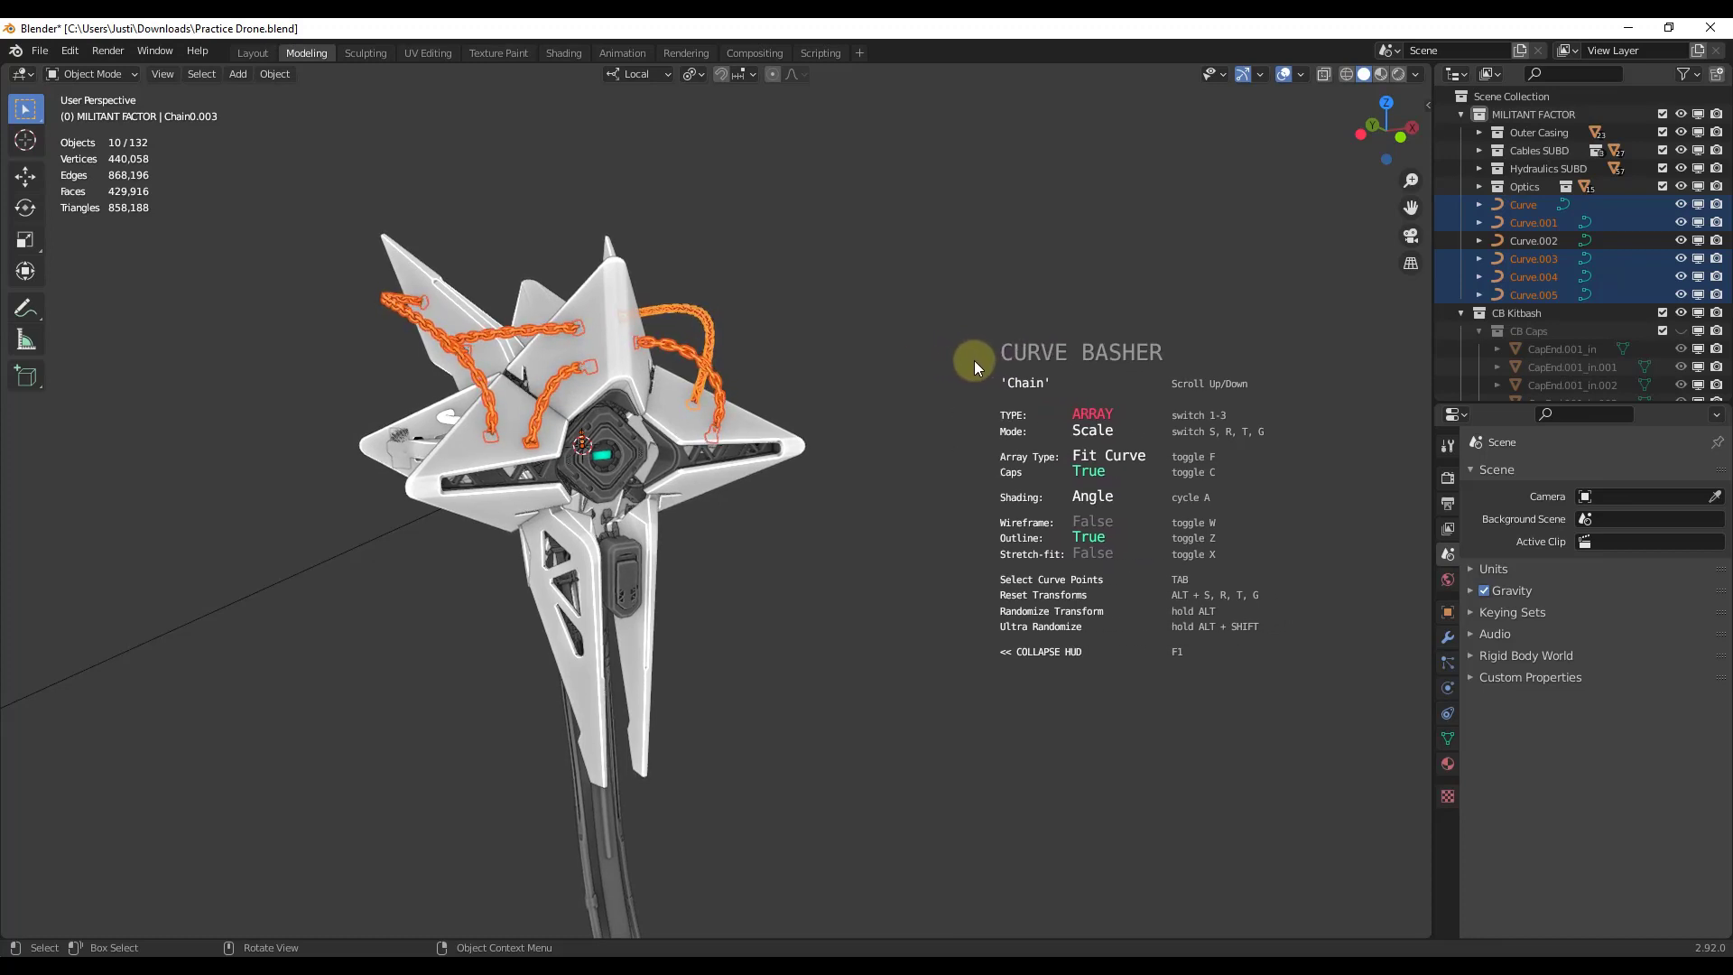
# Cycle the Array presets past Chain and Chain Ammo and apply Coiled Cable to the five cables
pyautogui.scroll(-1, 974, 361)
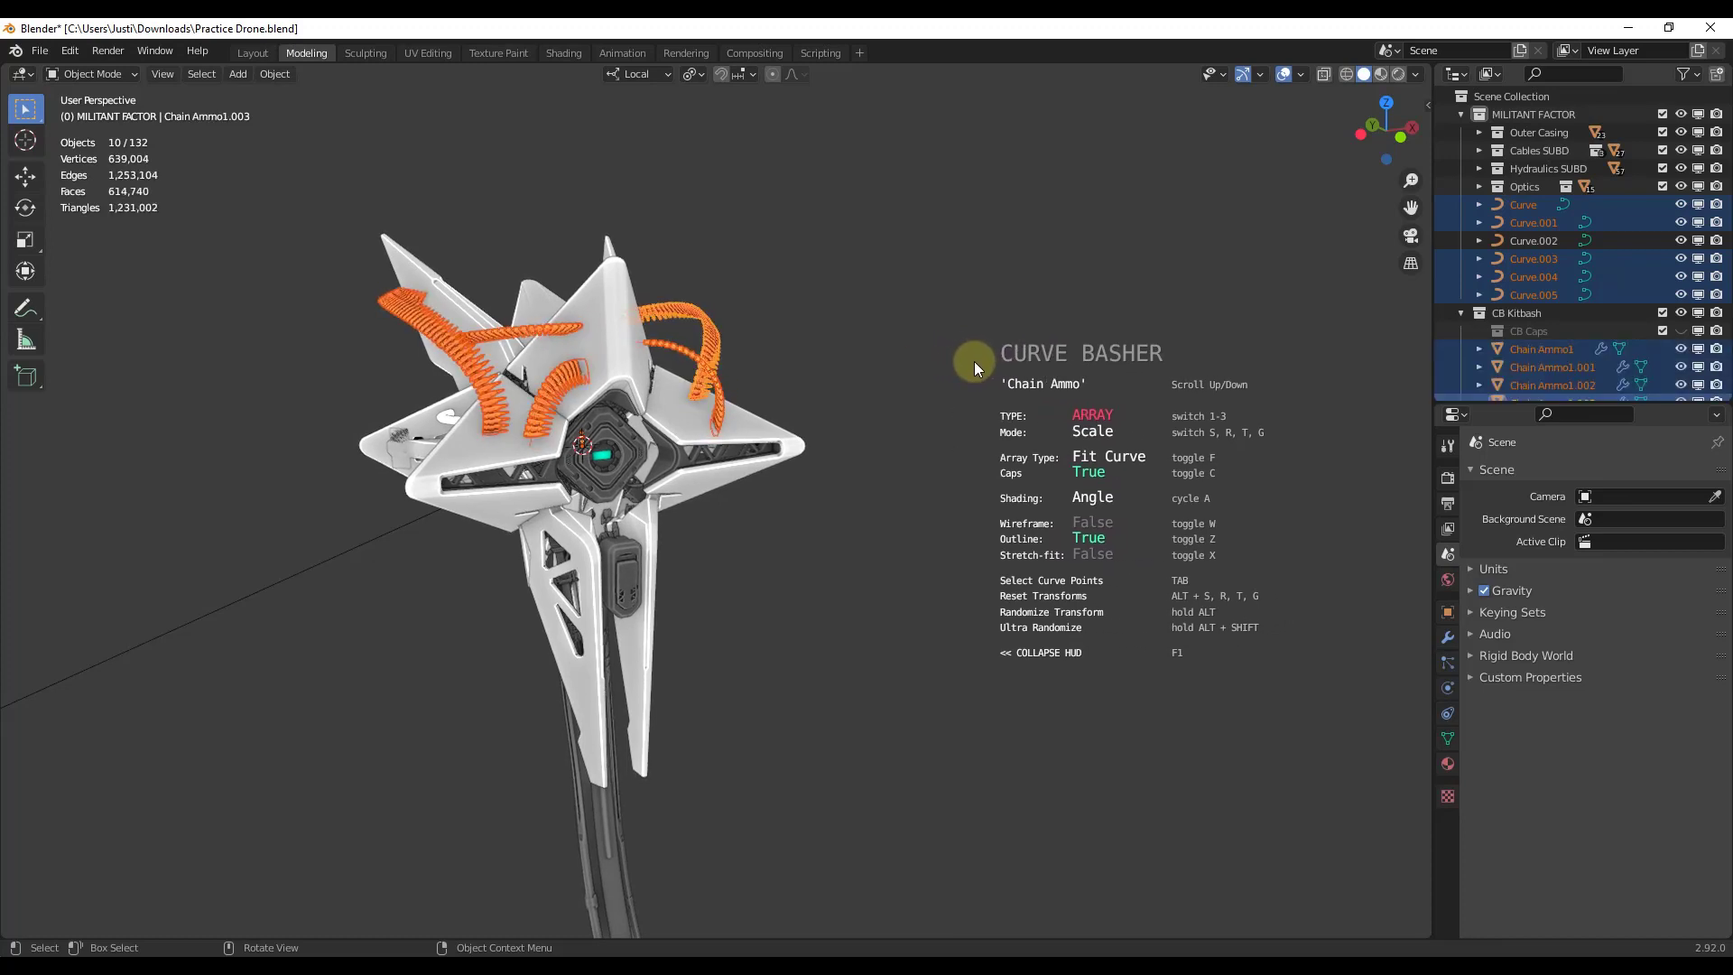
pyautogui.scroll(-1, 973, 361)
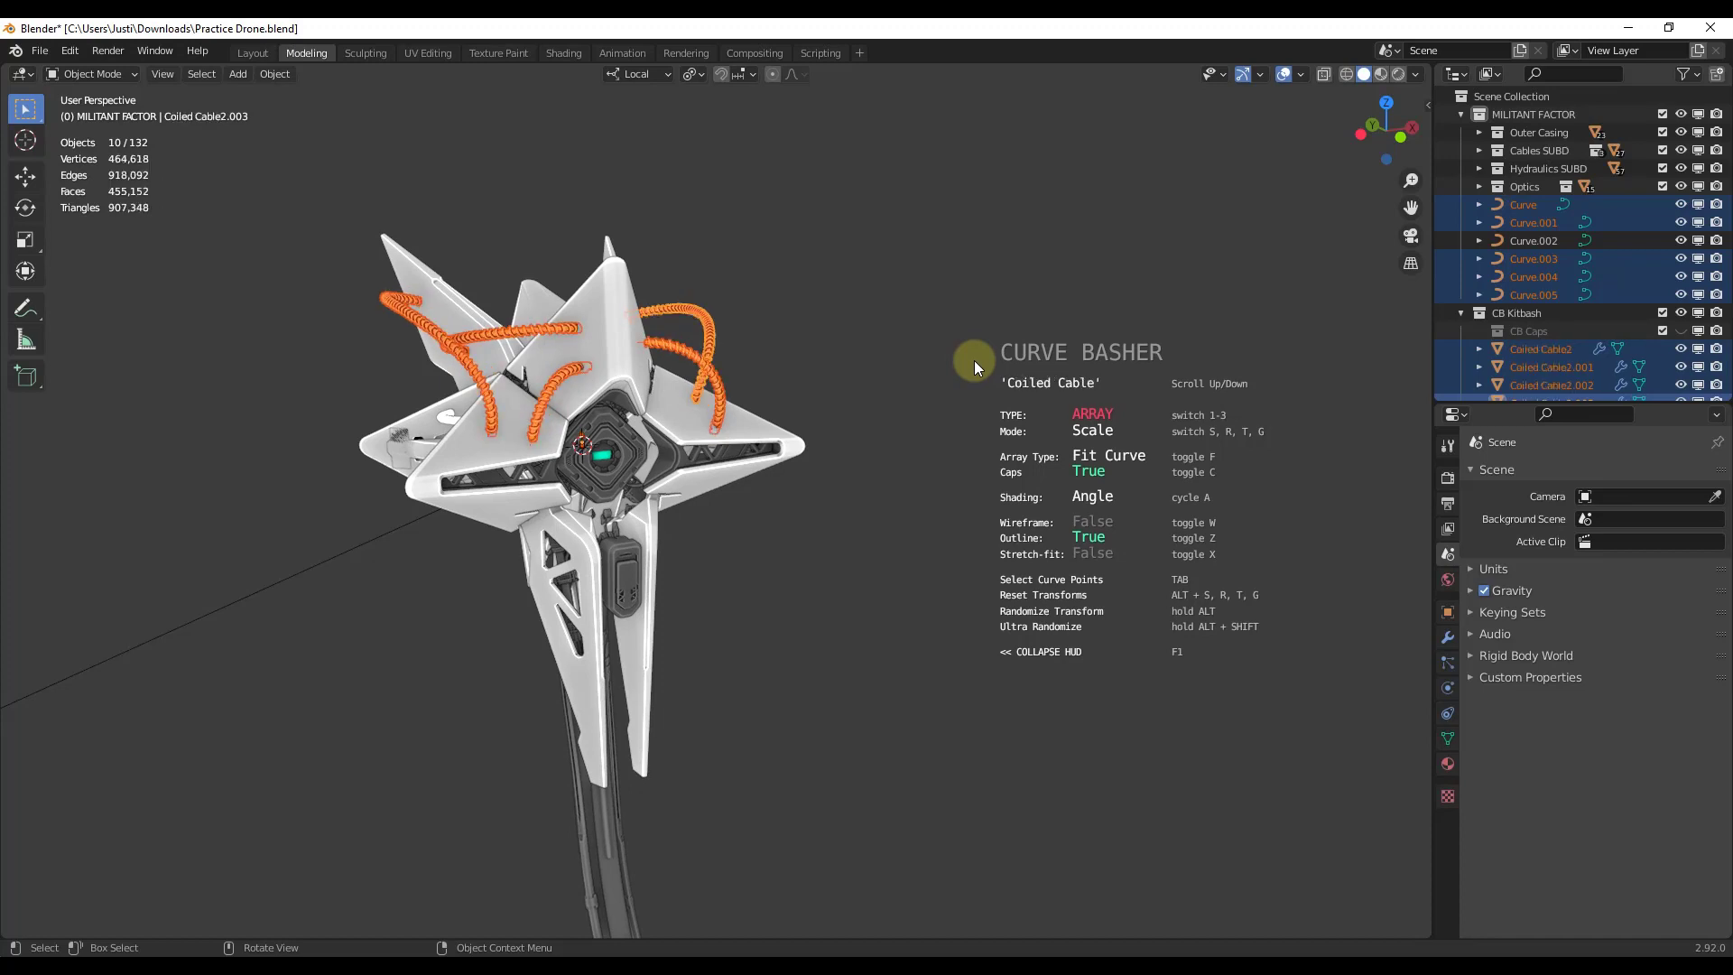
pyautogui.click(973, 360)
# Restart Curve Basher on the cables and cycle its Array presets through Fence, Corrugated Pipe and Long Segmented to Flat Cover
pyautogui.scroll(4, 587, 343)
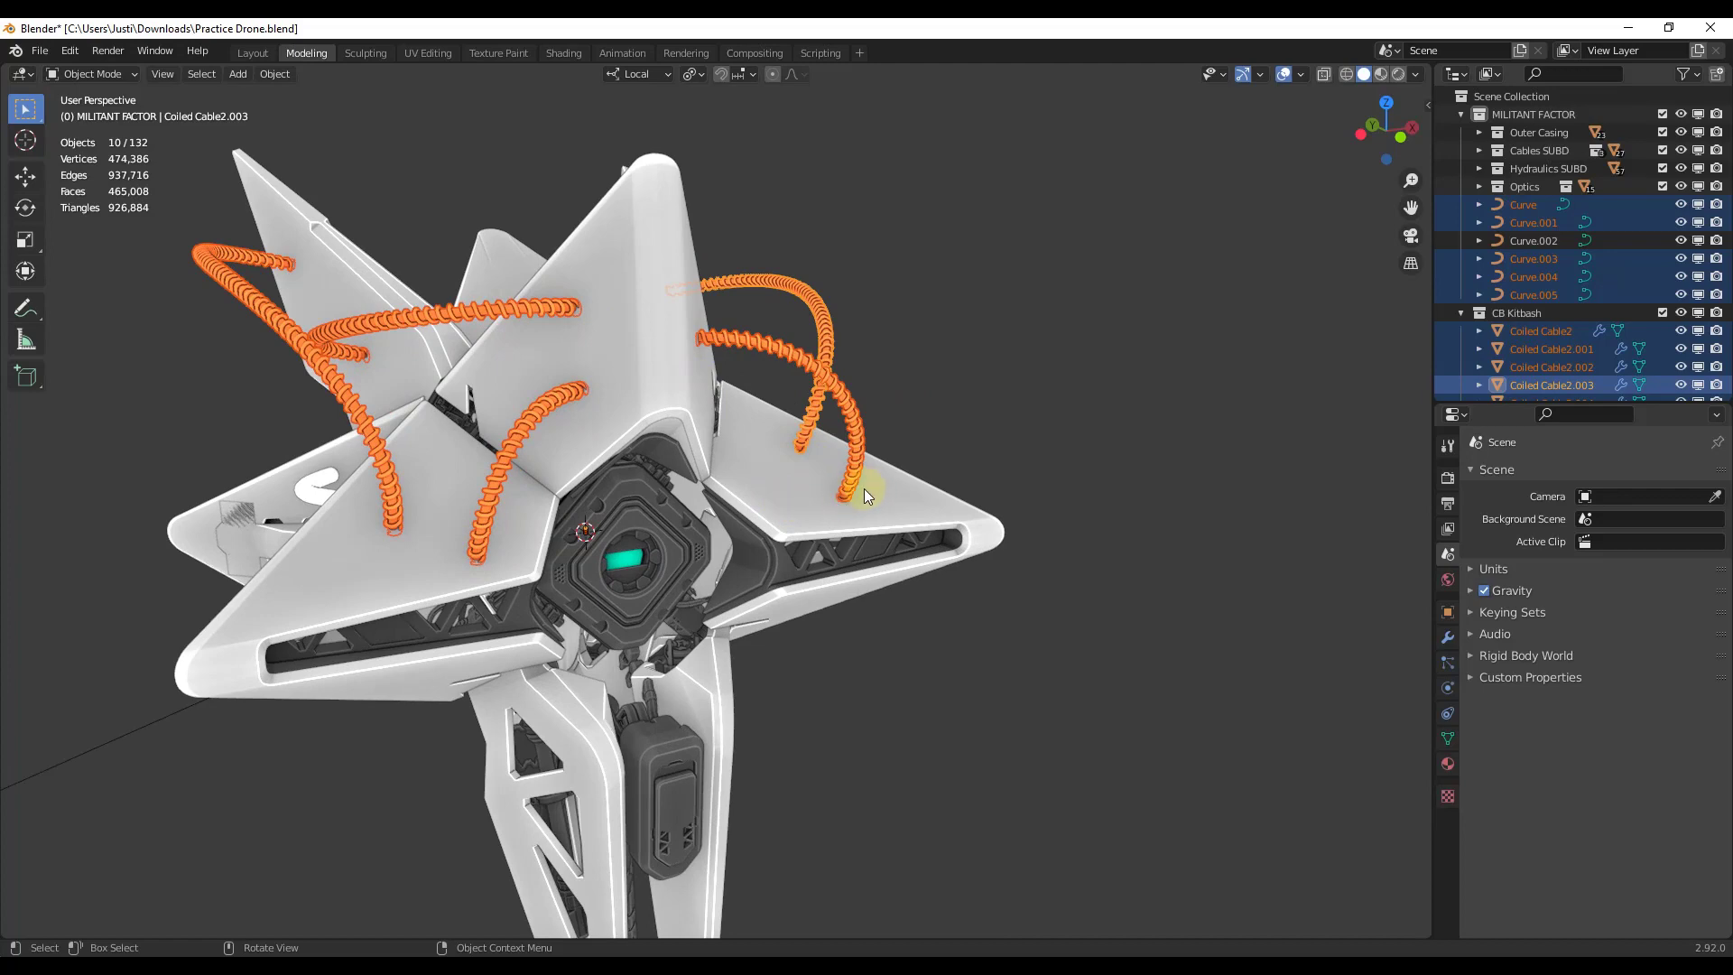
pyautogui.hotkey('ctrl', 'shift', 'b')
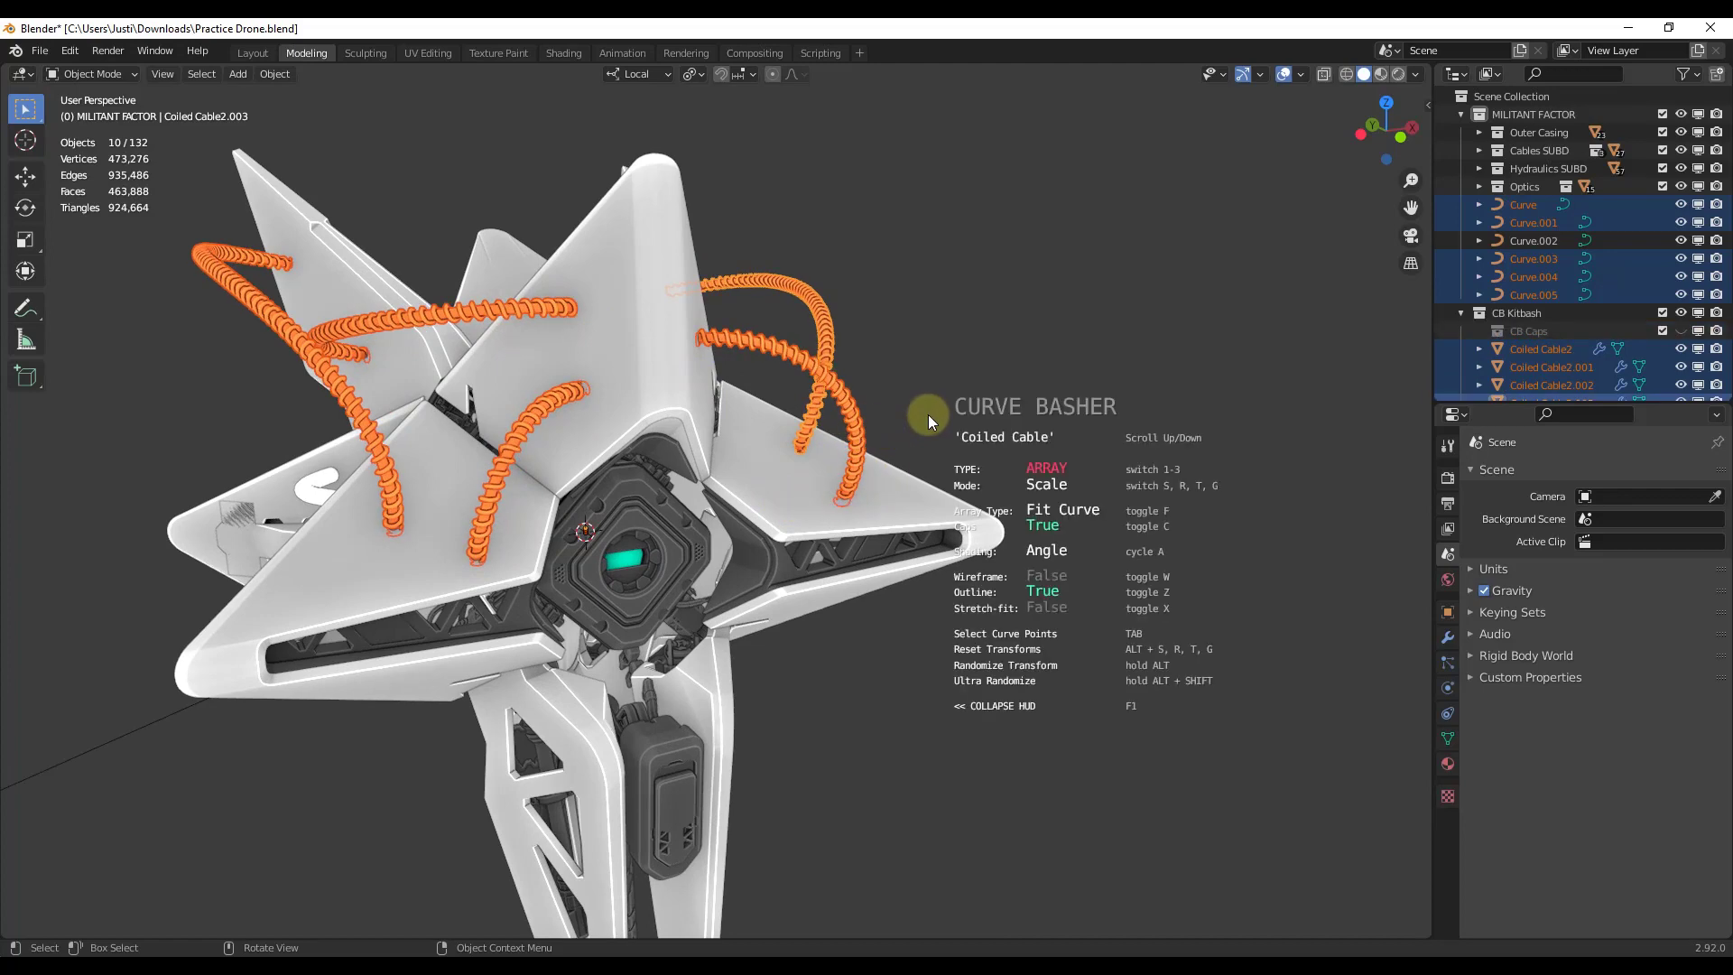
pyautogui.scroll(-1, 1004, 414)
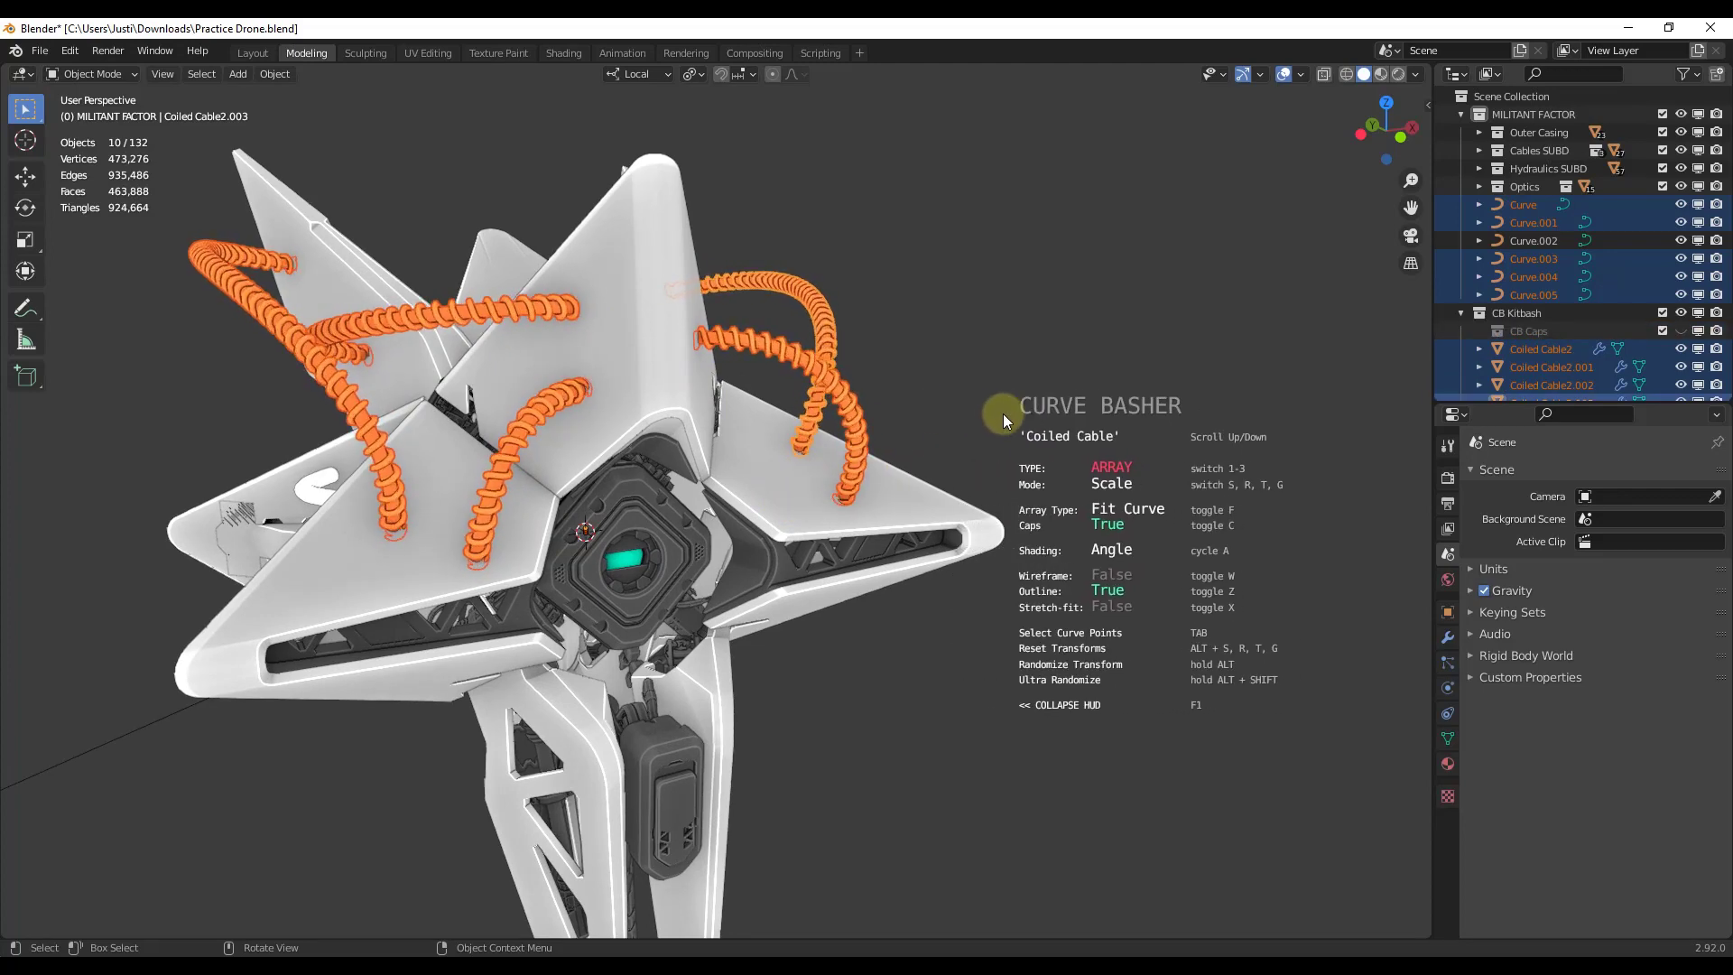
pyautogui.scroll(-1, 997, 386)
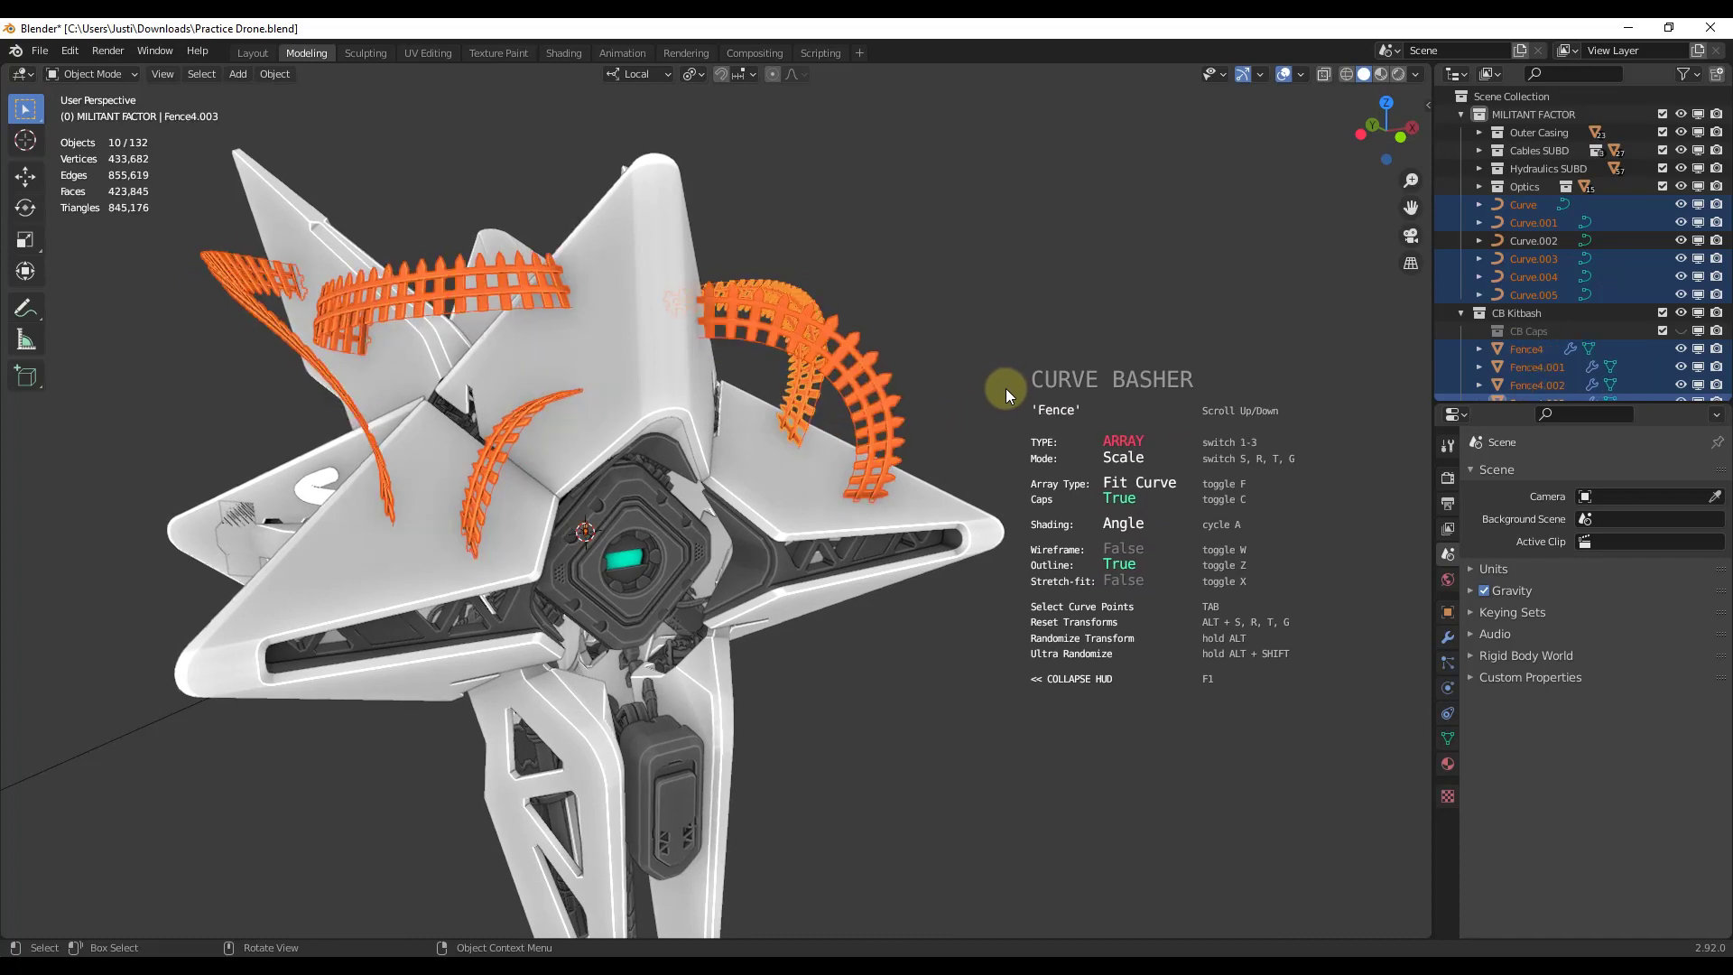
pyautogui.scroll(1, 1022, 404)
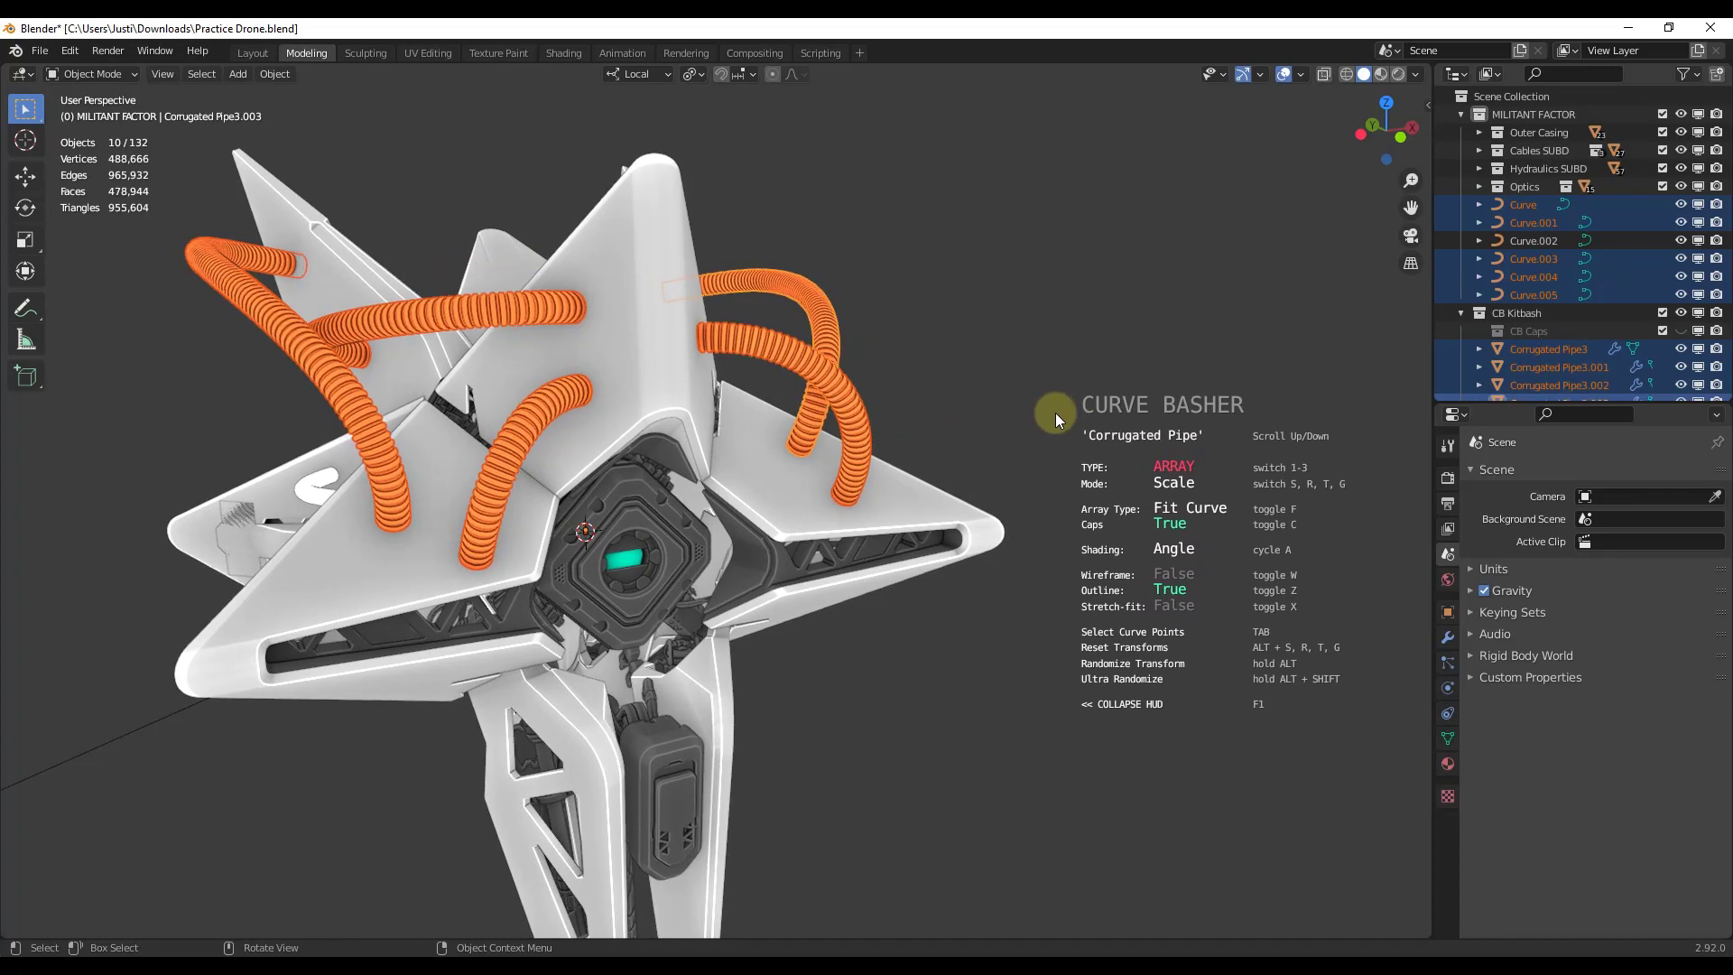
pyautogui.scroll(-1, 1056, 416)
pyautogui.scroll(-1, 1056, 415)
pyautogui.scroll(-1, 1057, 416)
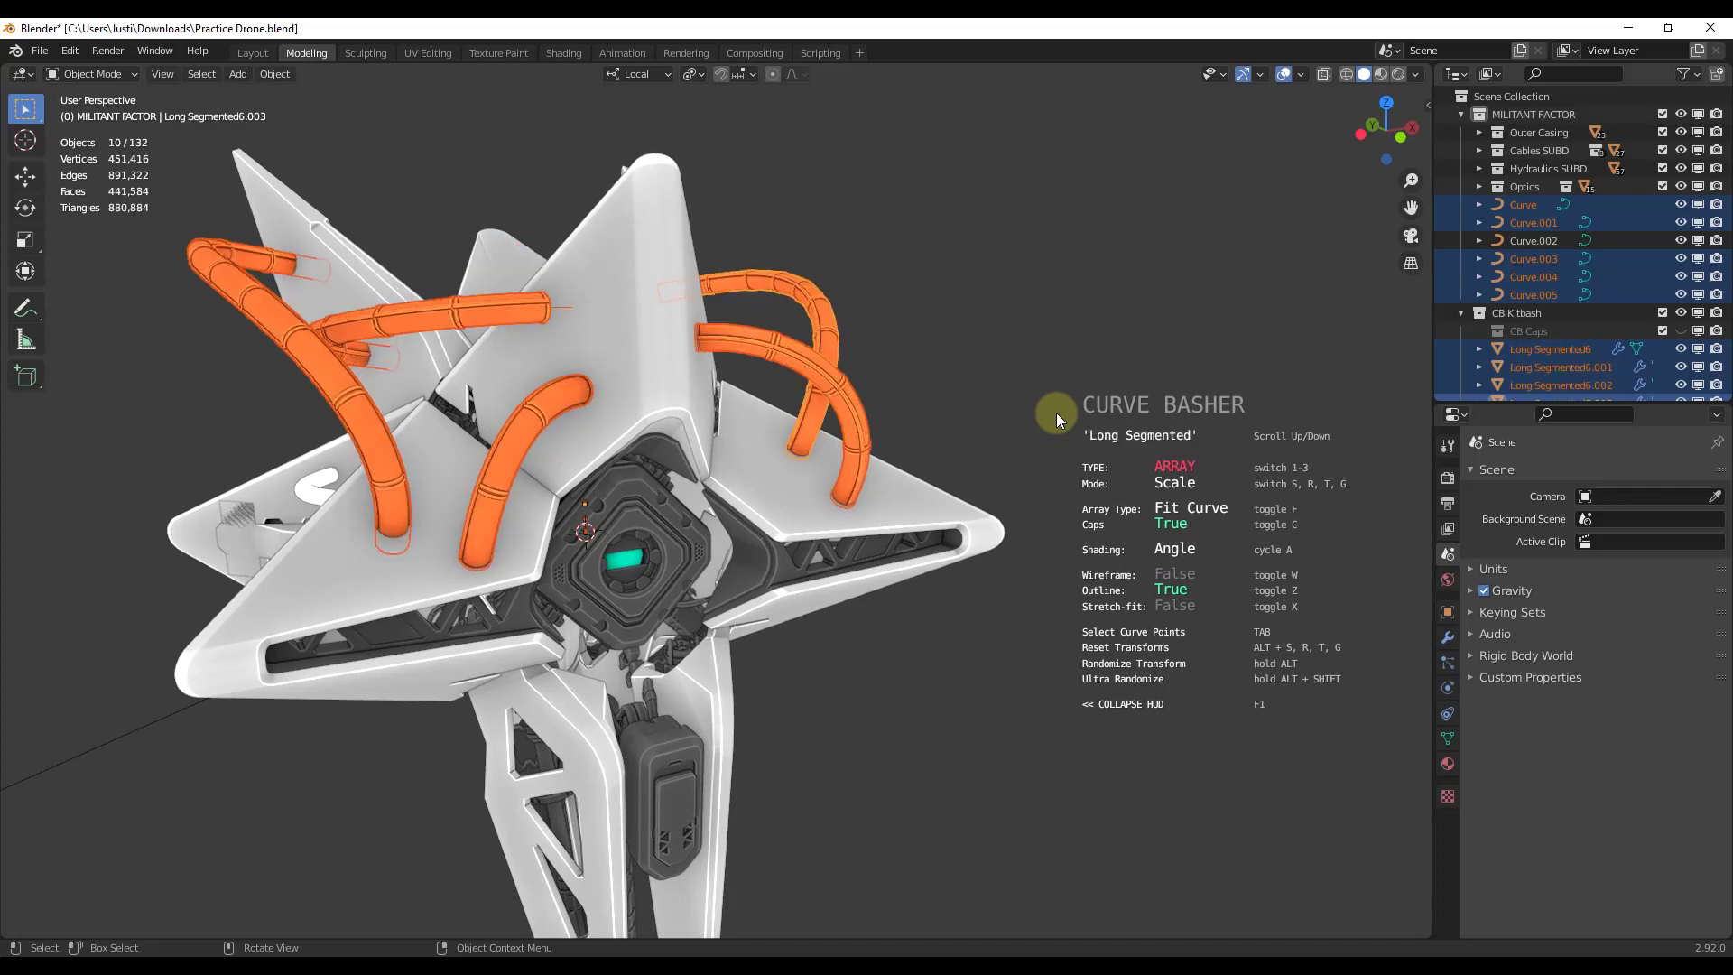
pyautogui.scroll(1, 1004, 447)
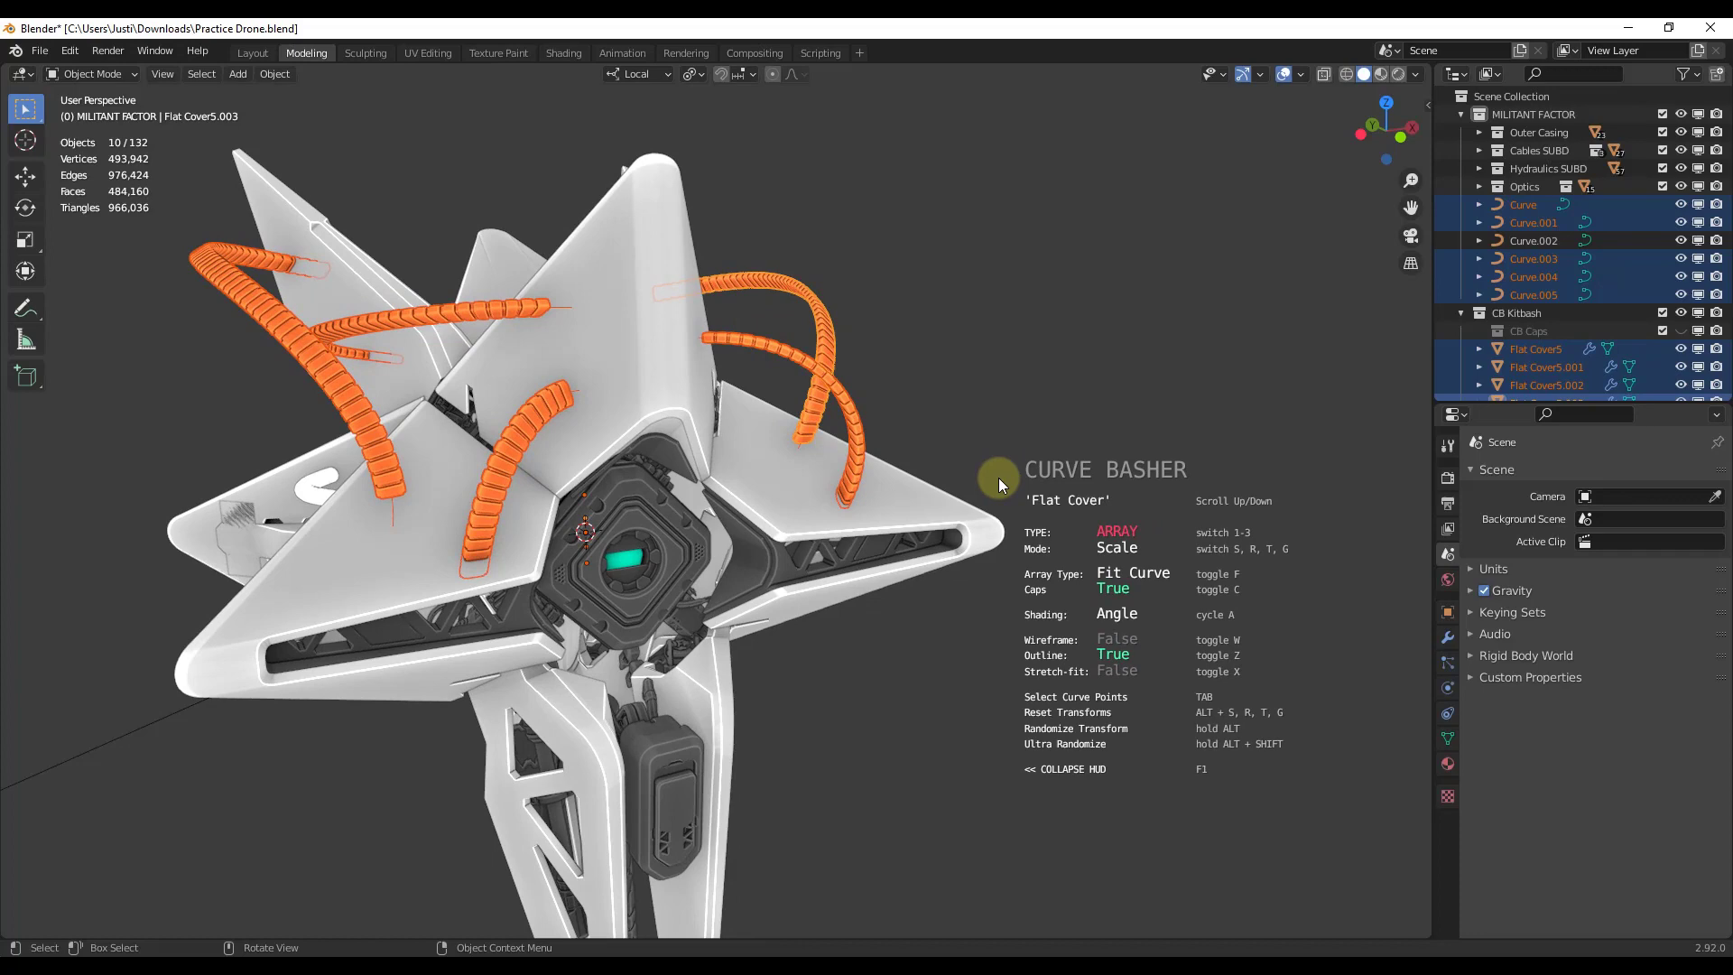
# Switch Curve Basher to the Kitbash type and preview presets such as Regular Cable, Short Hose and Ugly Thing on the cables
pyautogui.press('2')
pyautogui.scroll(-1, 1036, 479)
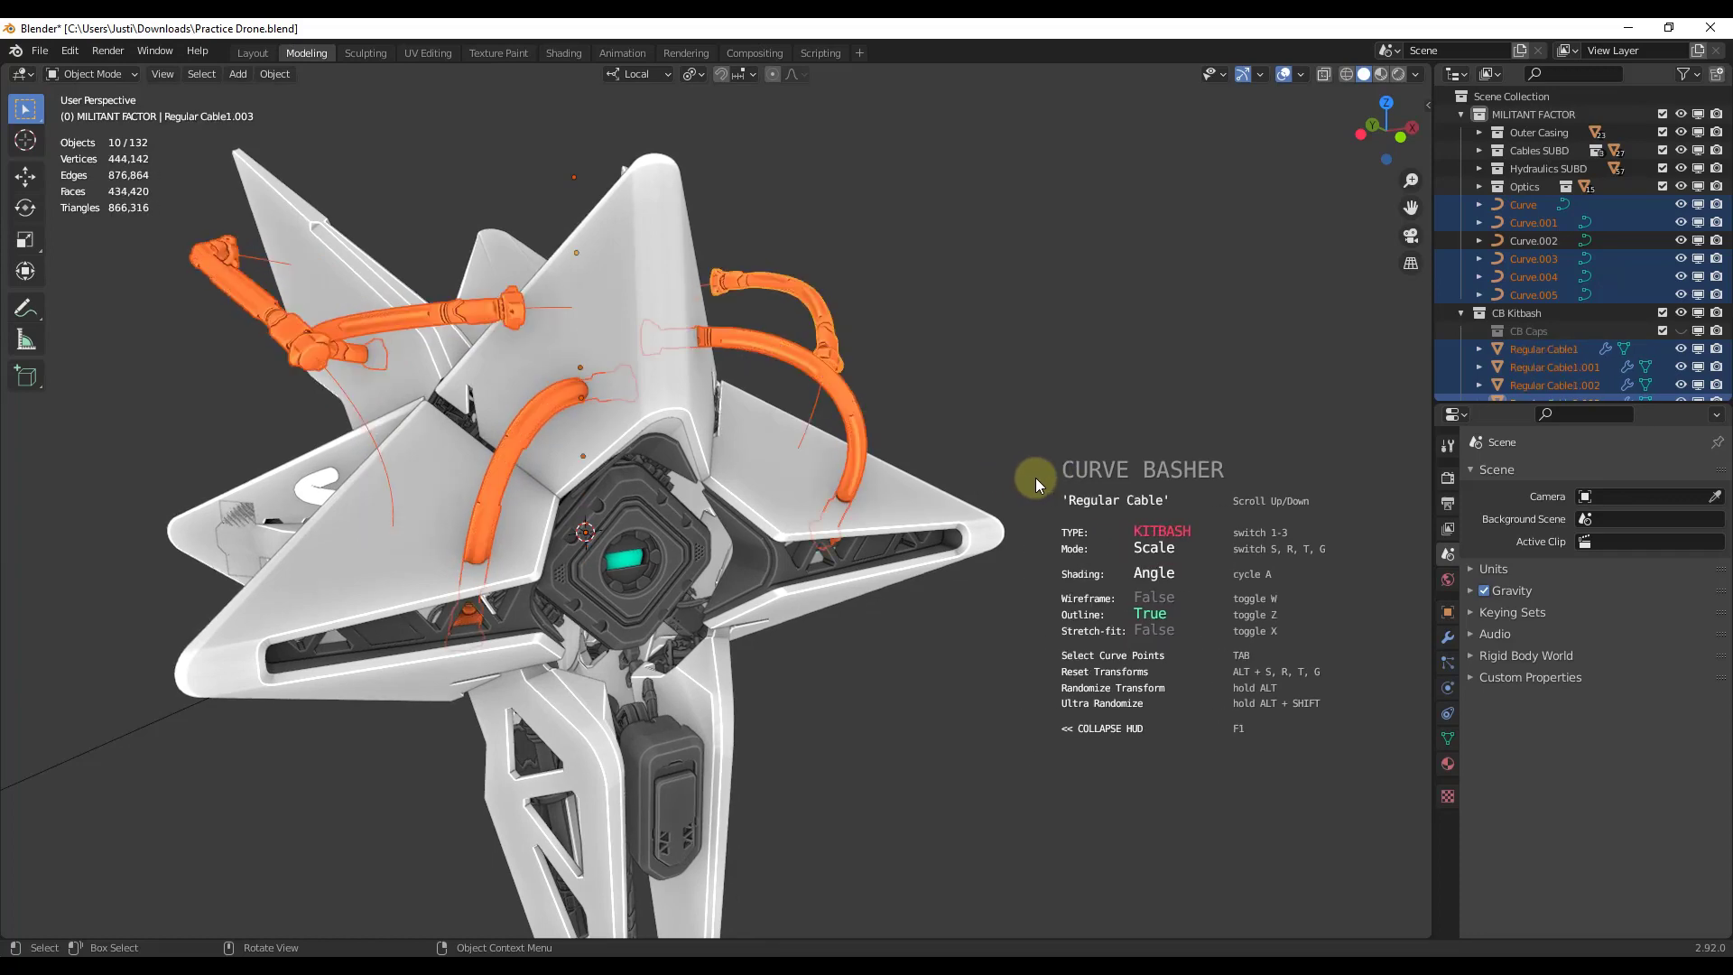
pyautogui.scroll(-1, 1037, 478)
pyautogui.scroll(-1, 1074, 480)
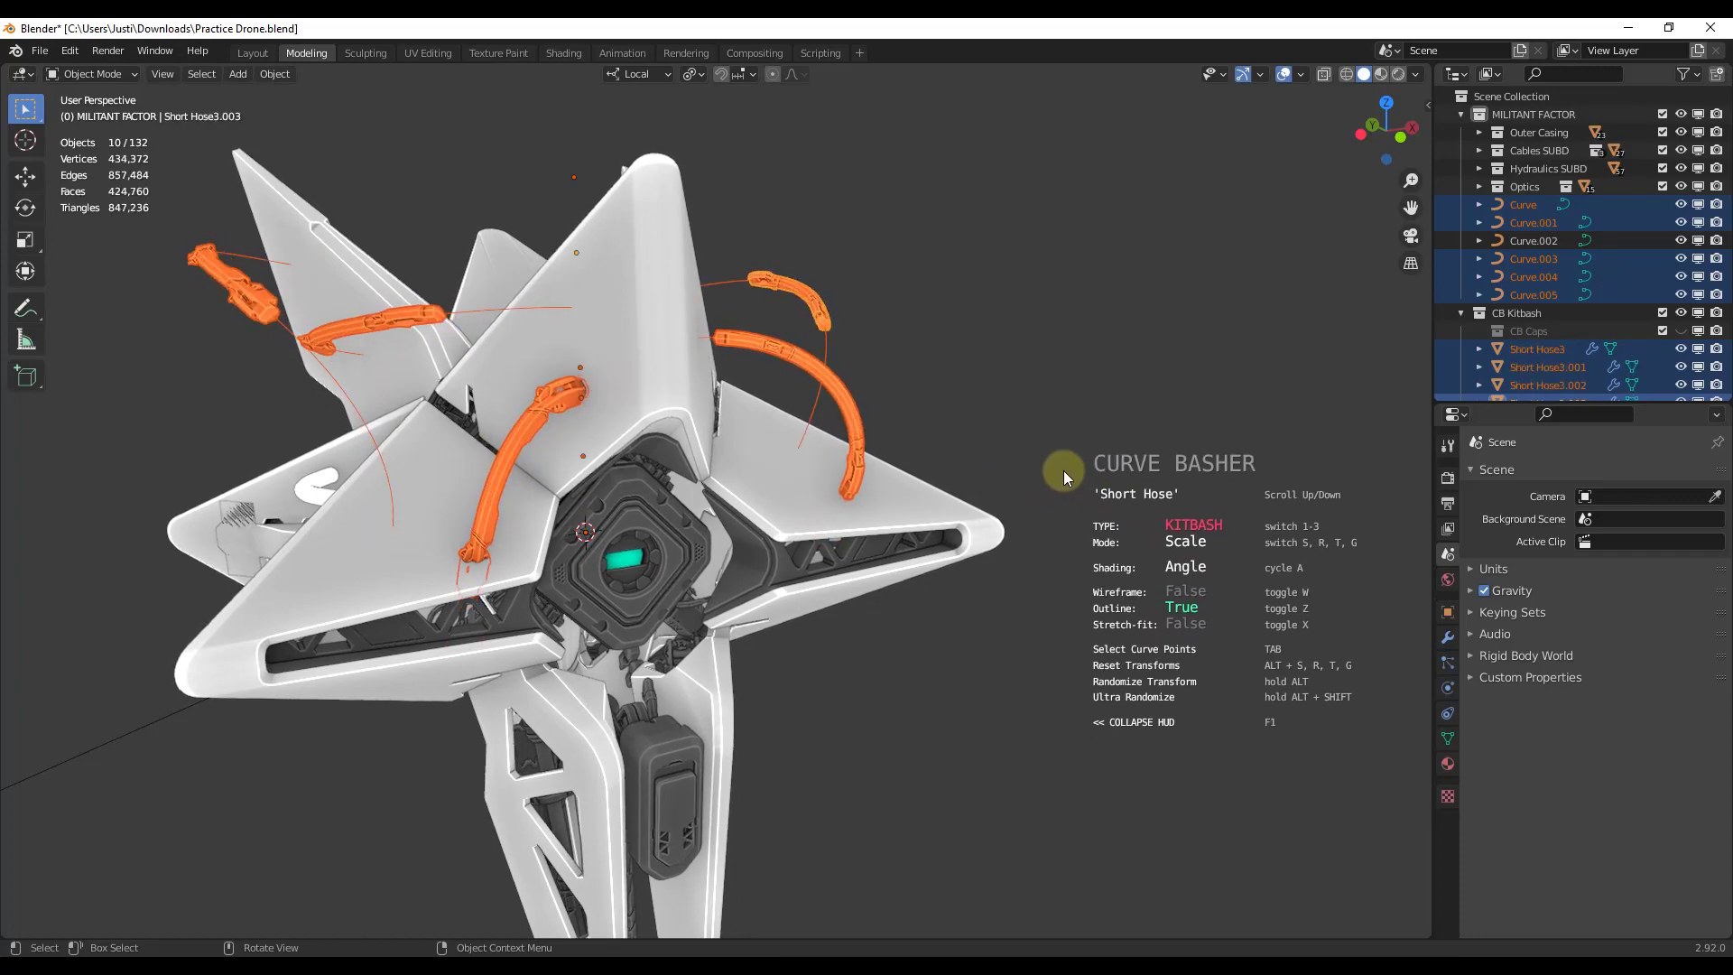
pyautogui.scroll(-1, 1064, 477)
pyautogui.scroll(-1, 1063, 481)
pyautogui.scroll(1, 1064, 483)
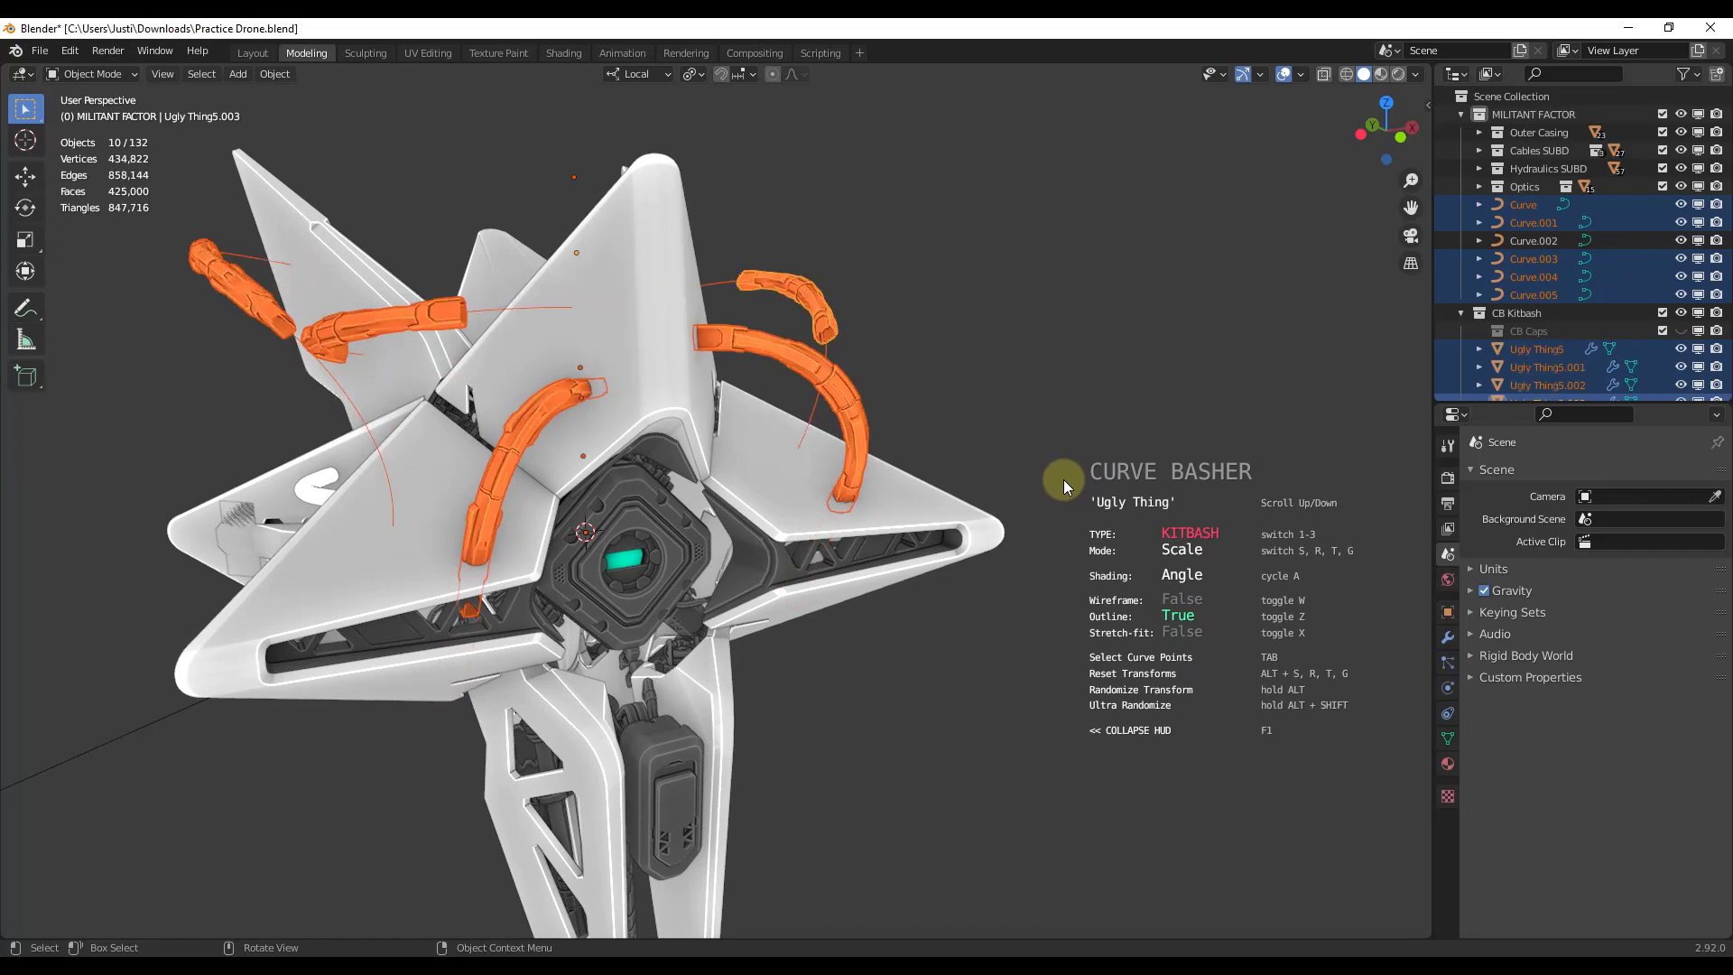
pyautogui.scroll(-1, 1064, 480)
pyautogui.scroll(1, 1060, 482)
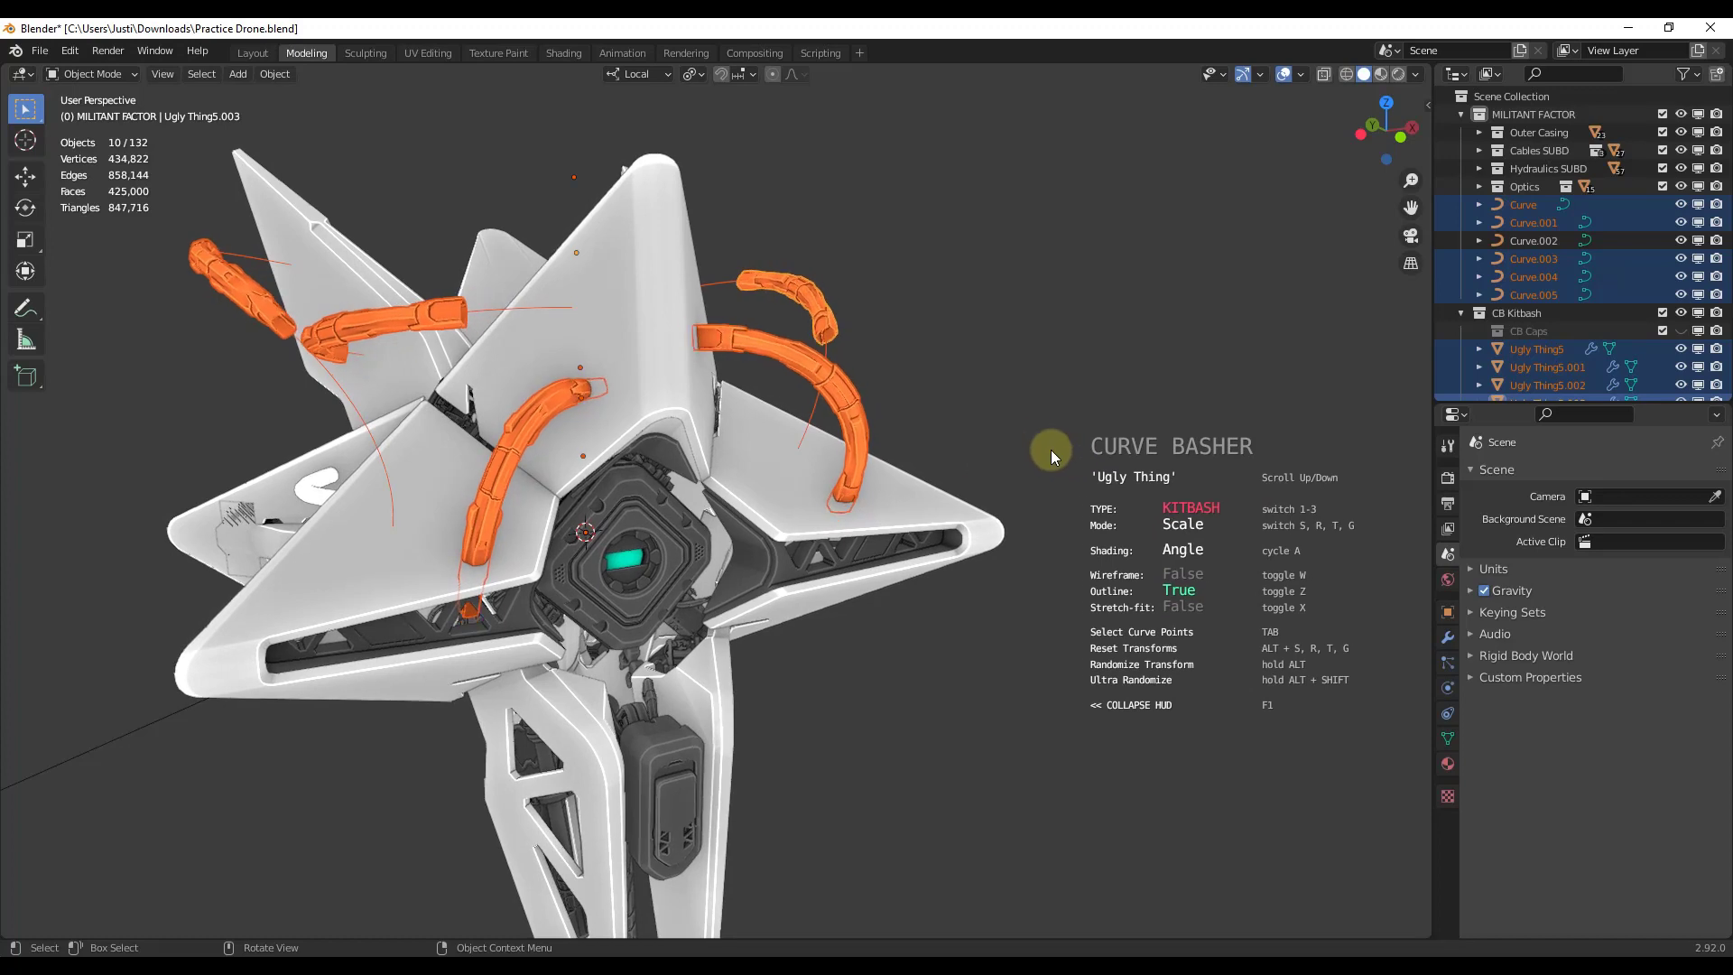
# Toggle Stretch-fit on so the kitbash pieces span the full curves, and switch the preset to Ultra Thin Wire
pyautogui.press('x')
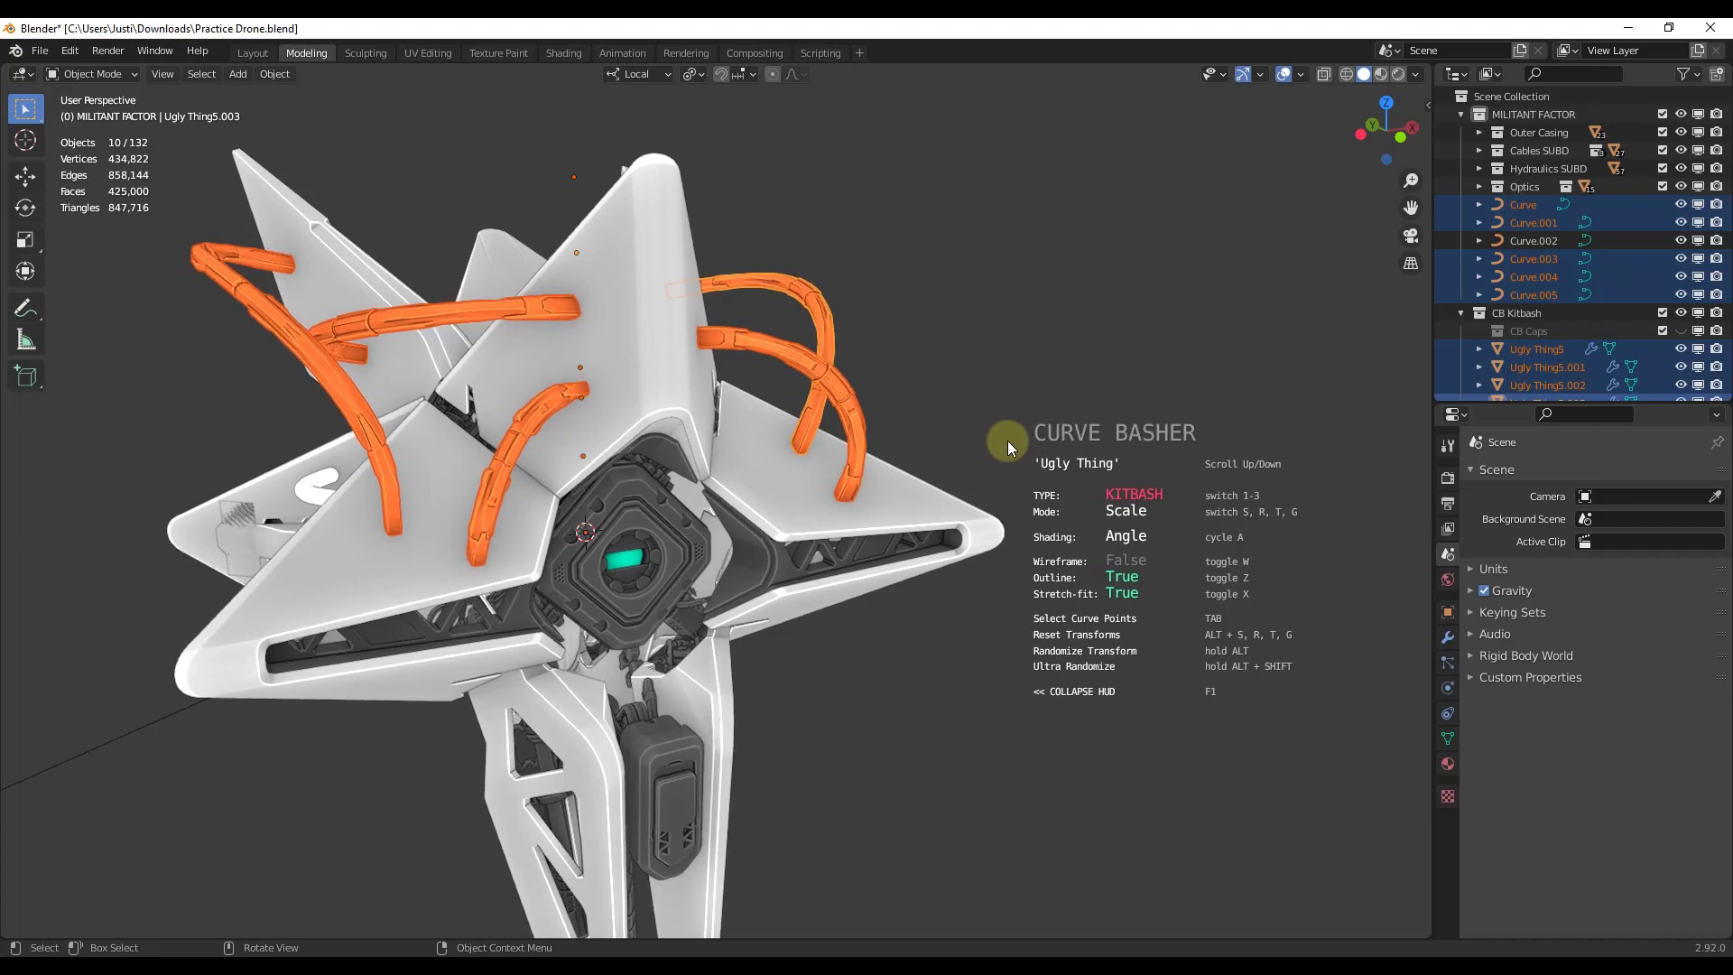
pyautogui.press('x')
pyautogui.press('x')
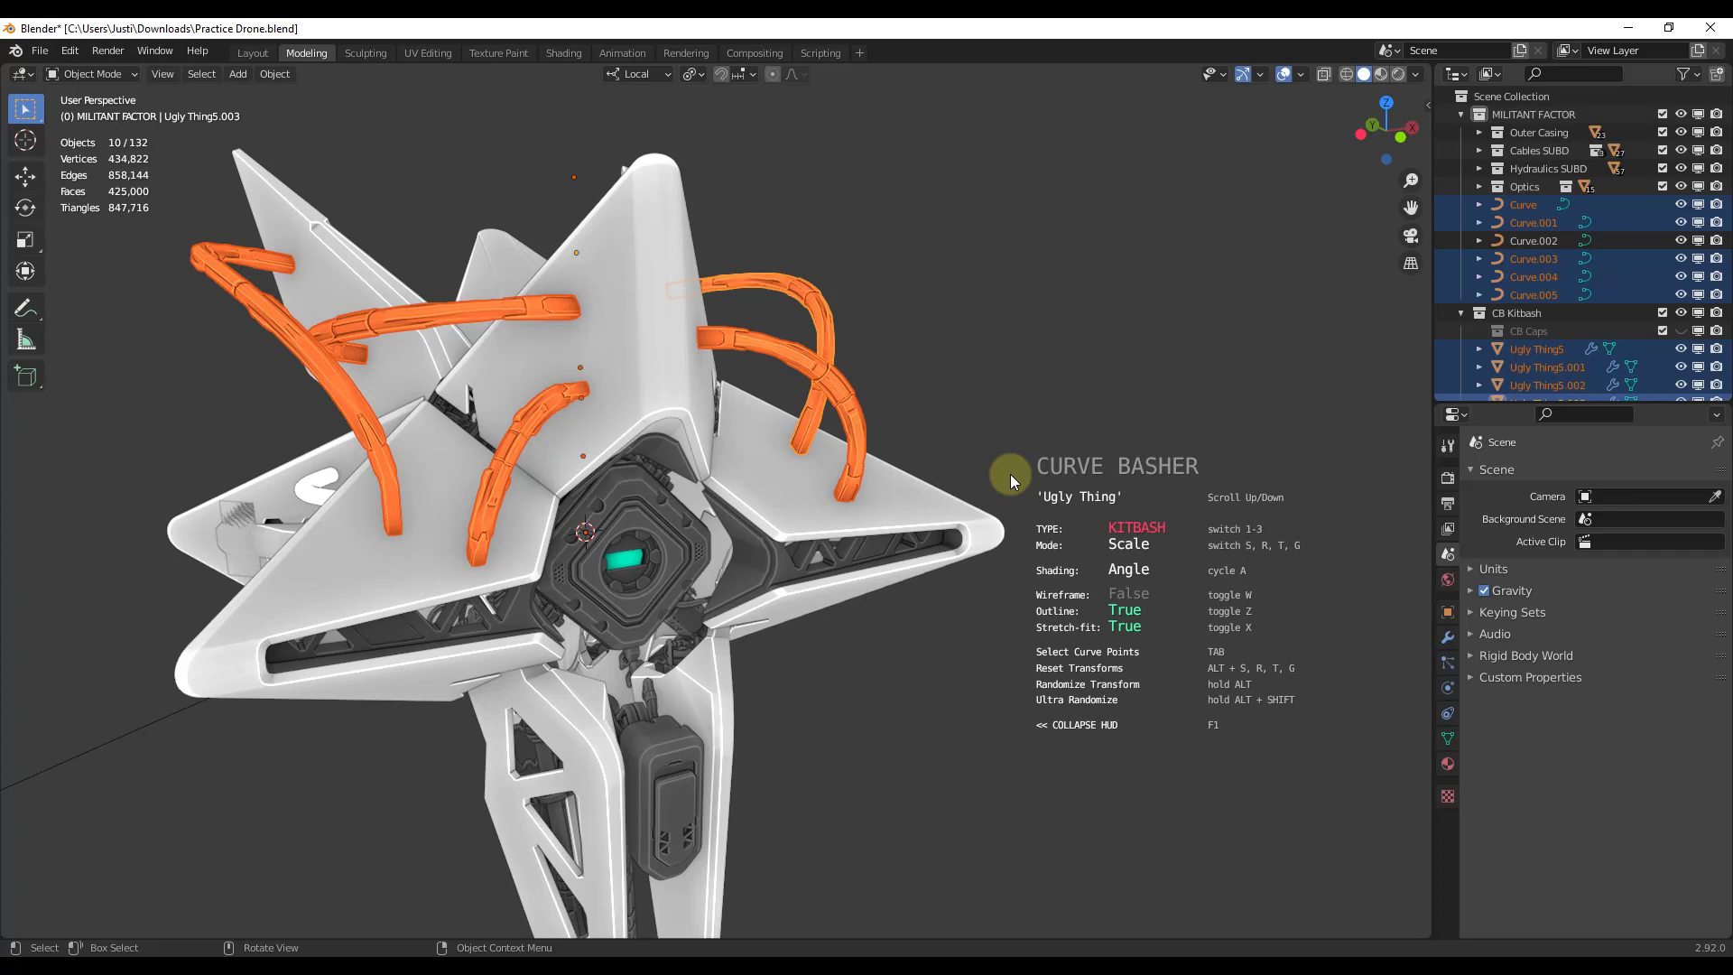
pyautogui.scroll(-1, 1011, 475)
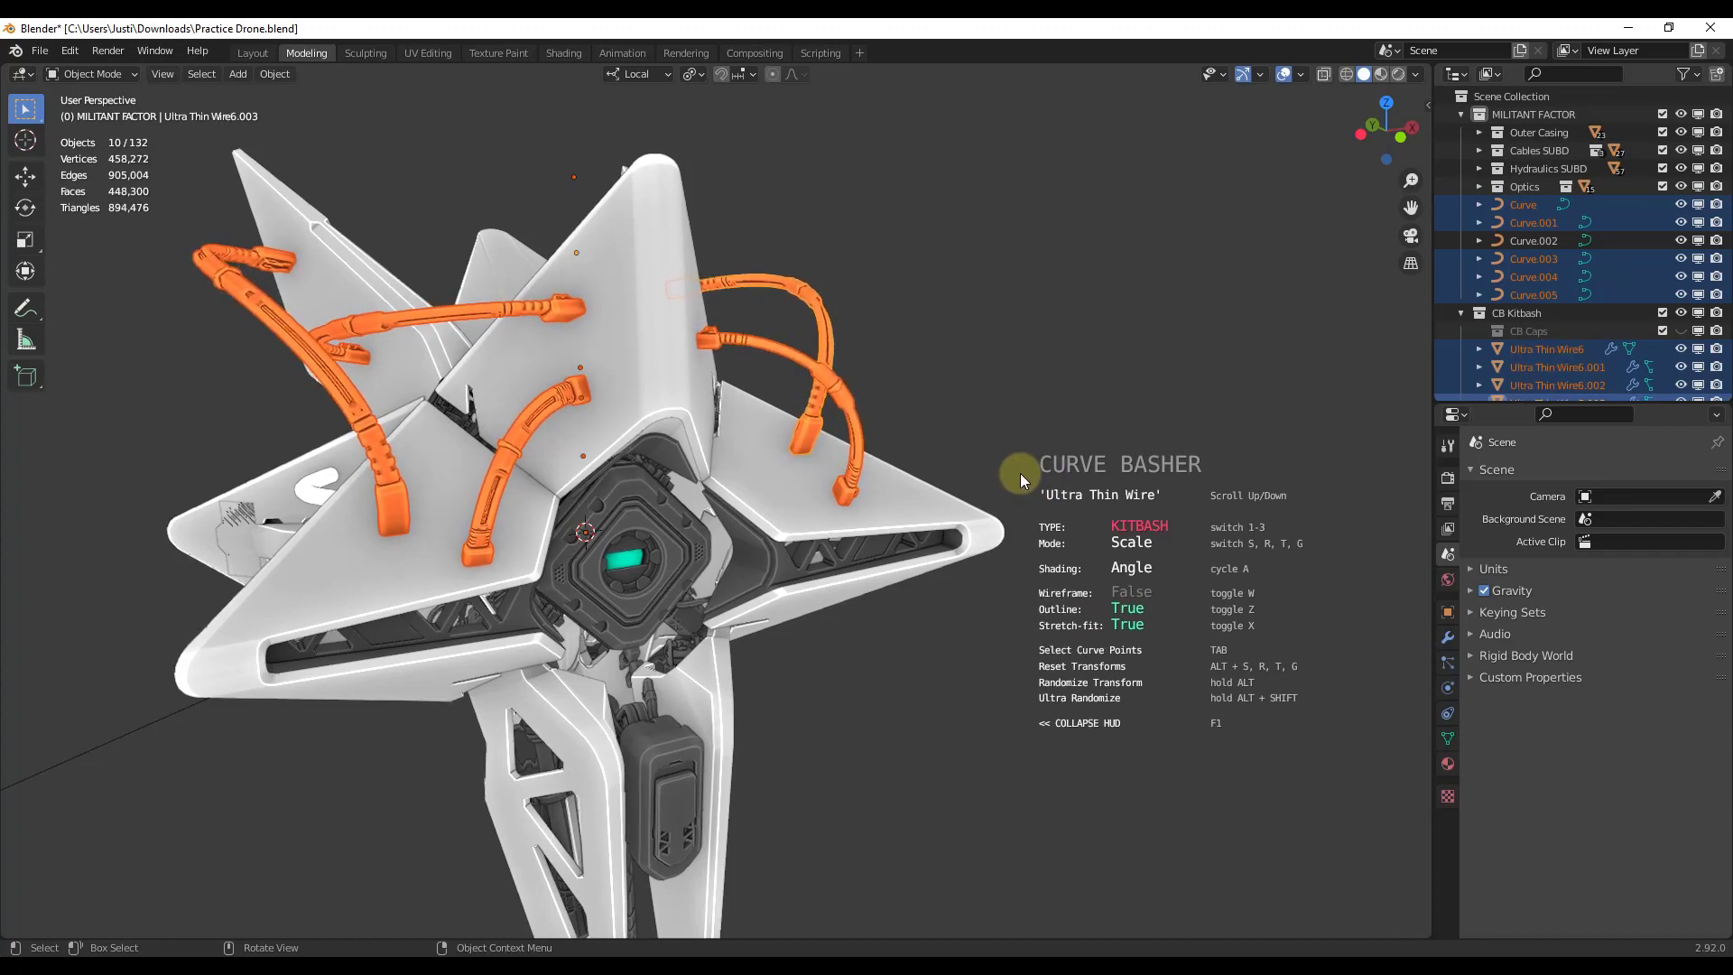
# Edit the curve points, shifting the upper end of the front-left cable and moving its middle point about 0.4 m outward
pyautogui.press('Tab')
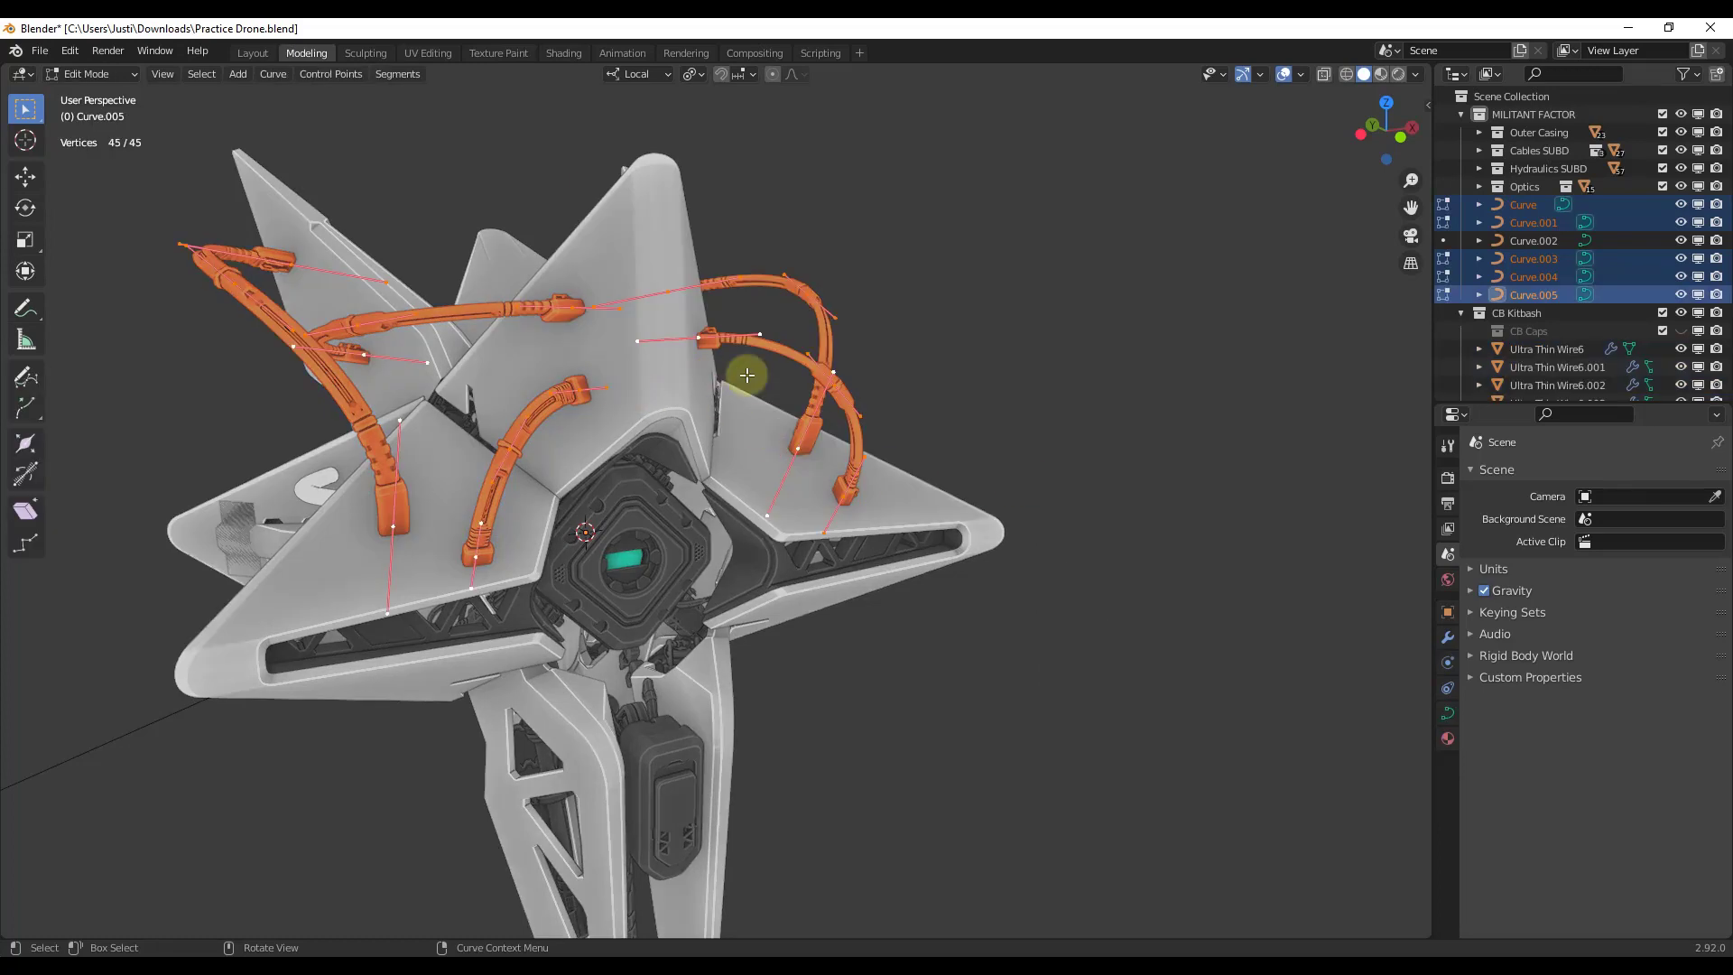
pyautogui.moveTo(747, 375); pyautogui.dragTo(686, 394, button='middle')
pyautogui.click(553, 403)
pyautogui.press('g')
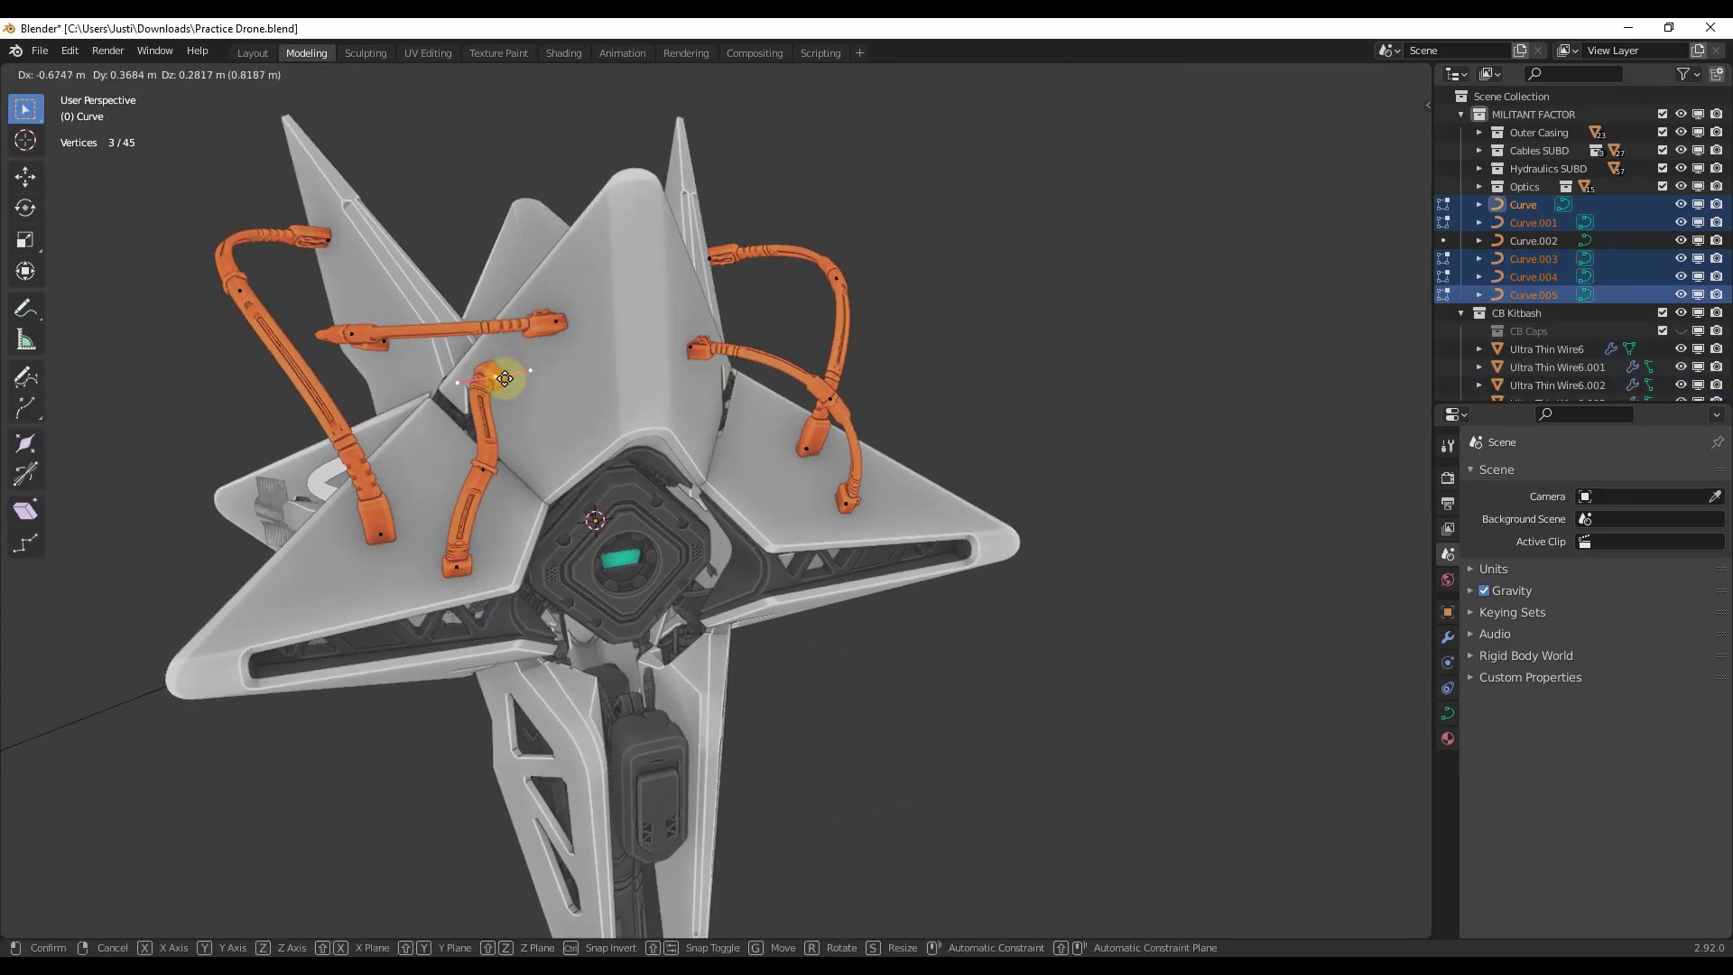
pyautogui.click(511, 396)
pyautogui.press('g')
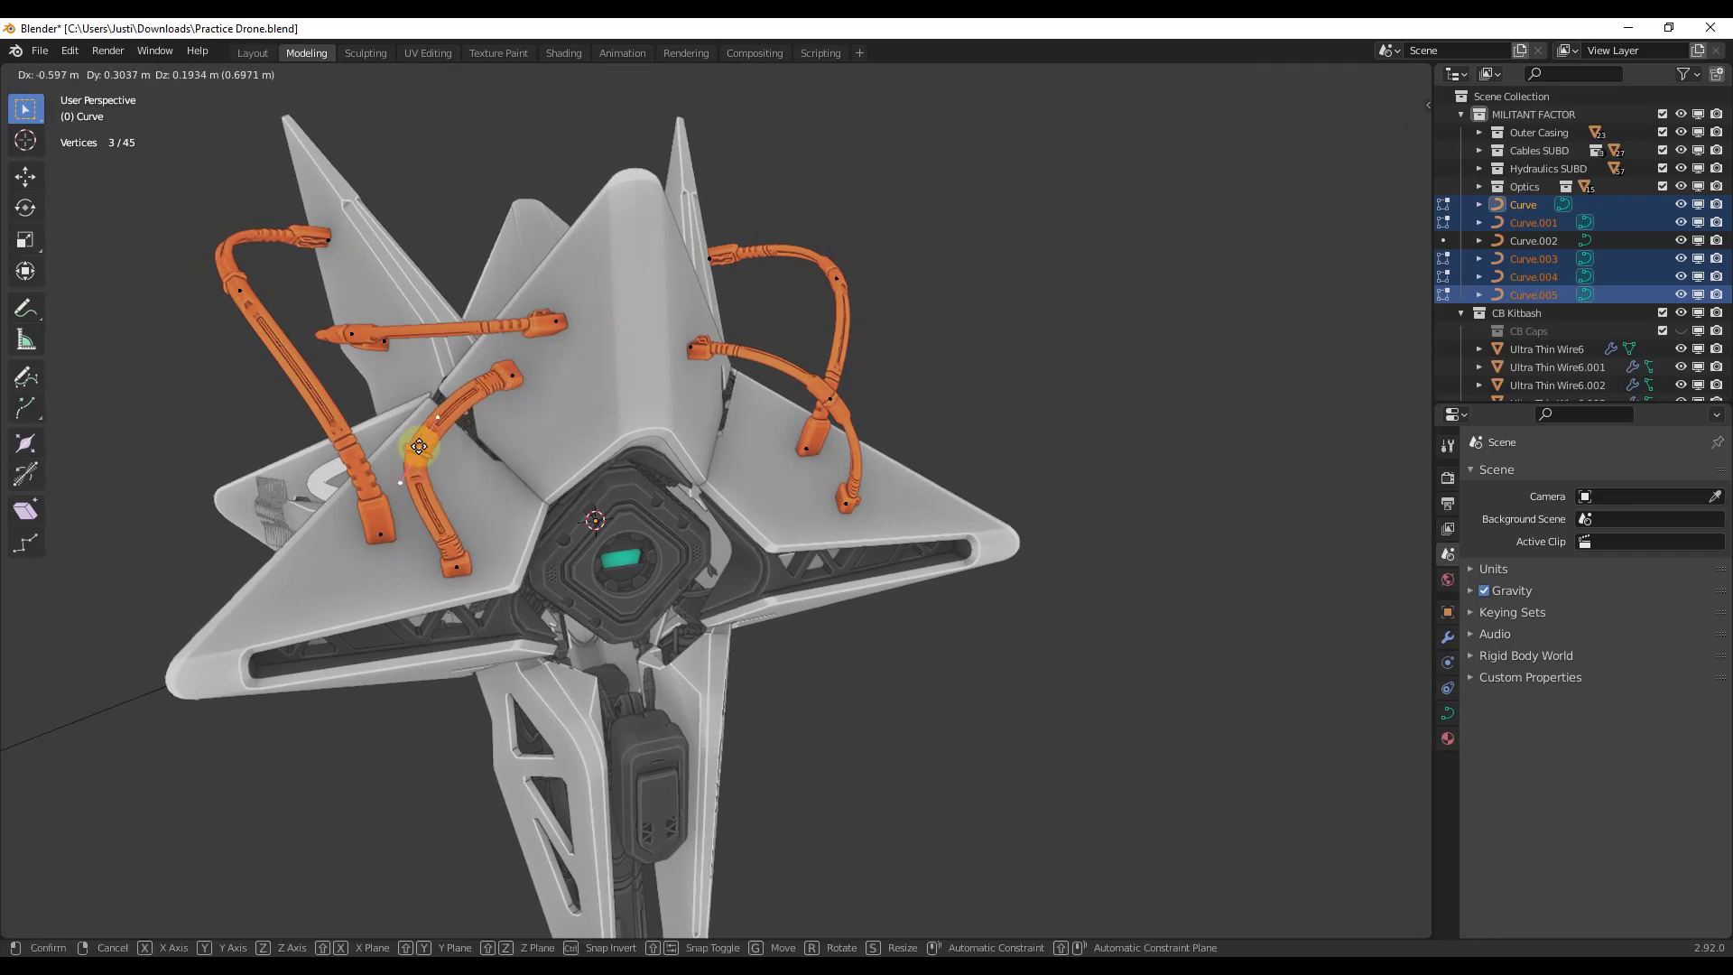
pyautogui.click(448, 445)
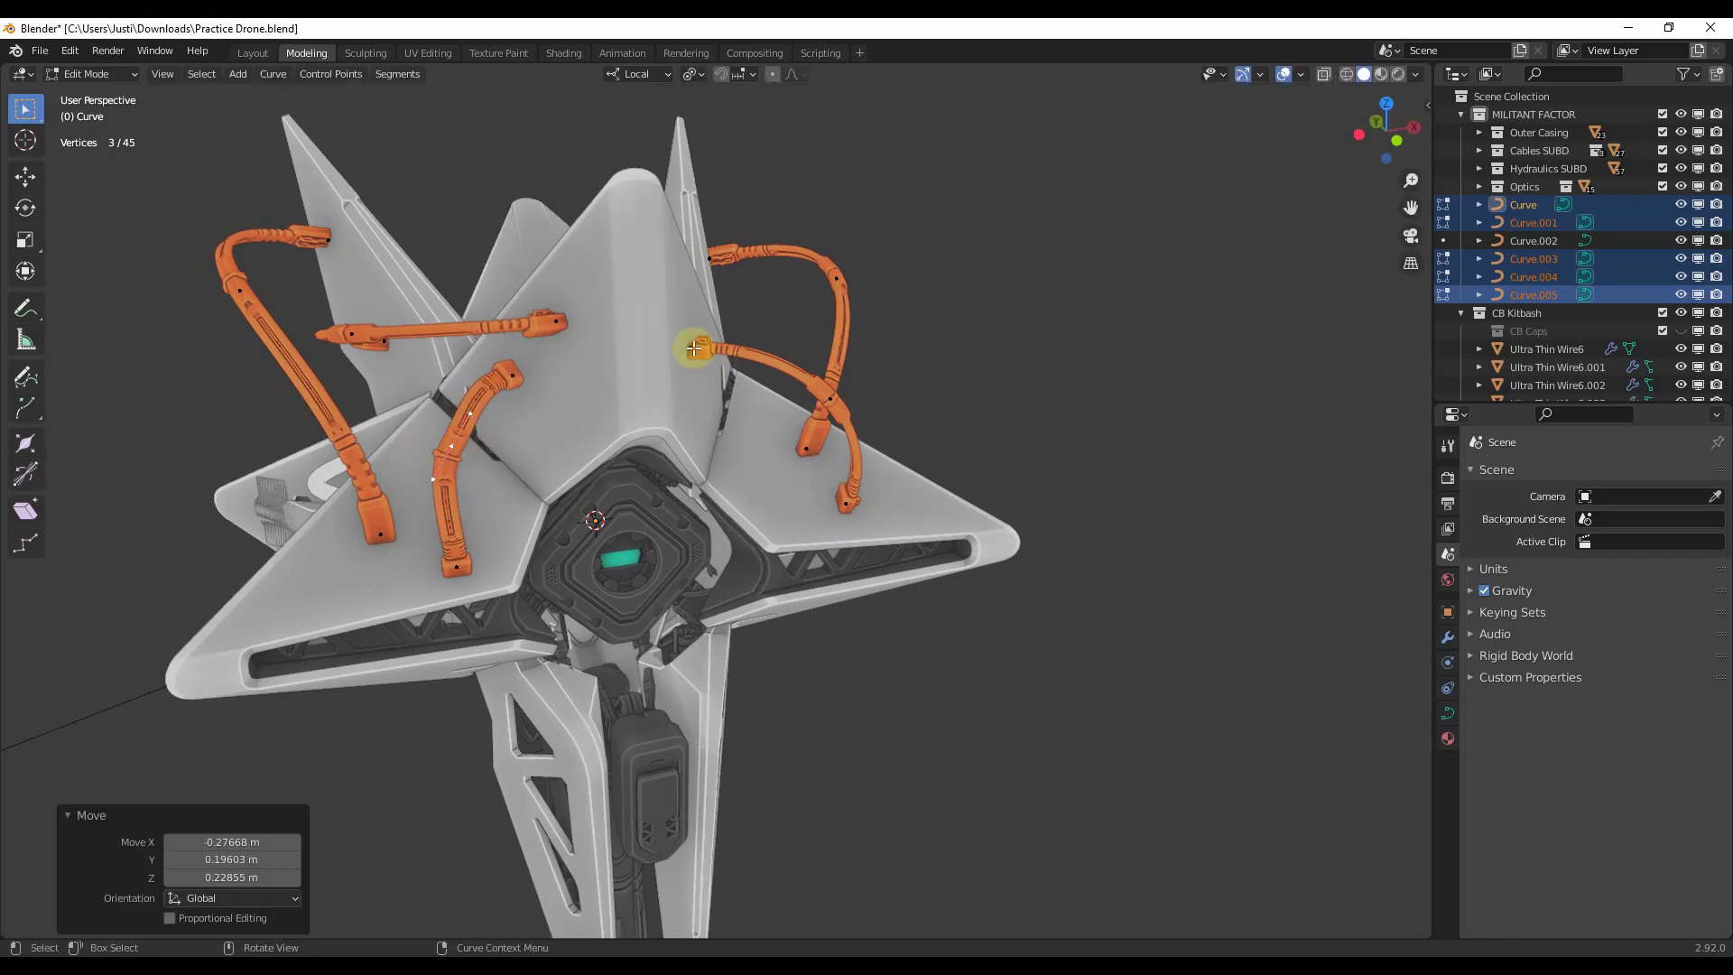
# Reshape the two right-hand cables: raise the lower one's upper end about 0.1 m and move both middle points about 0.65 m inward and down
pyautogui.moveTo(695, 349)
pyautogui.mouseDown()
pyautogui.moveTo(685, 333)
pyautogui.moveTo(705, 349)
pyautogui.mouseUp()
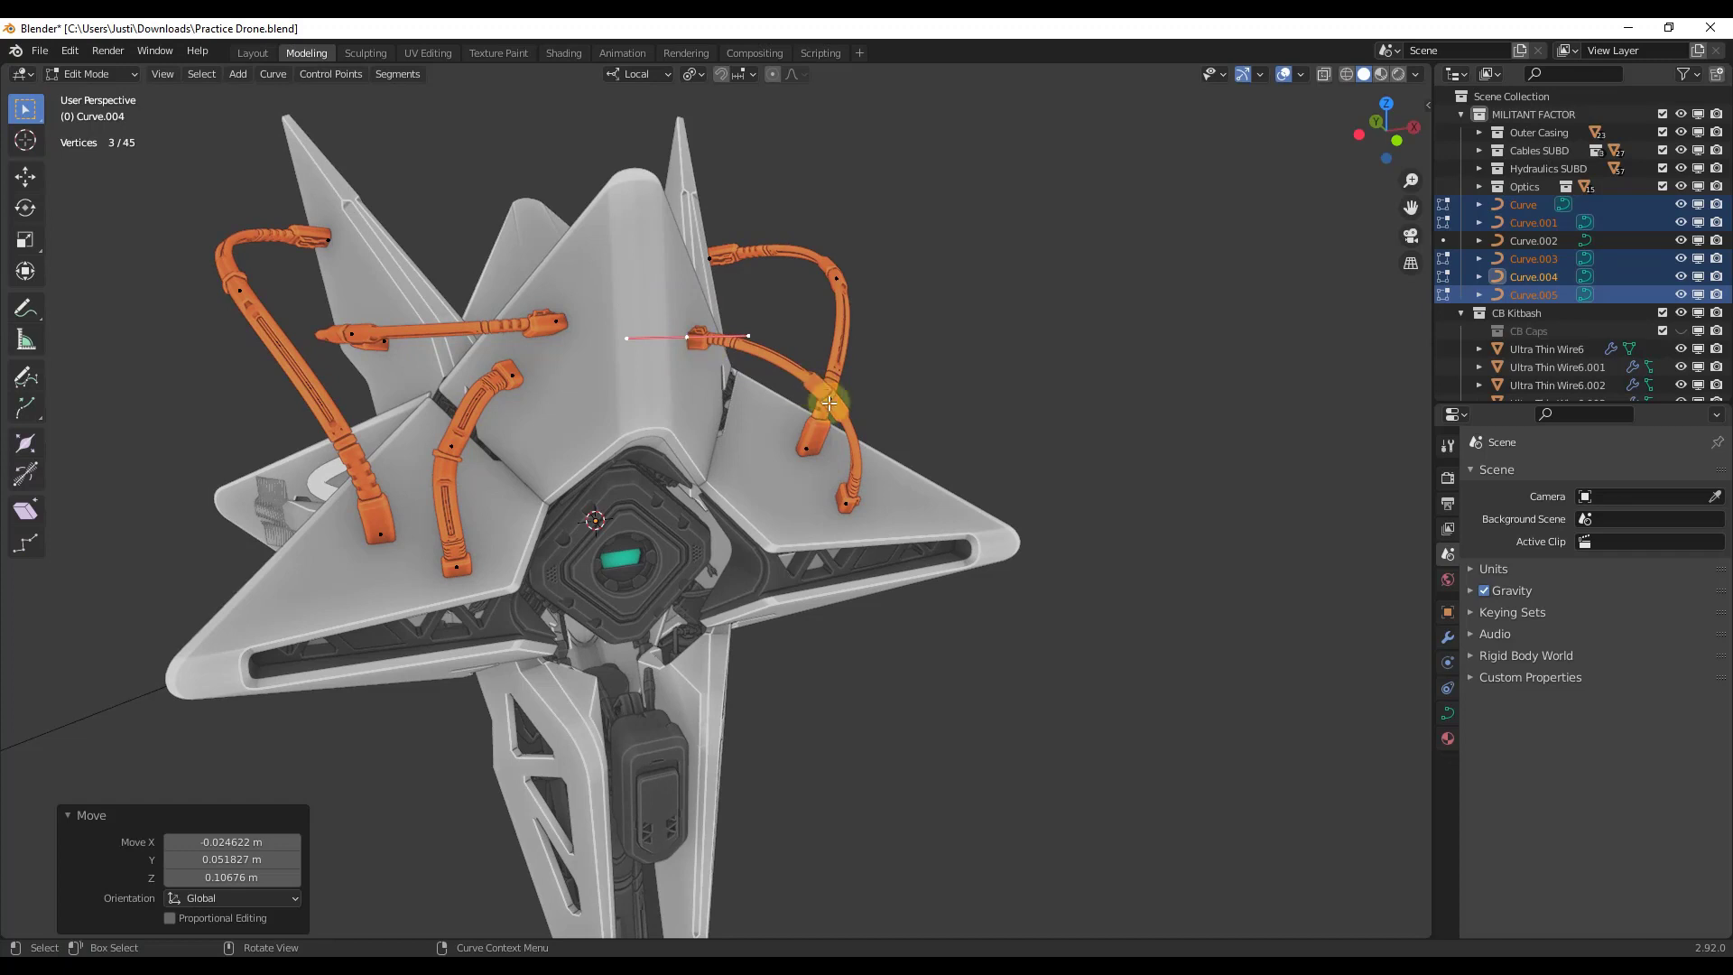
pyautogui.moveTo(829, 404); pyautogui.dragTo(811, 363)
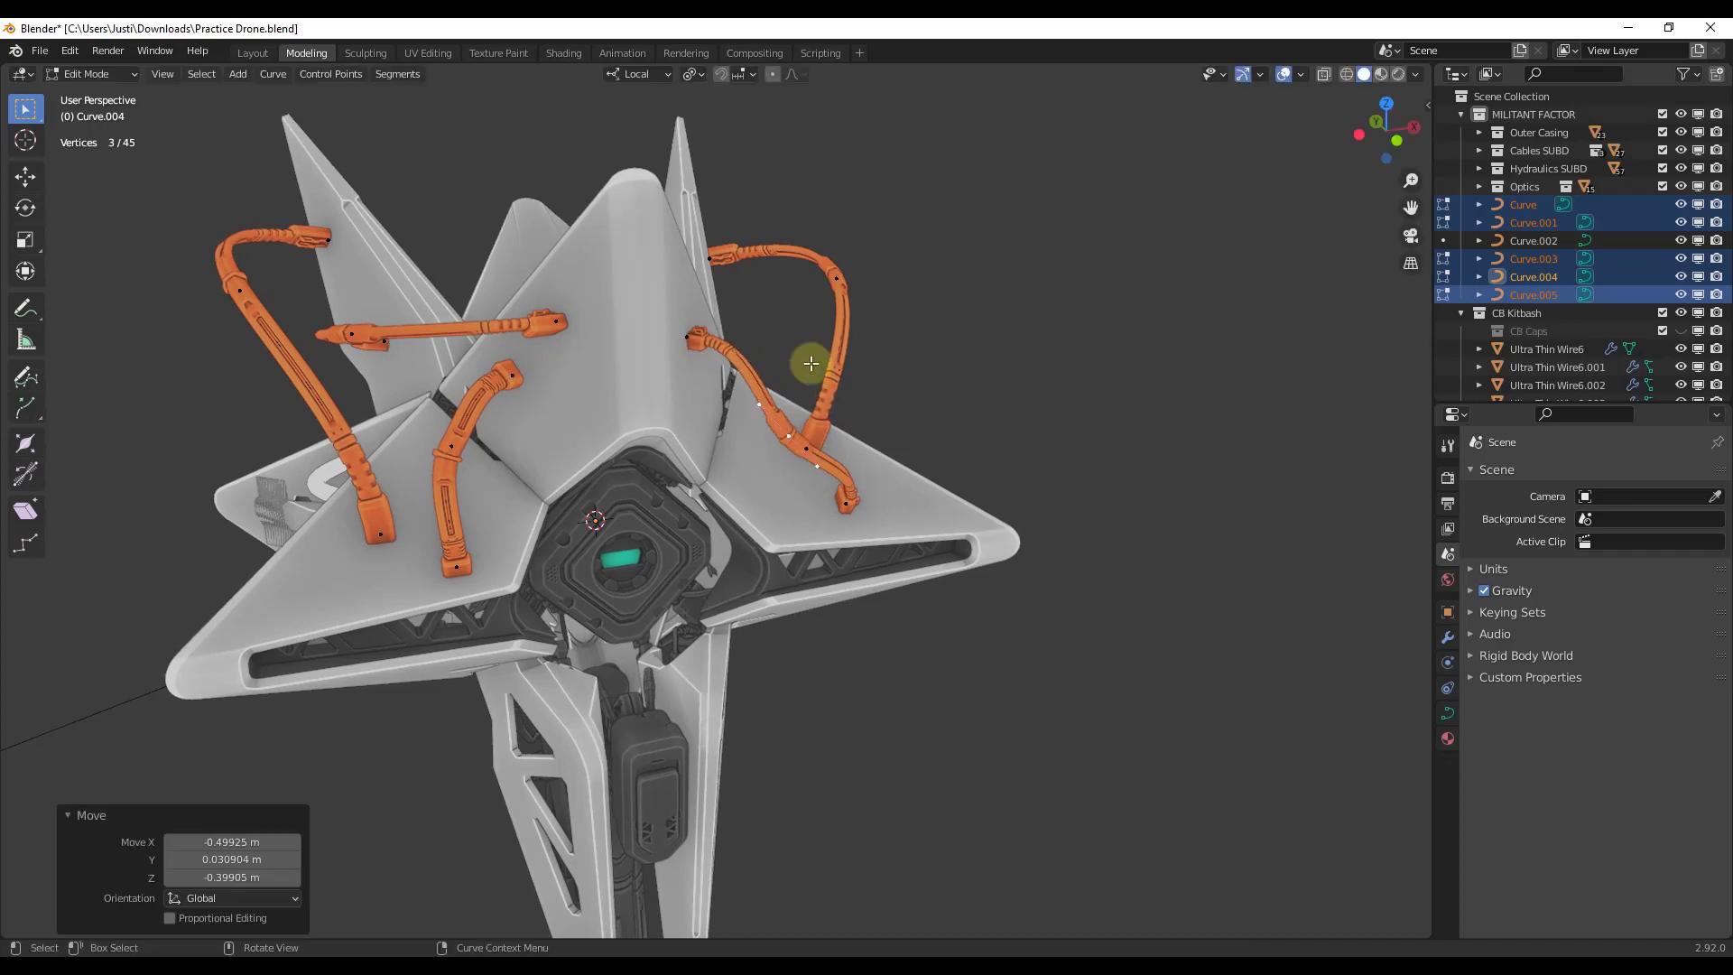
pyautogui.moveTo(834, 277); pyautogui.dragTo(817, 311)
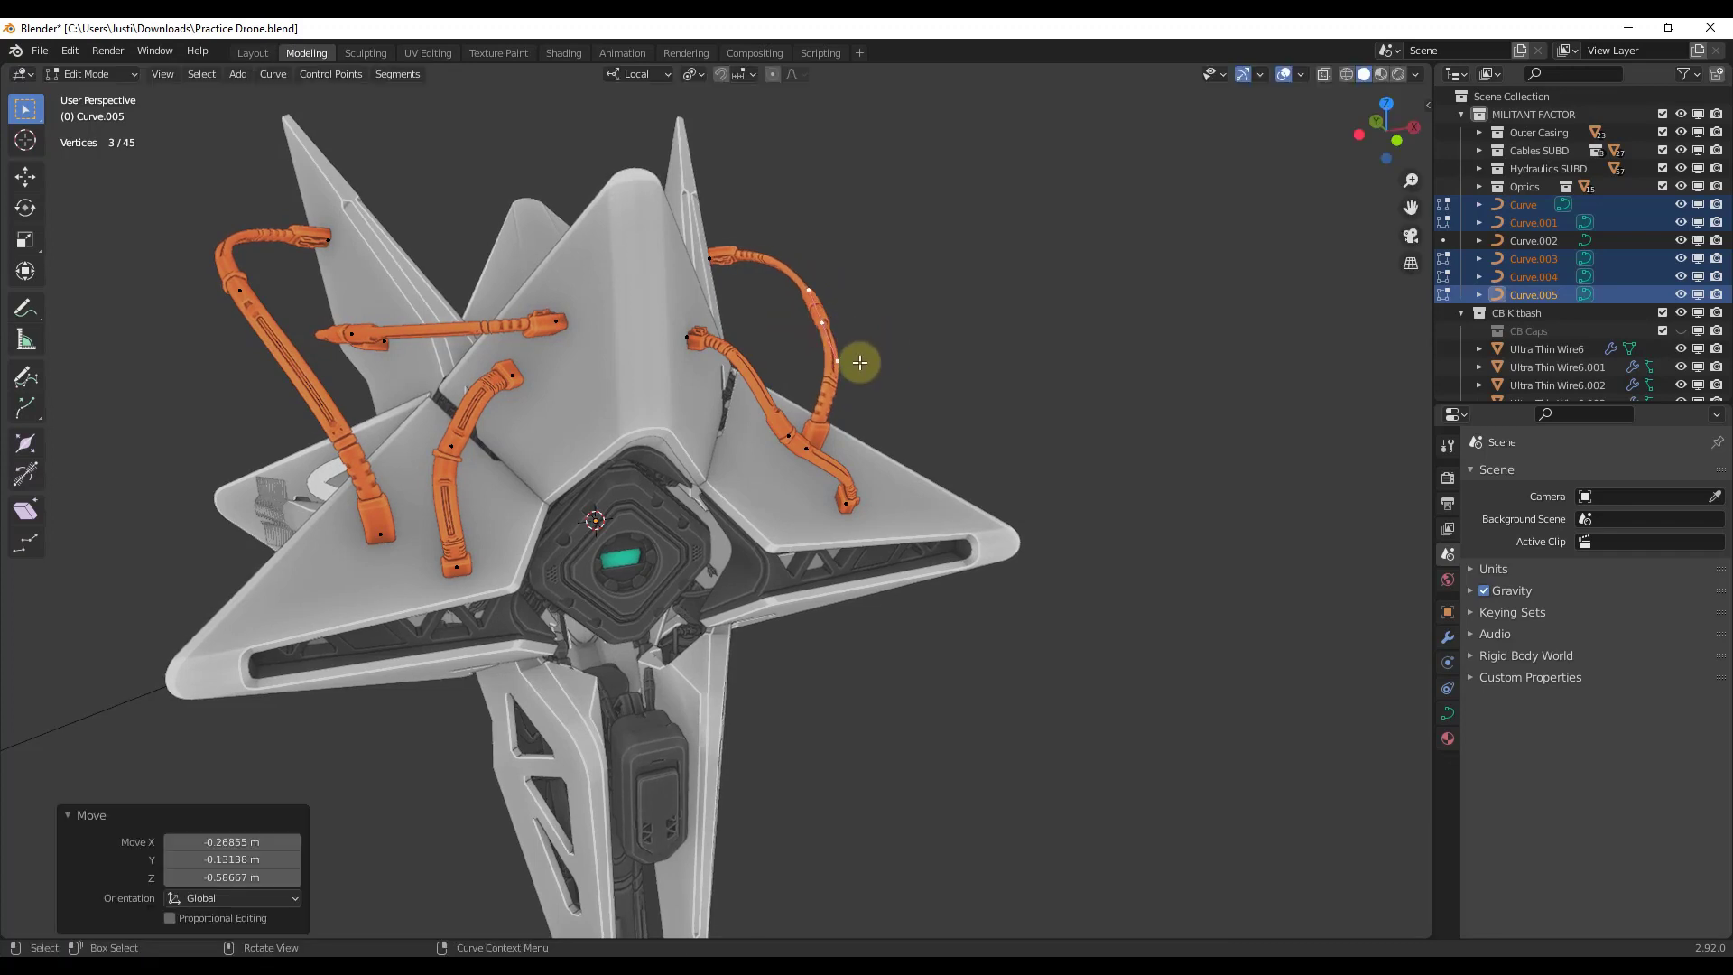
pyautogui.press('Tab')
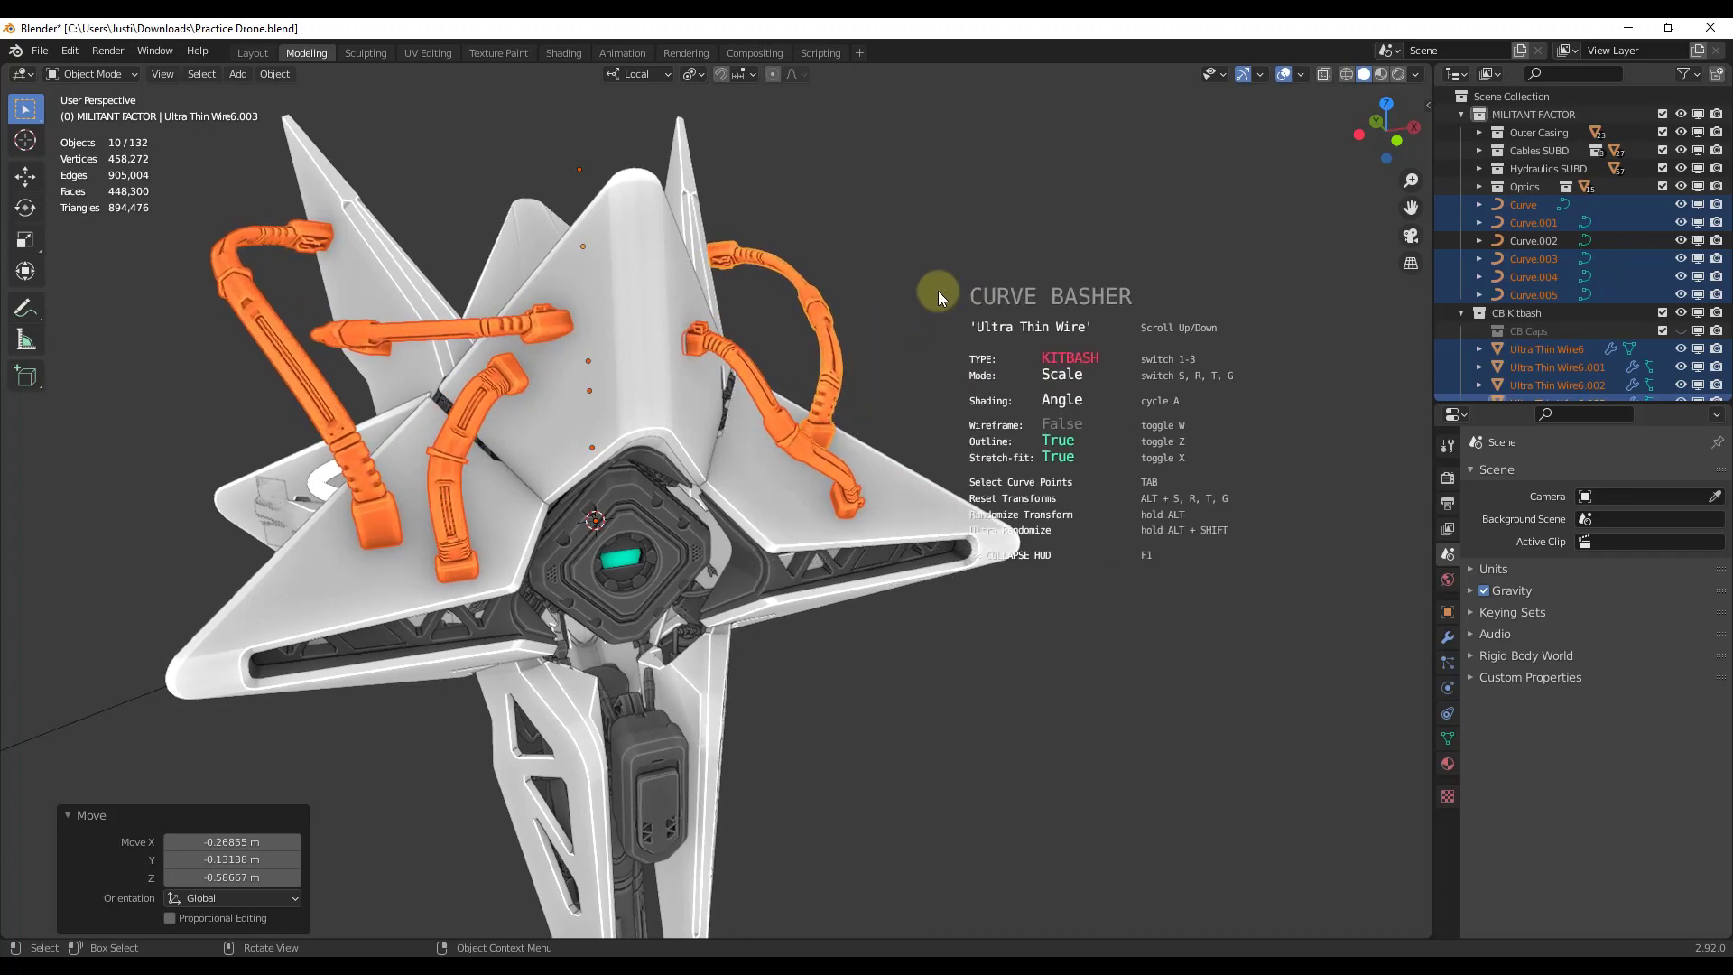
# Try Curve Basher's Rotate, Twist and Slide modes on the Ultra Thin Wire cables
pyautogui.press('r')
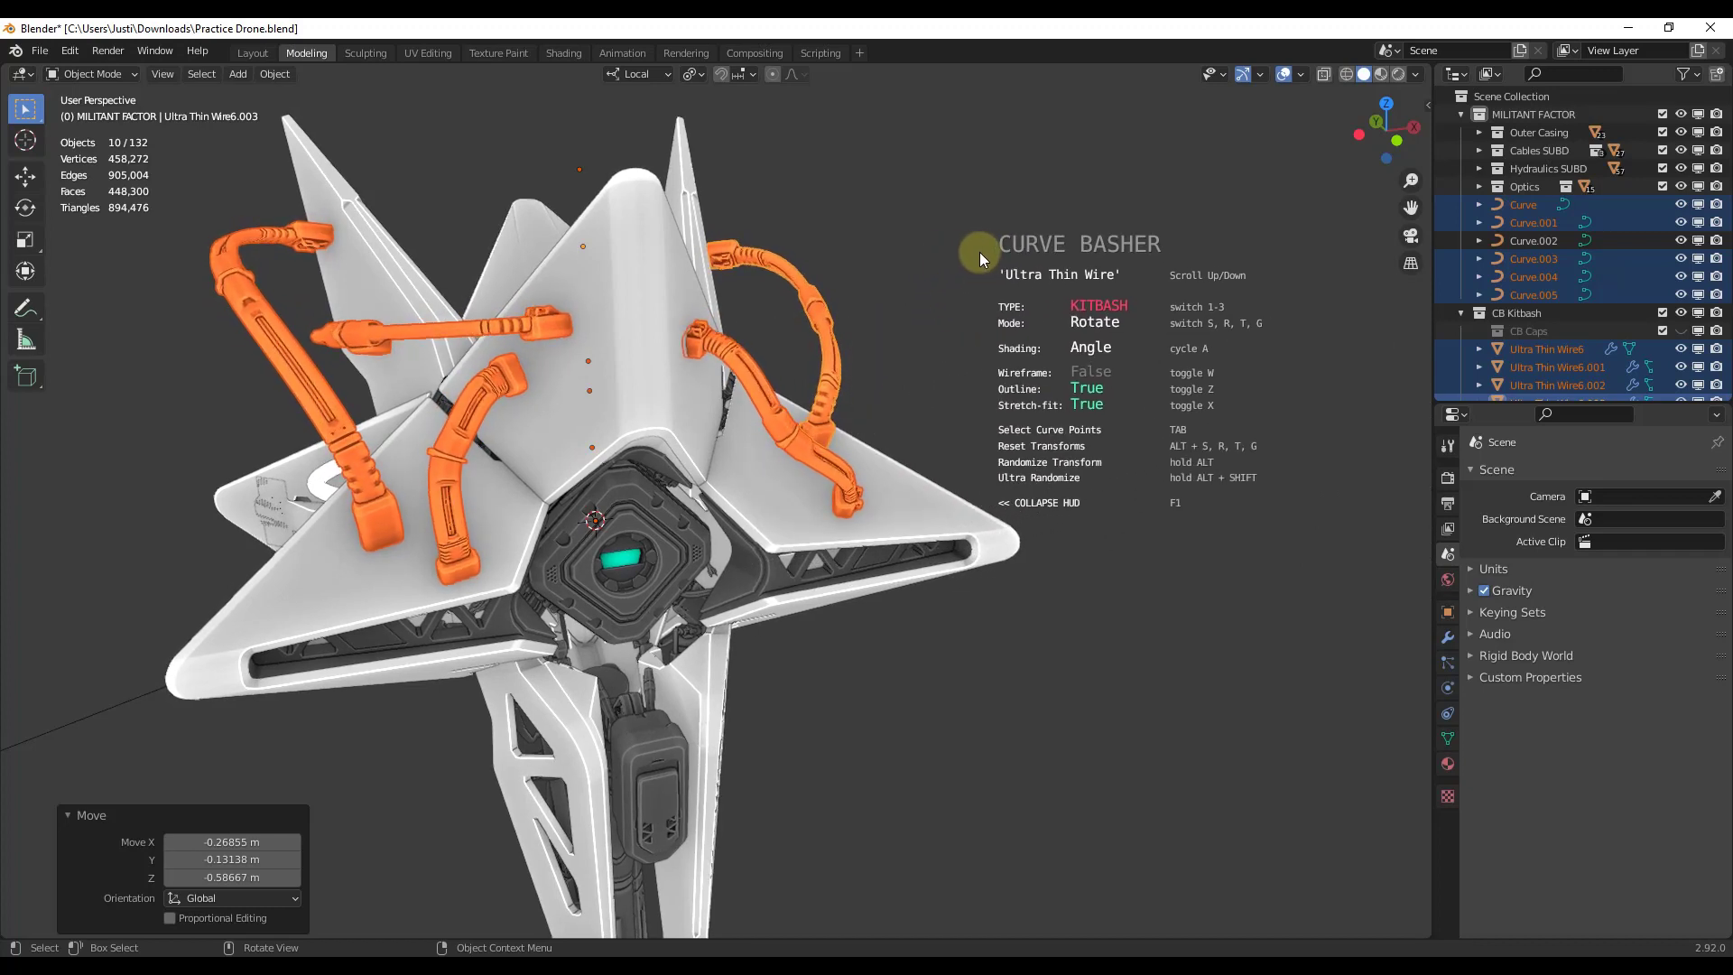
pyautogui.press('t')
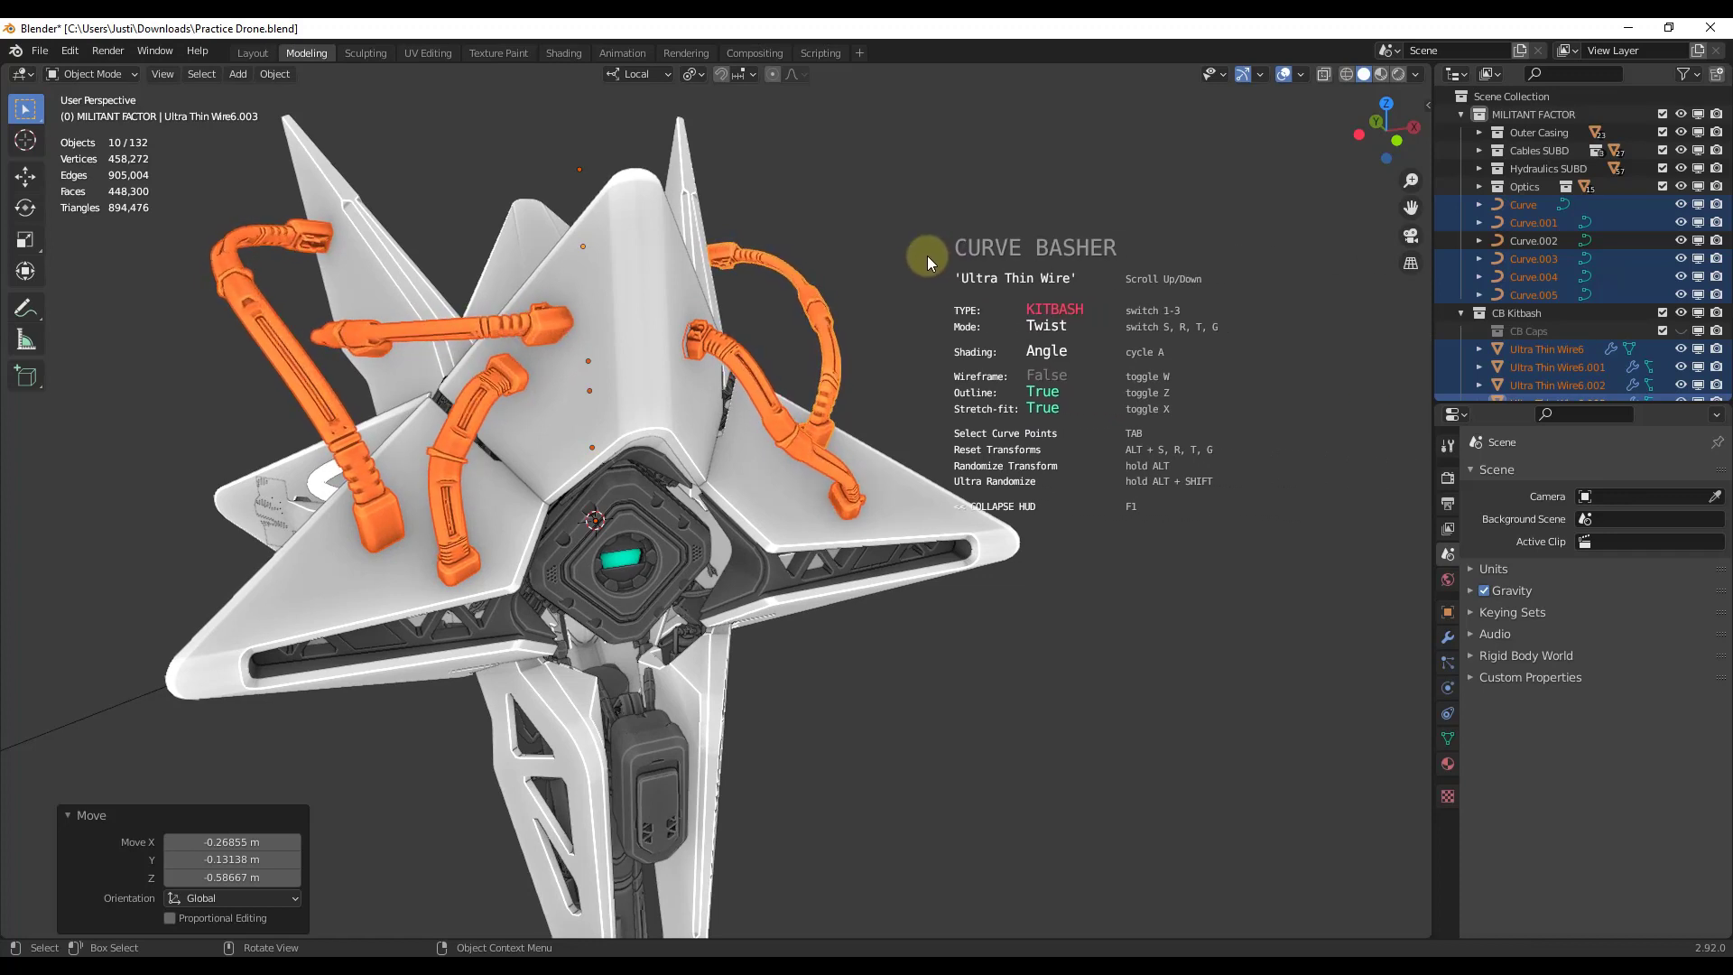
pyautogui.press('g')
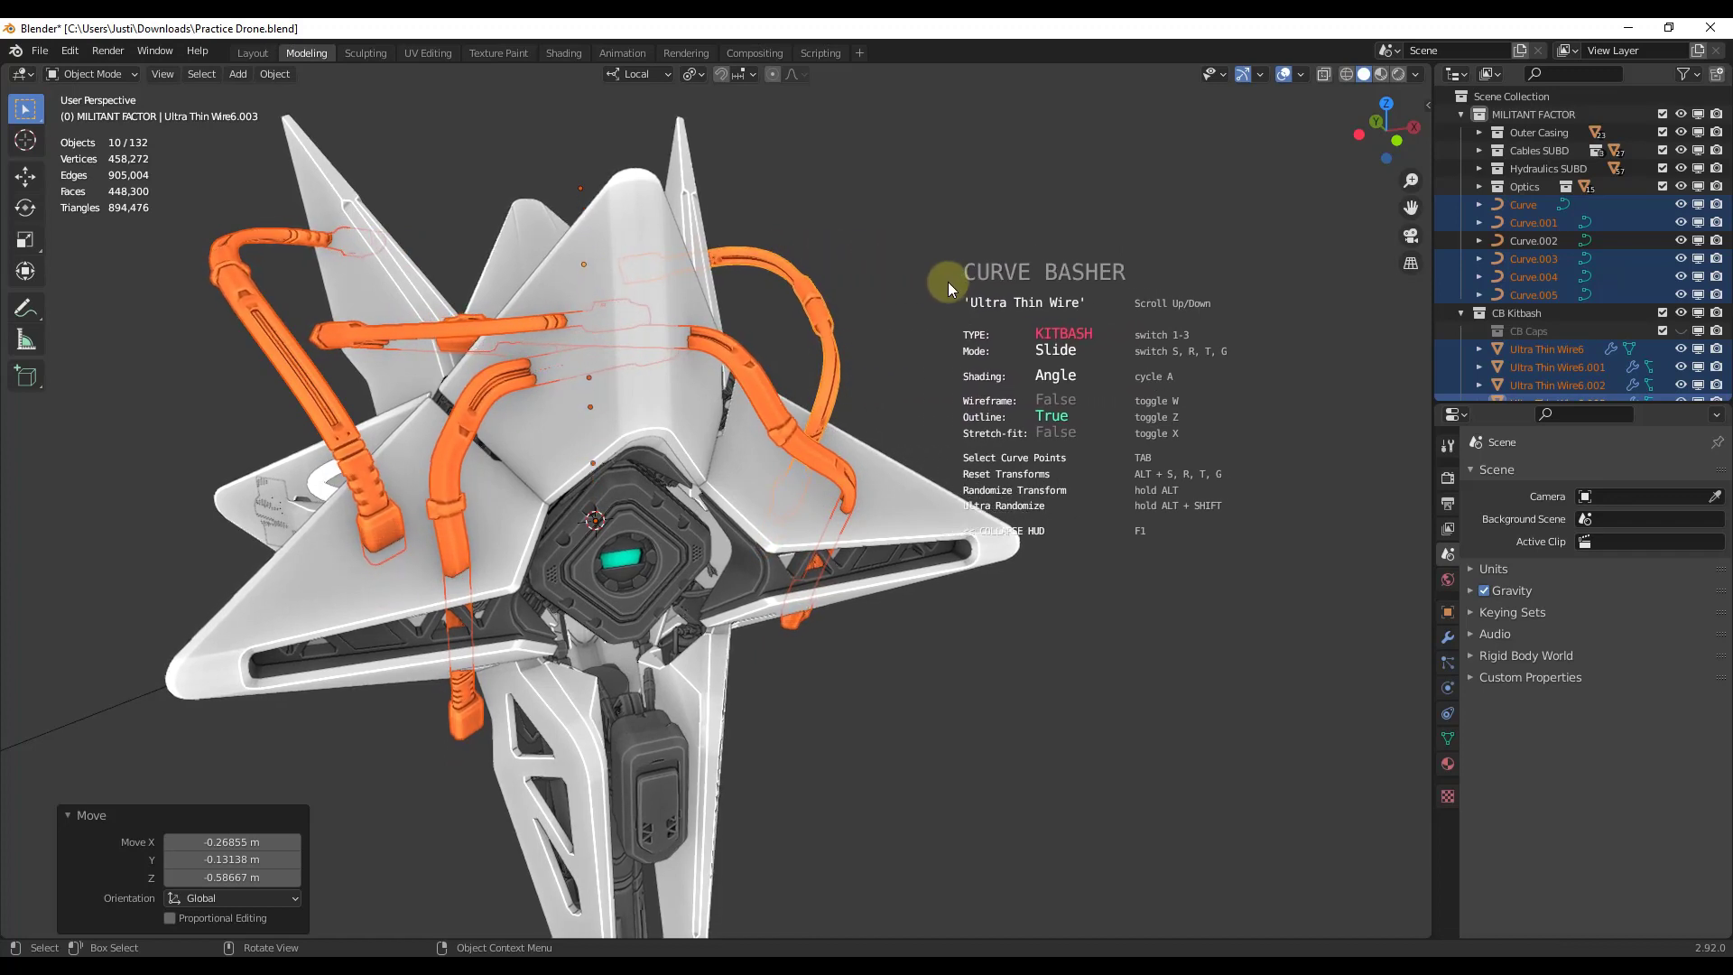
# Use the Array preset Flat Cover with Stretch-fit on, adjust rotation, randomize the scale across the cables and apply the result
pyautogui.scroll(-1, 973, 290)
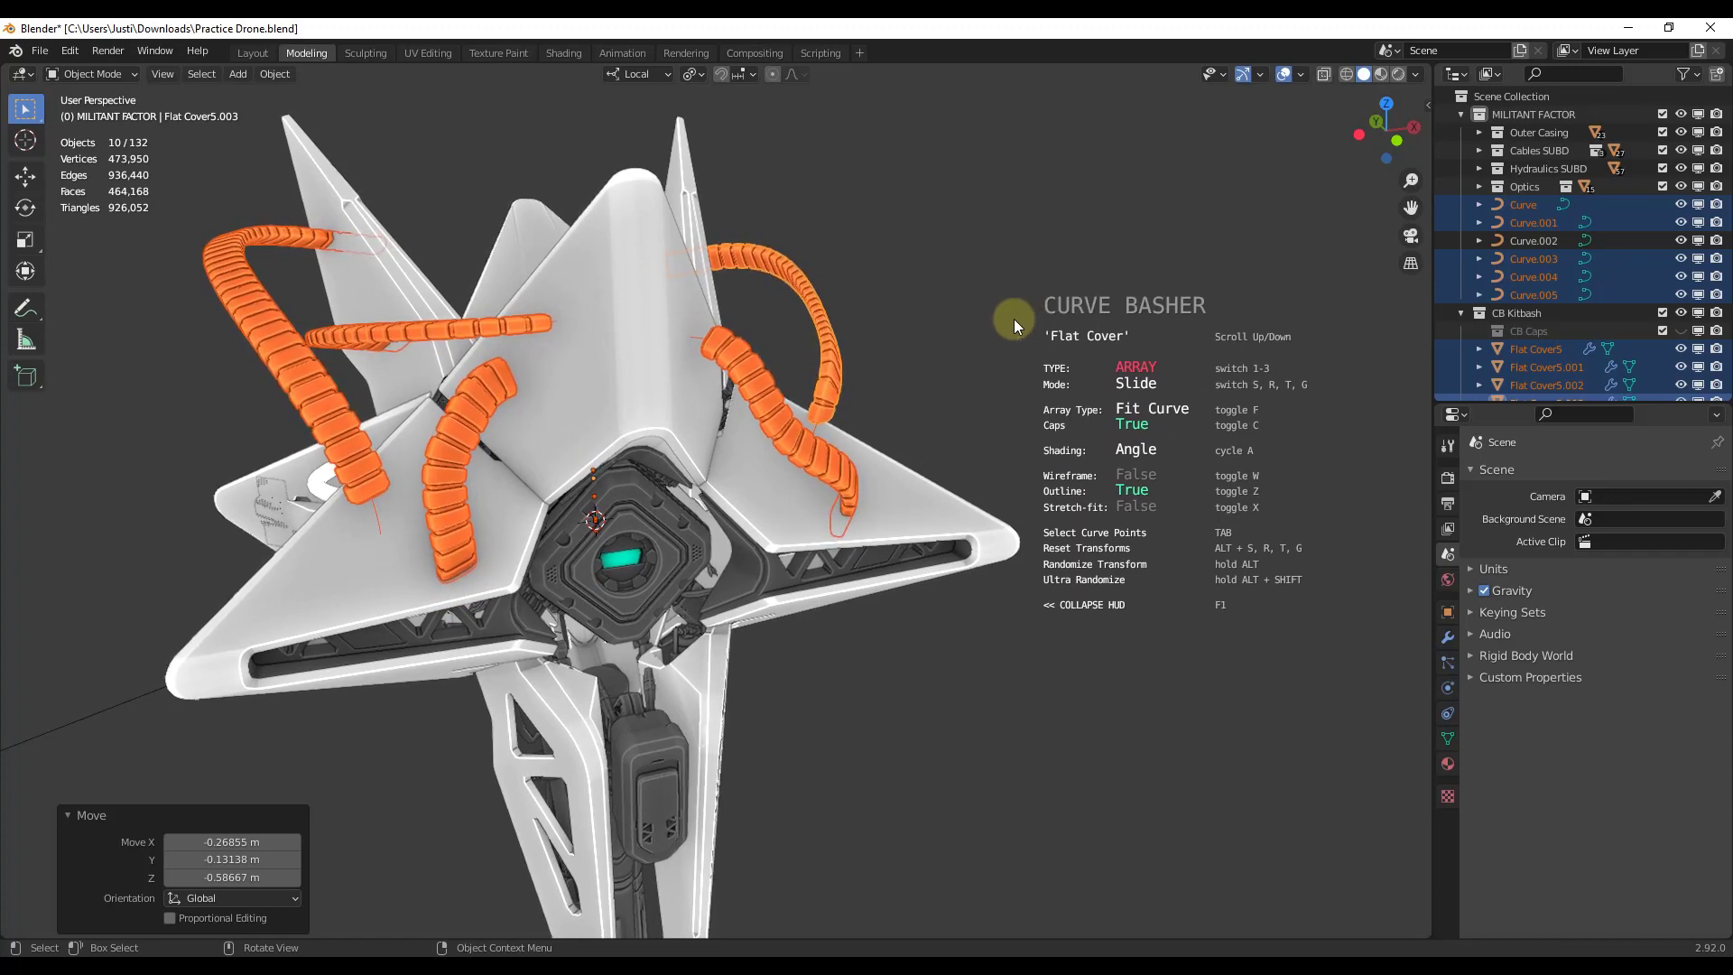
pyautogui.press('r')
pyautogui.press('x')
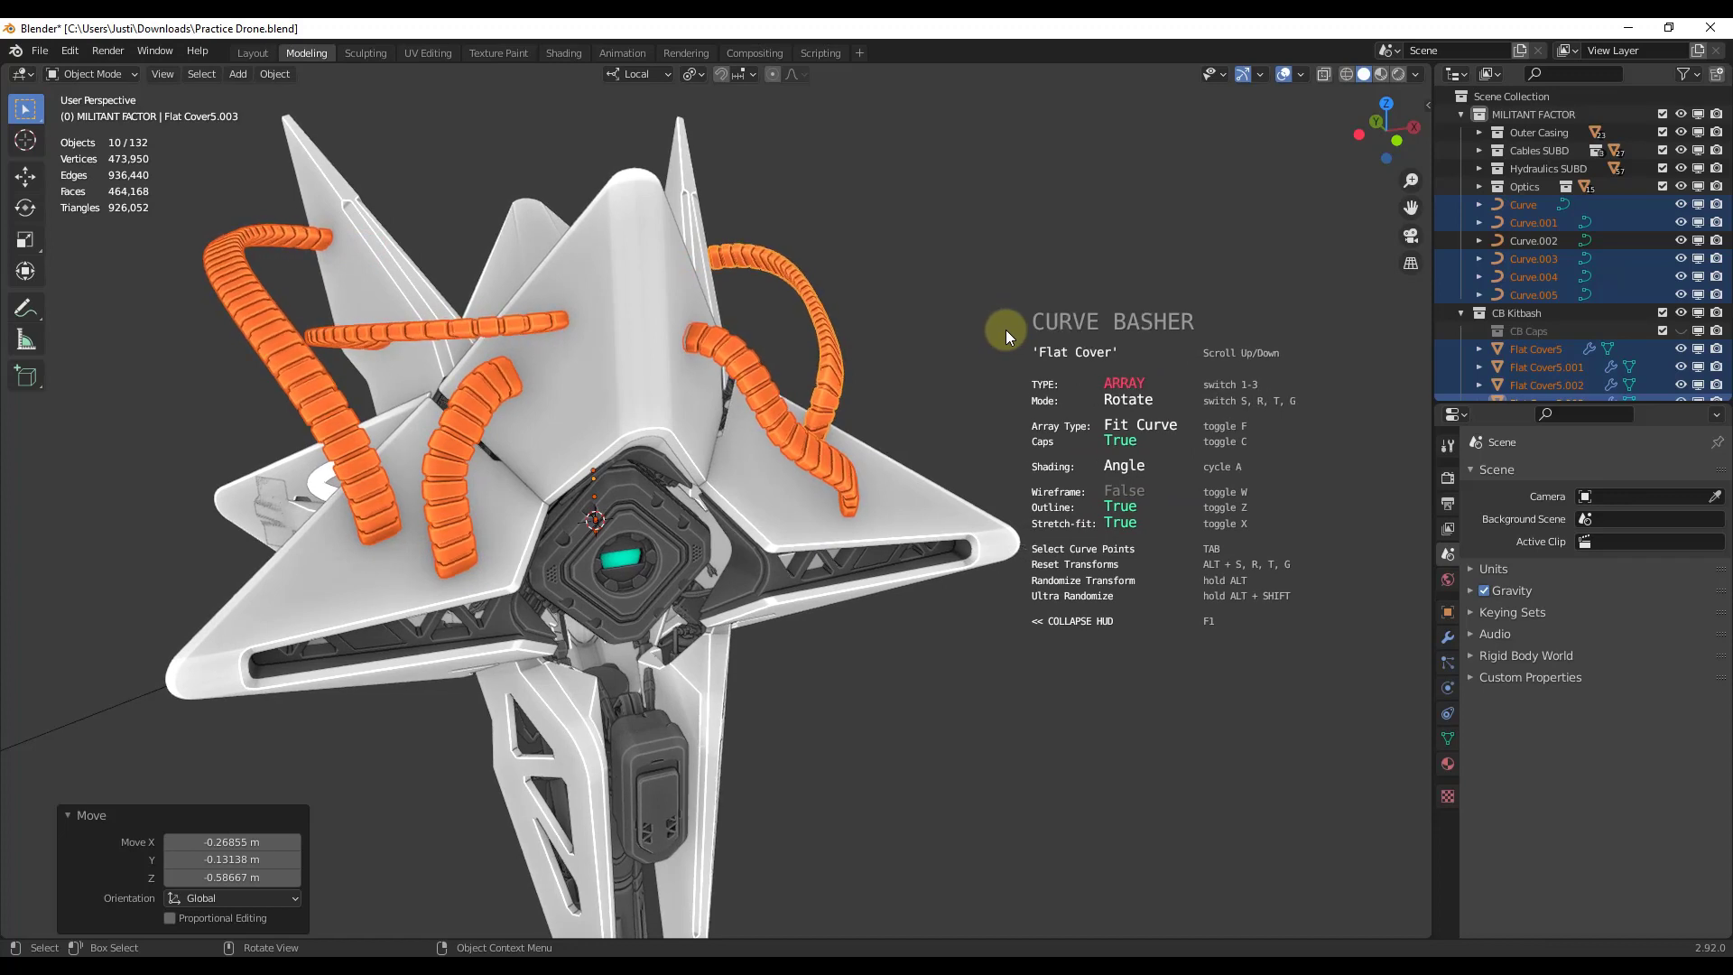
pyautogui.press('alt')
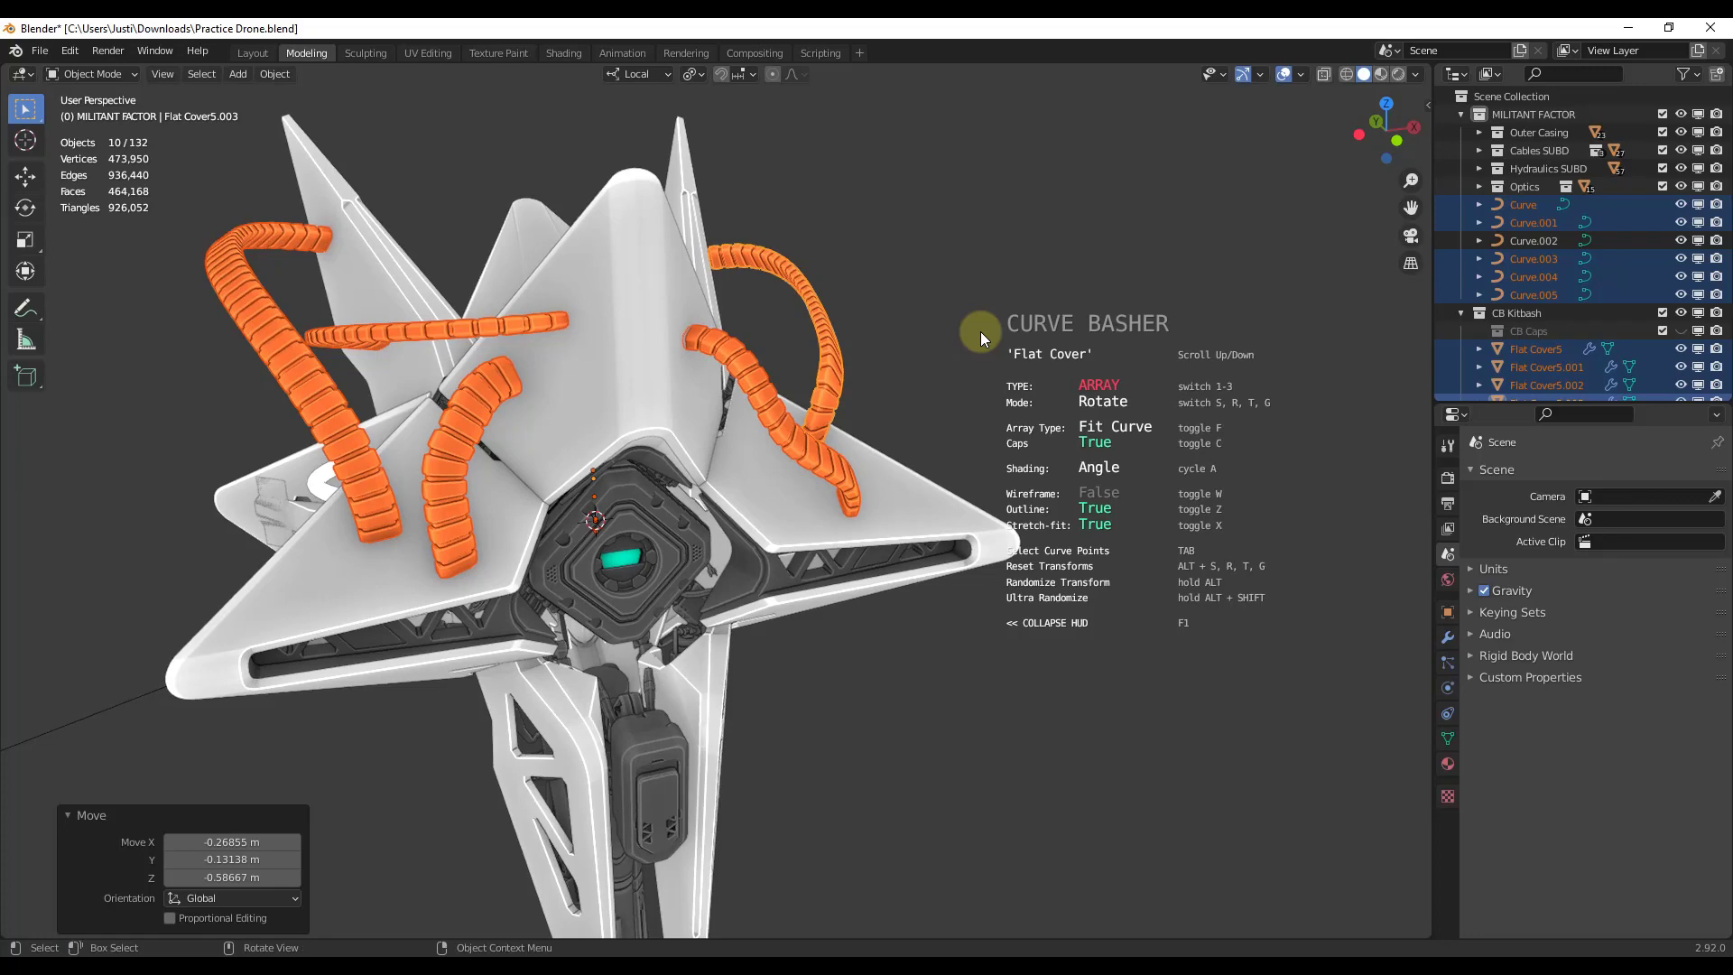
pyautogui.press('s')
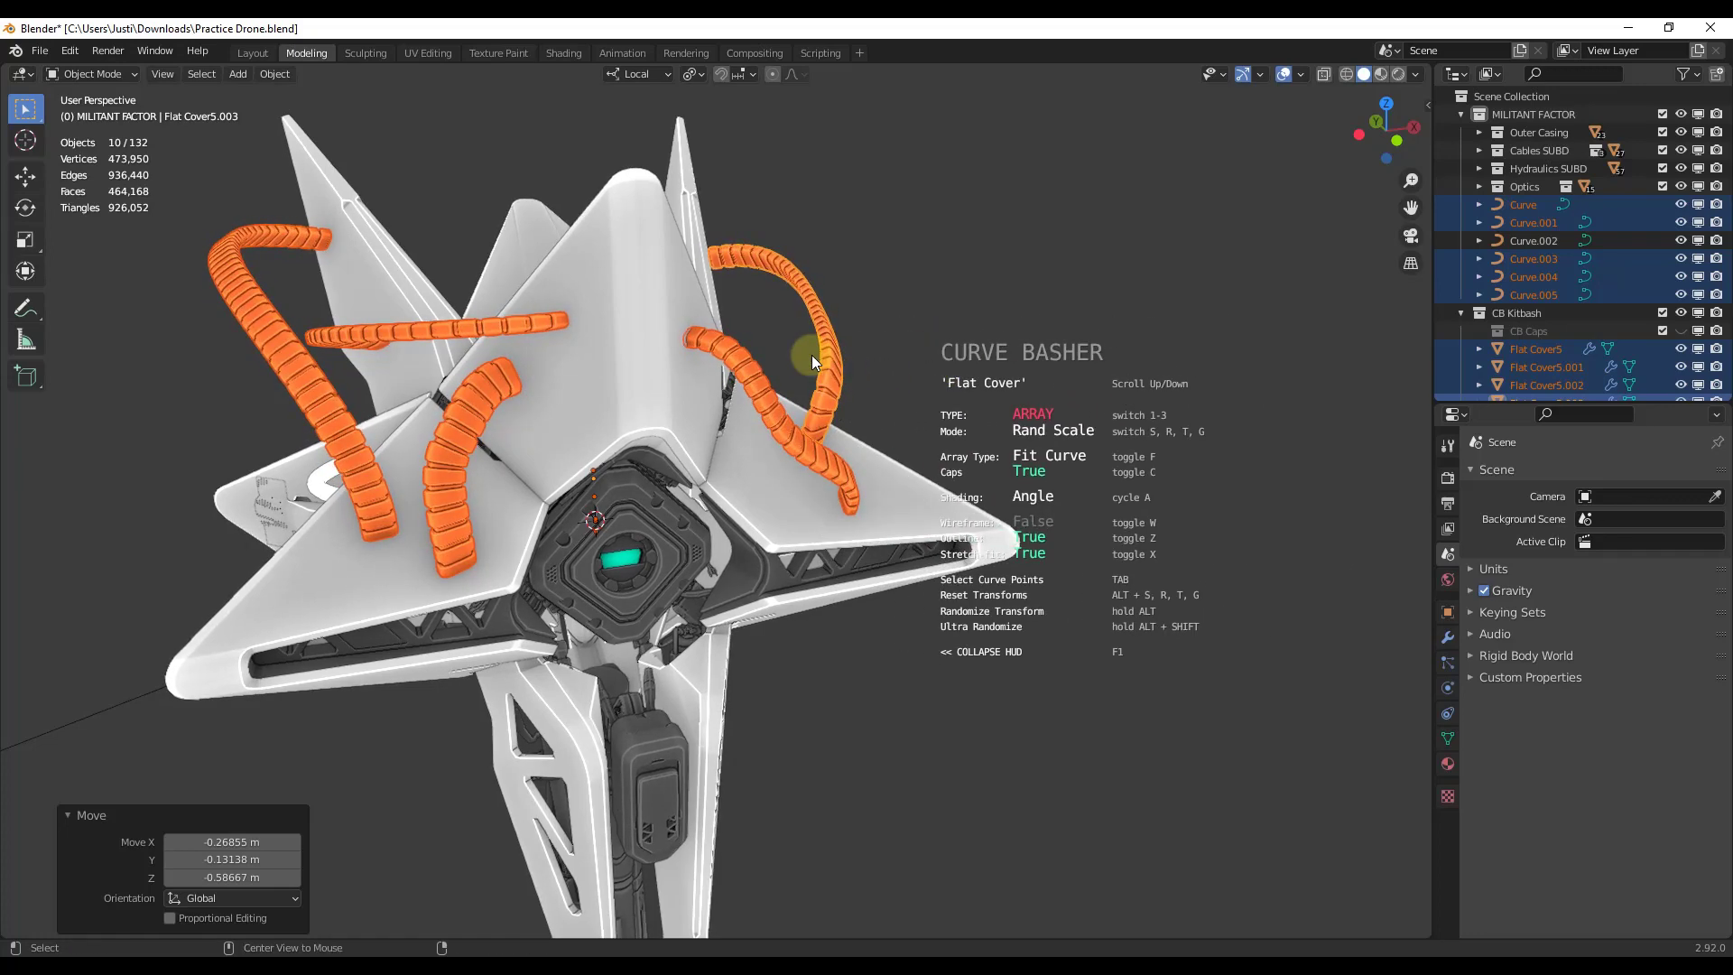
pyautogui.click(968, 350)
# In front view, add a cube, move it about 9.9 m along X and 4.2 m down, and scale it to about 0.53
pyautogui.scroll(-4, 968, 349)
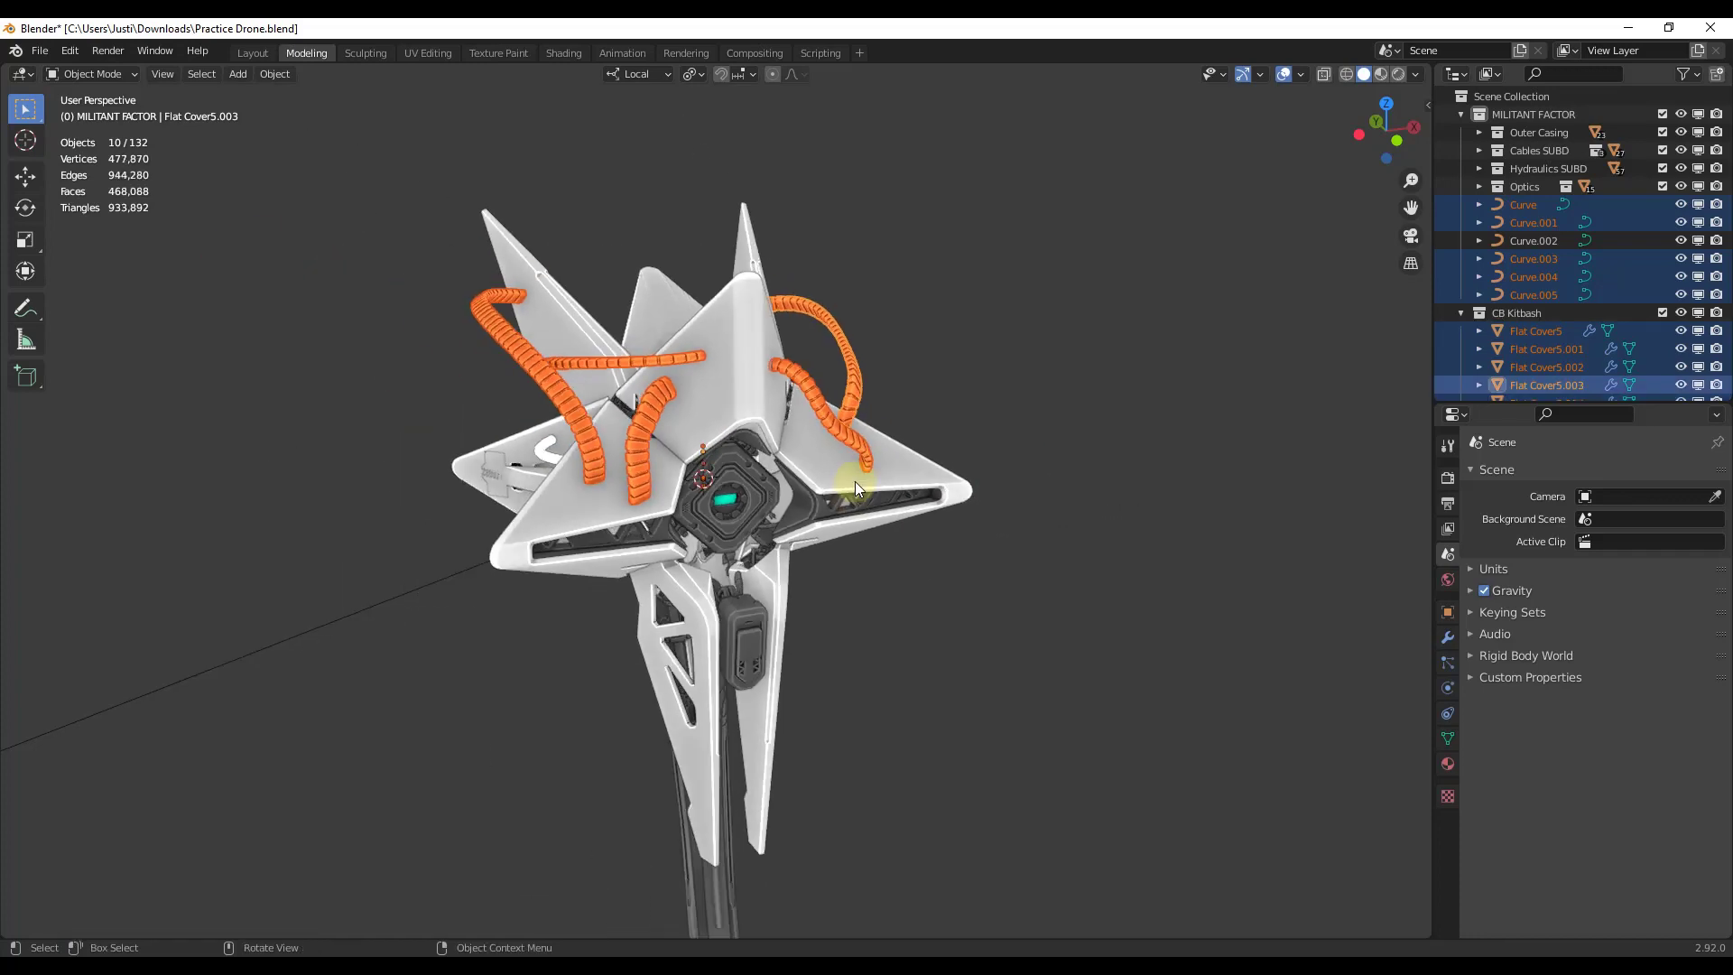
pyautogui.moveTo(854, 480); pyautogui.dragTo(745, 518, button='middle')
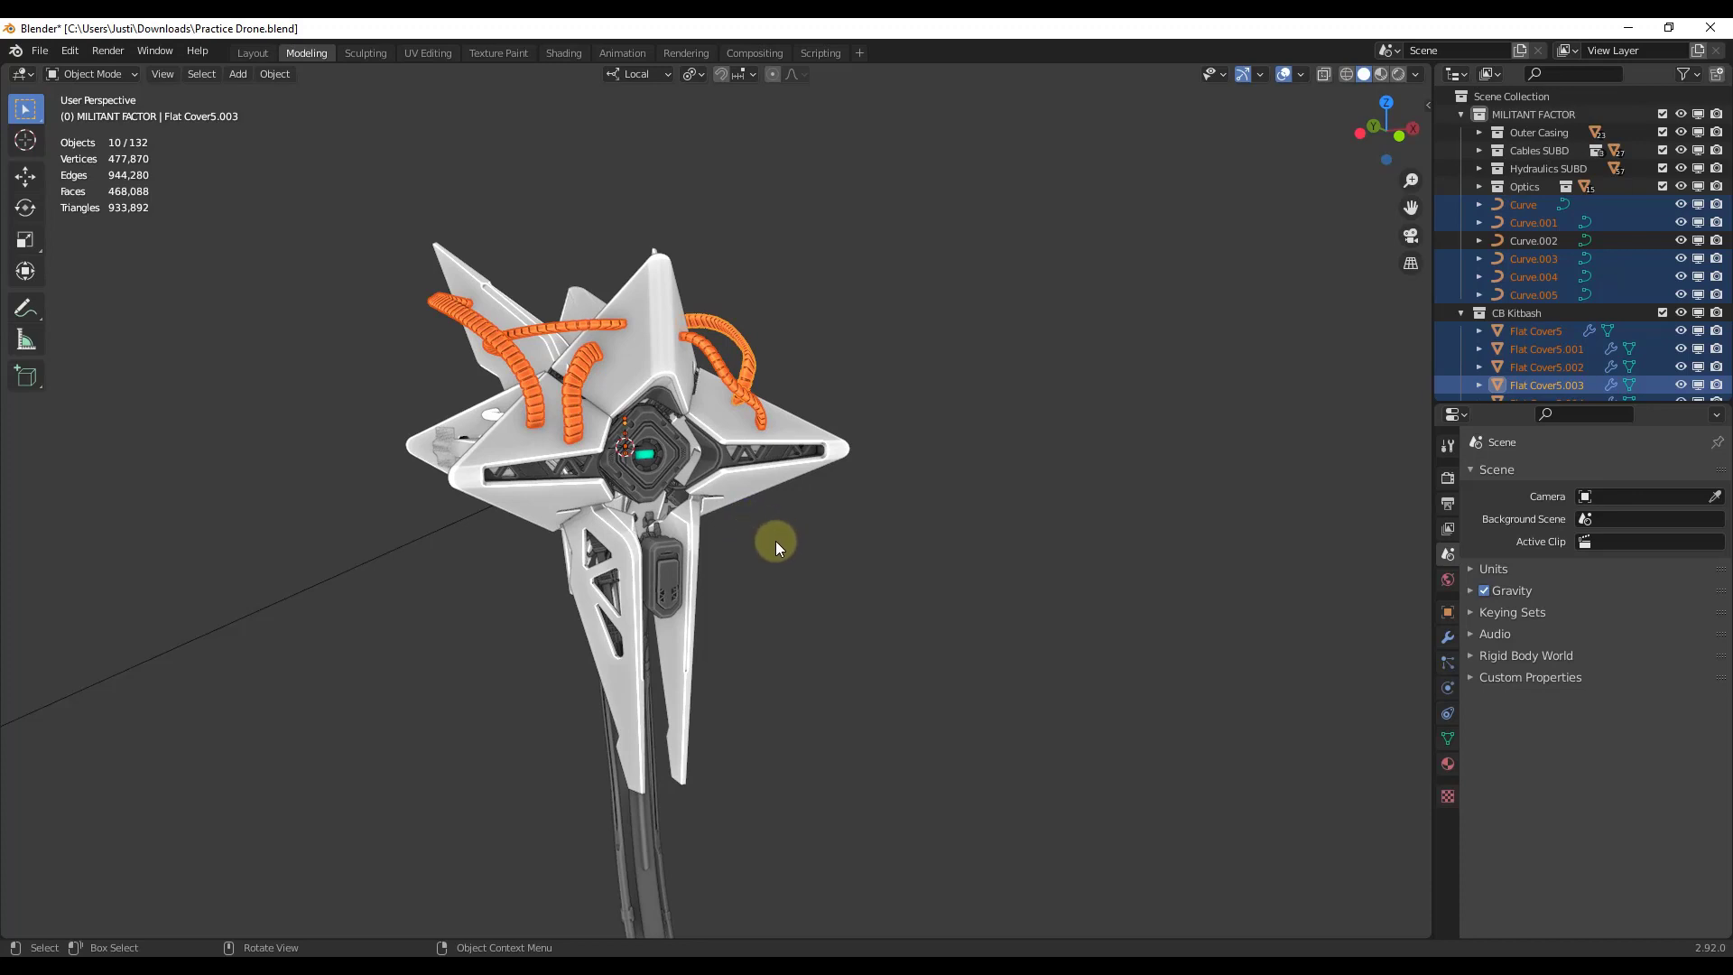
pyautogui.click(1397, 134)
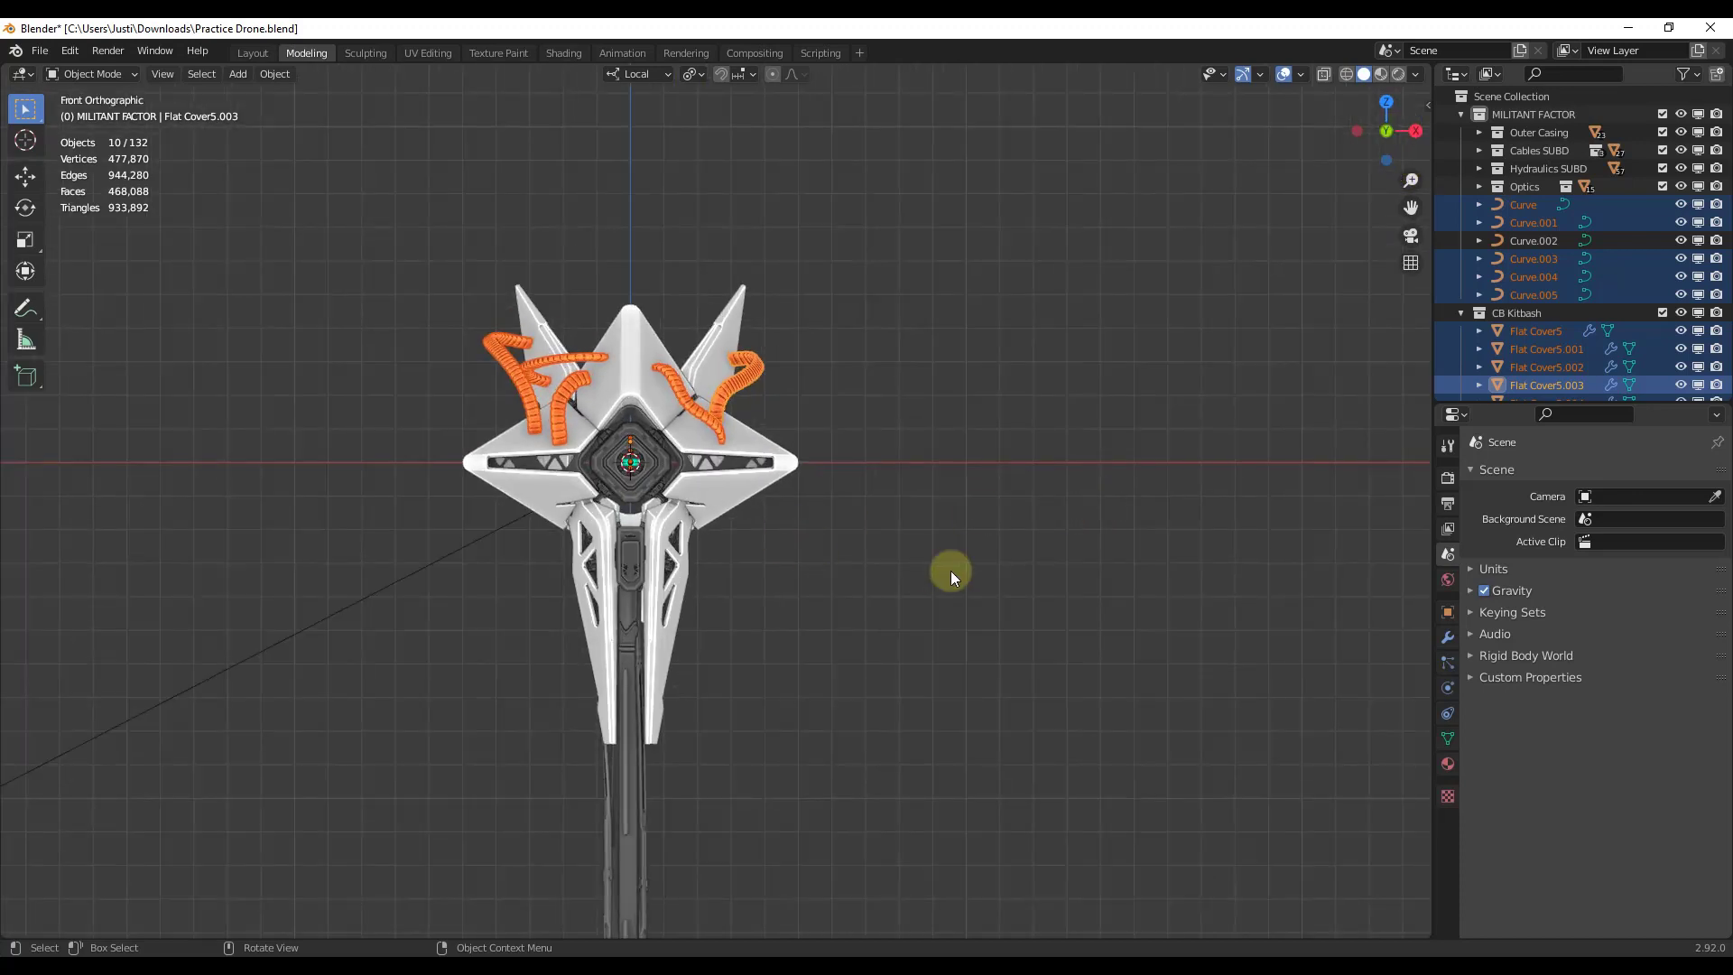
pyautogui.scroll(1, 957, 556)
pyautogui.scroll(-1, 740, 530)
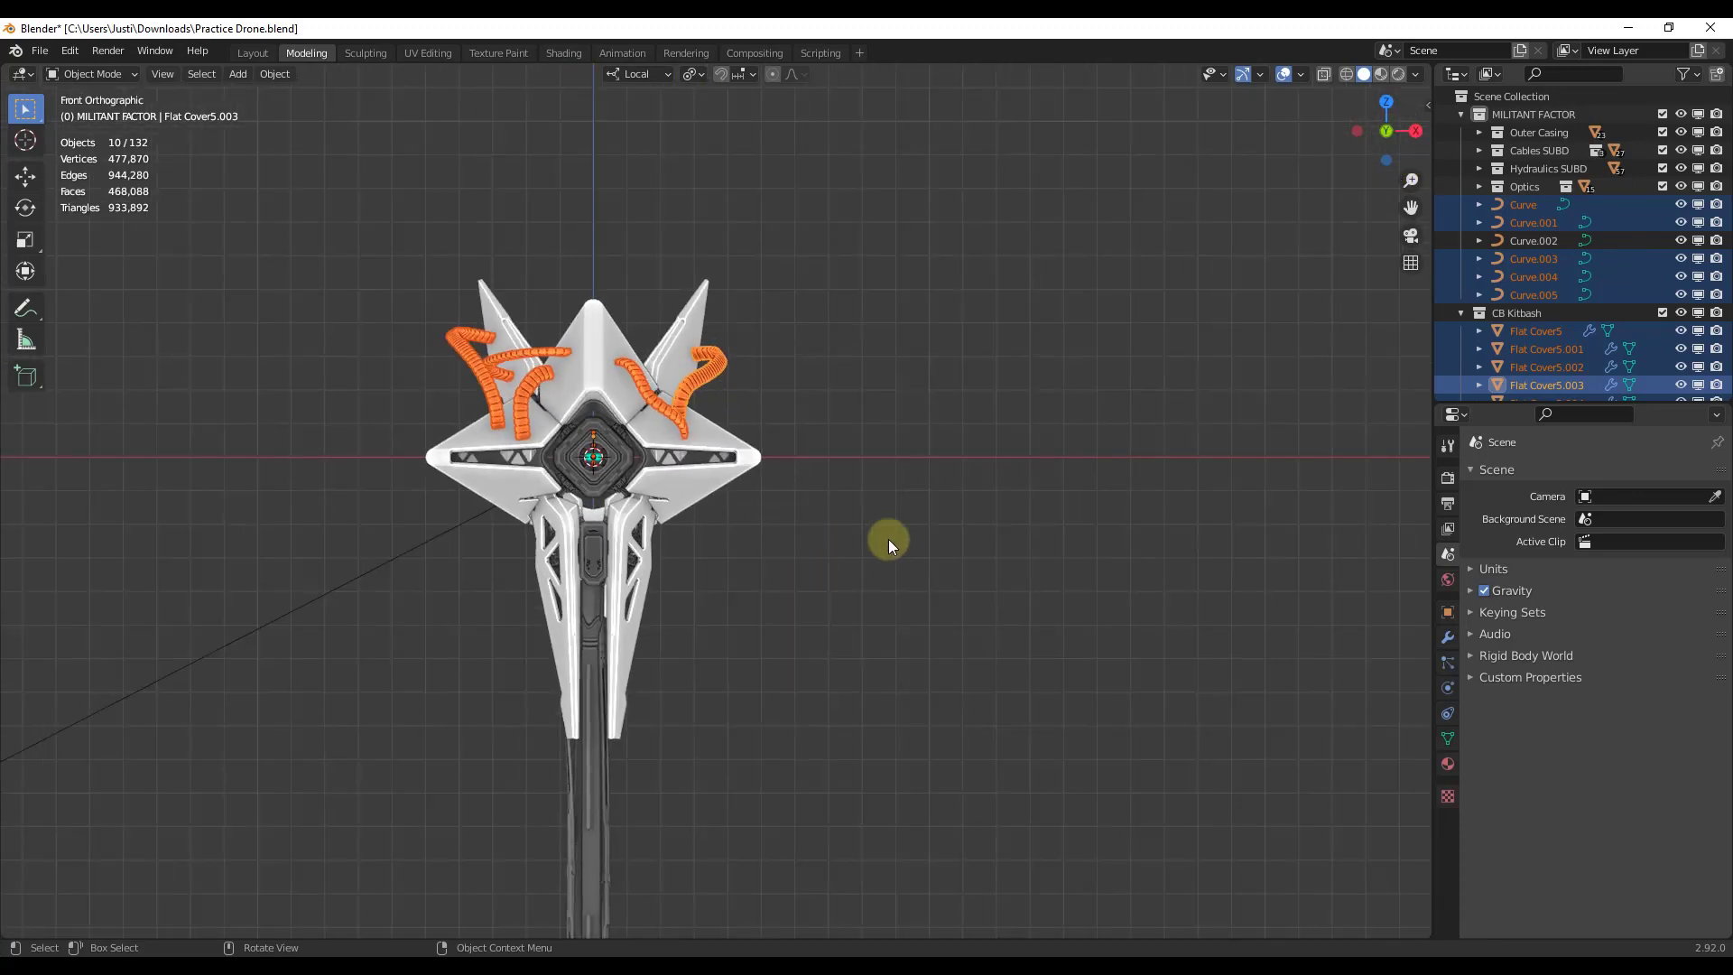
pyautogui.hotkey('shift', 'a')
pyautogui.moveTo(888, 539)
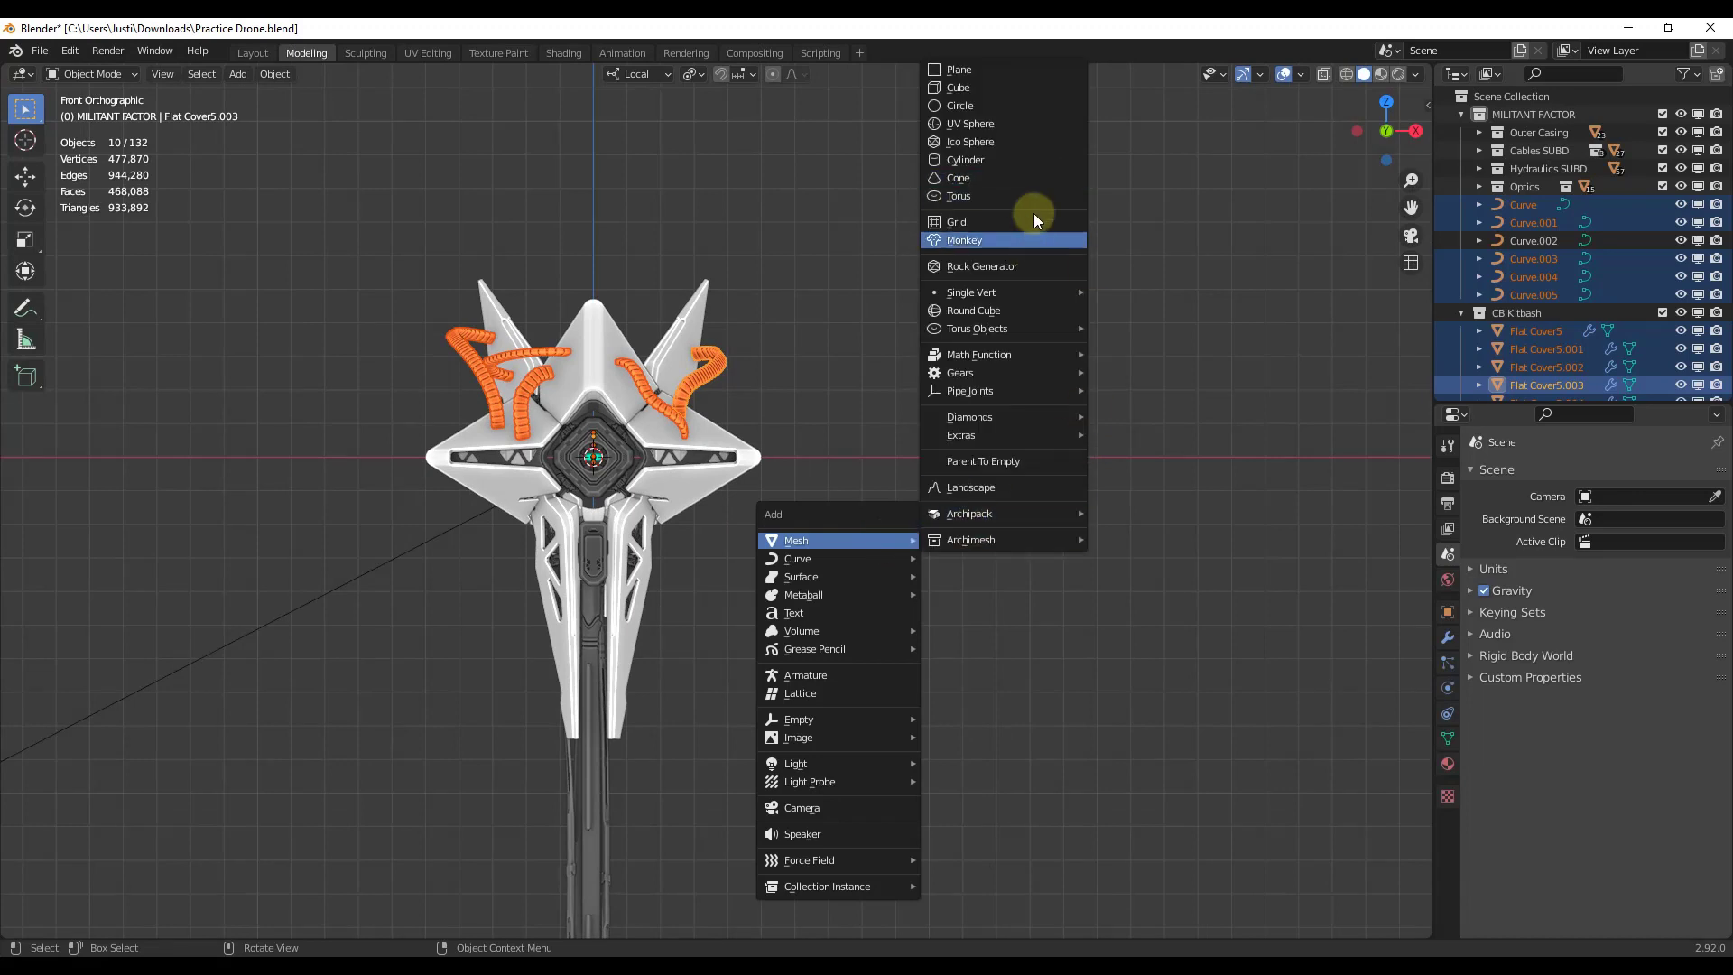
pyautogui.click(982, 87)
pyautogui.press('g')
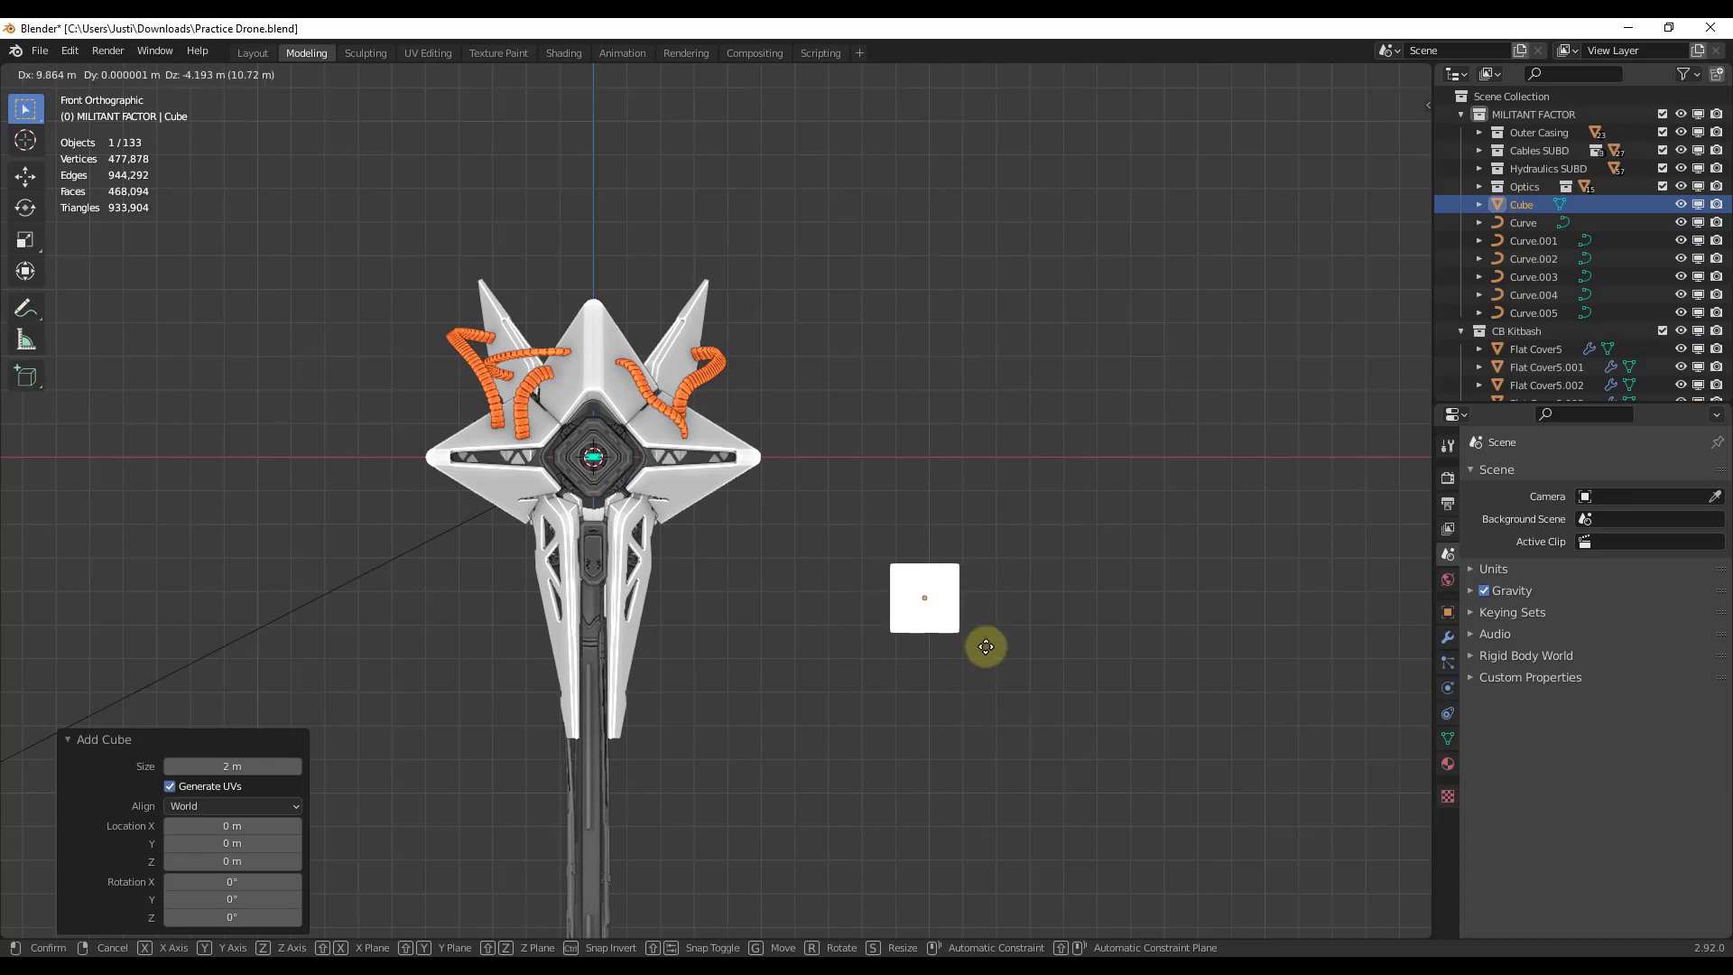
pyautogui.click(985, 646)
pyautogui.press('s')
pyautogui.click(968, 622)
pyautogui.scroll(4, 997, 615)
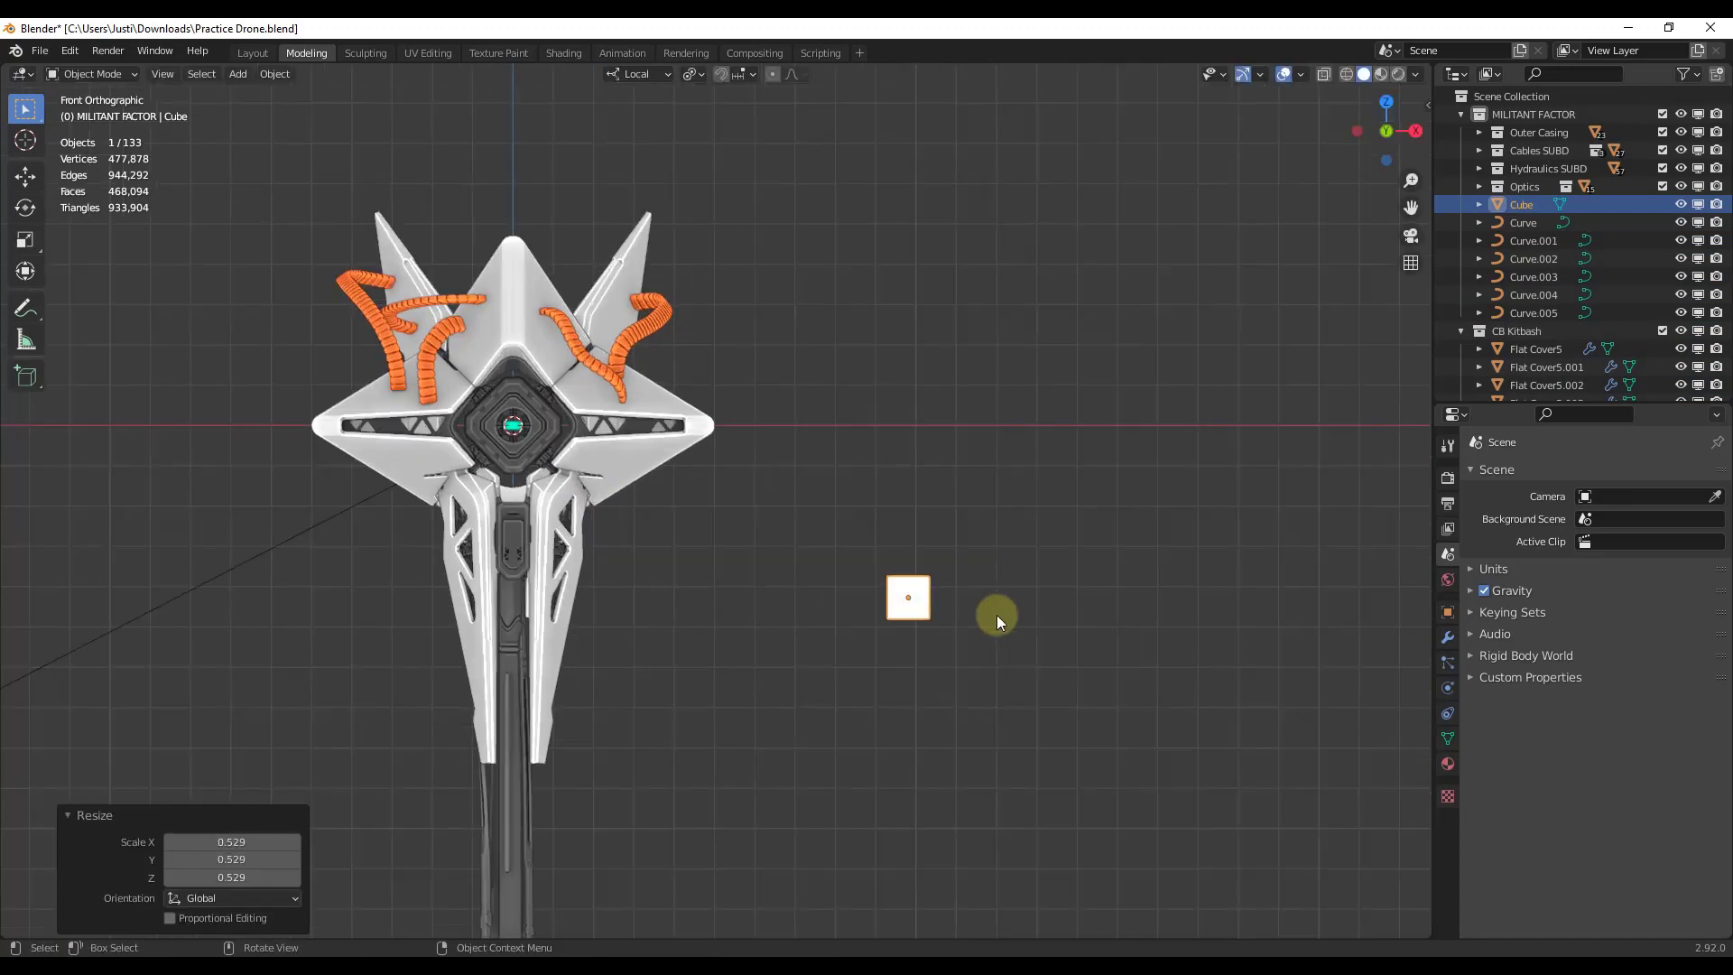
# Duplicate the cube three times in a zigzag, offsetting each copy about 4.5 to 7 m along X and alternately 3 to 4 m up or down
pyautogui.hotkey('shift', 'd')
pyautogui.click(932, 433)
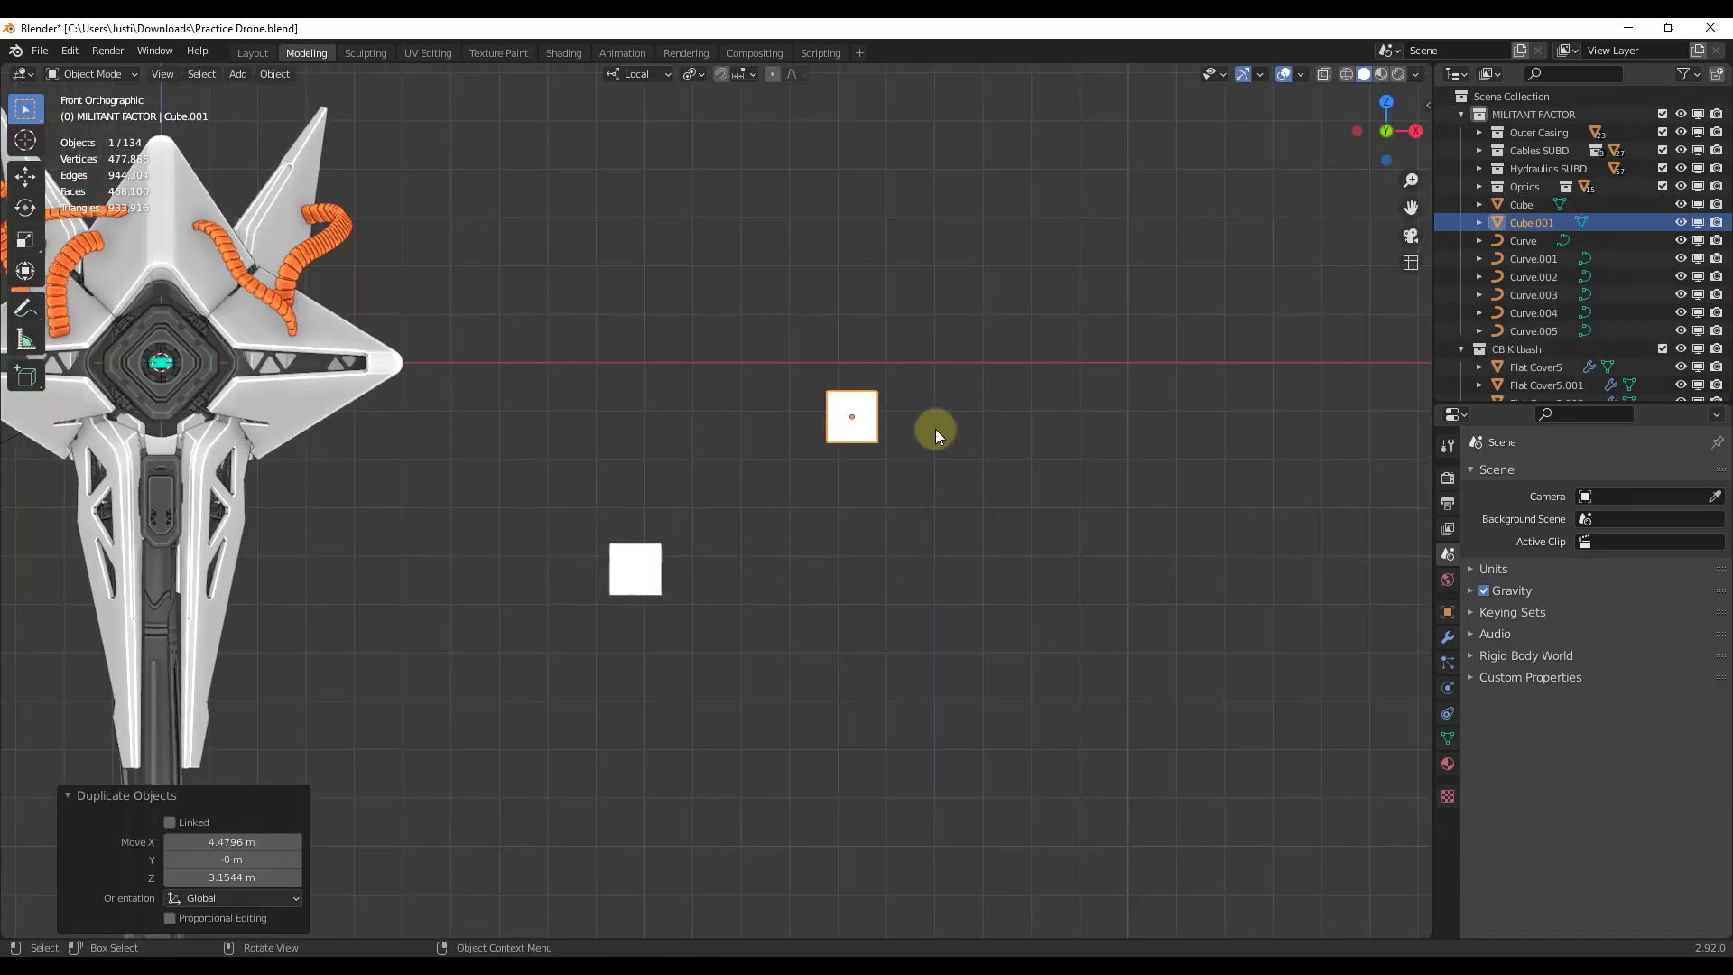
pyautogui.hotkey('shift', 'd')
pyautogui.click(1291, 605)
pyautogui.keyDown('shift'); pyautogui.moveTo(947, 595); pyautogui.dragTo(714, 604, button='middle'); pyautogui.keyUp('shift')
pyautogui.hotkey('shift', 'd')
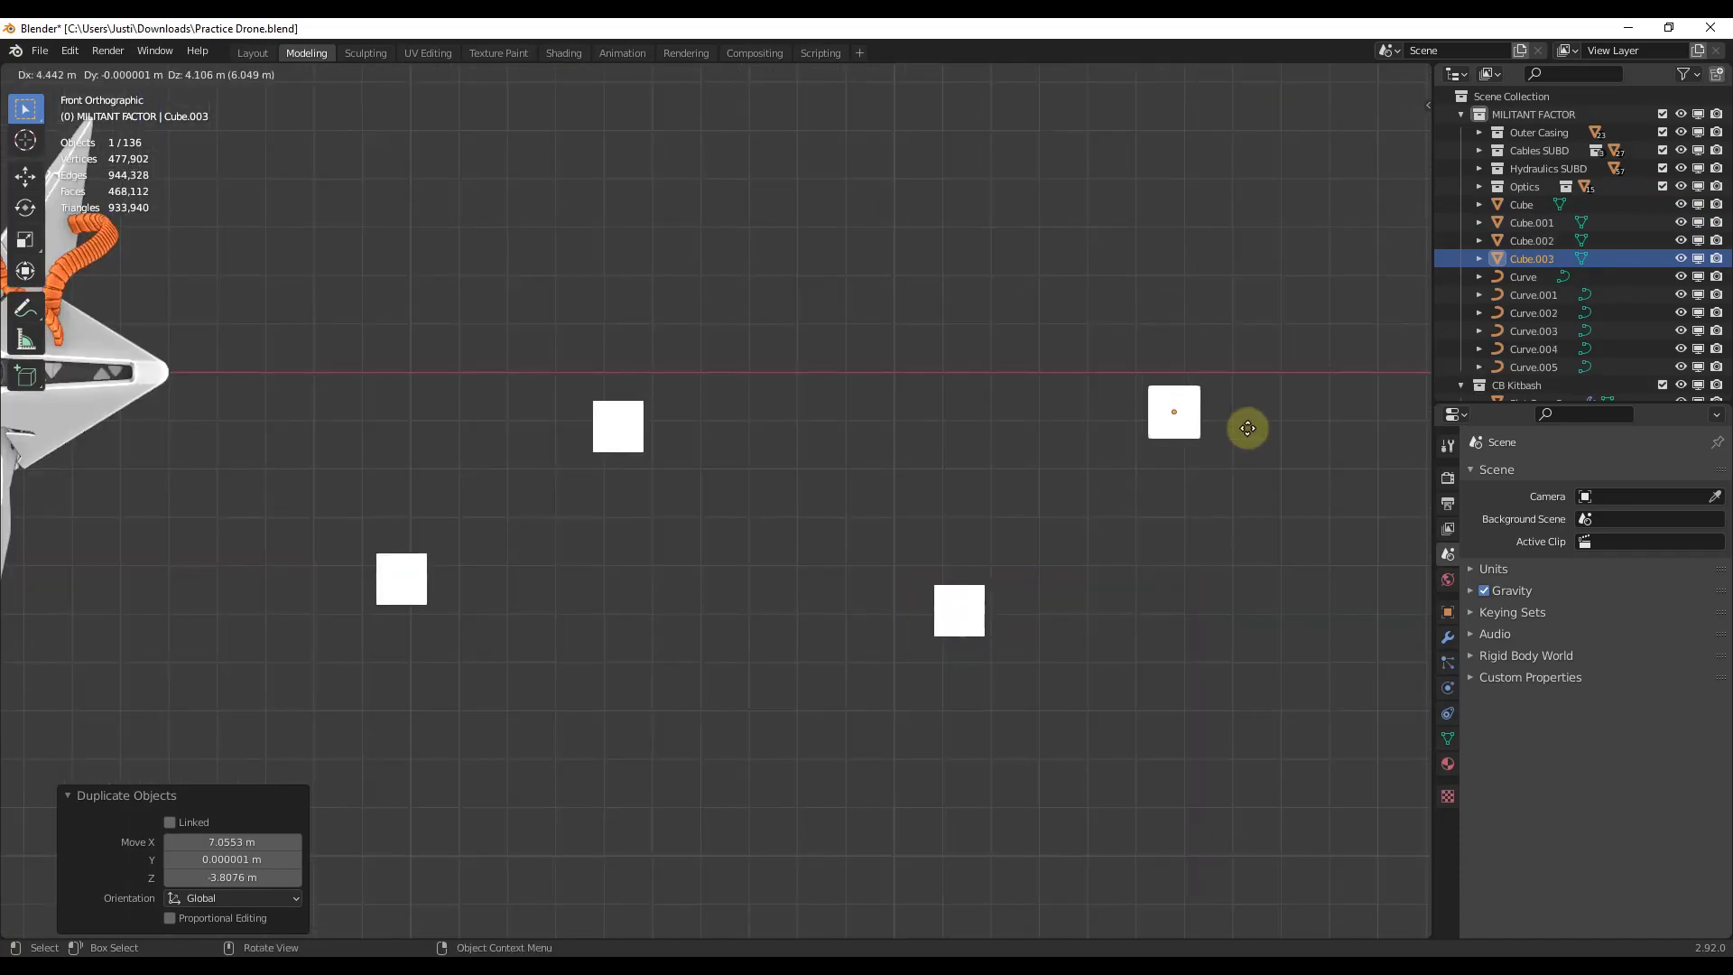
pyautogui.click(1262, 432)
# Select all four cubes and run the Wire Generator to create a bundle of wires passing through them
pyautogui.scroll(-6, 1200, 454)
pyautogui.scroll(4, 1152, 474)
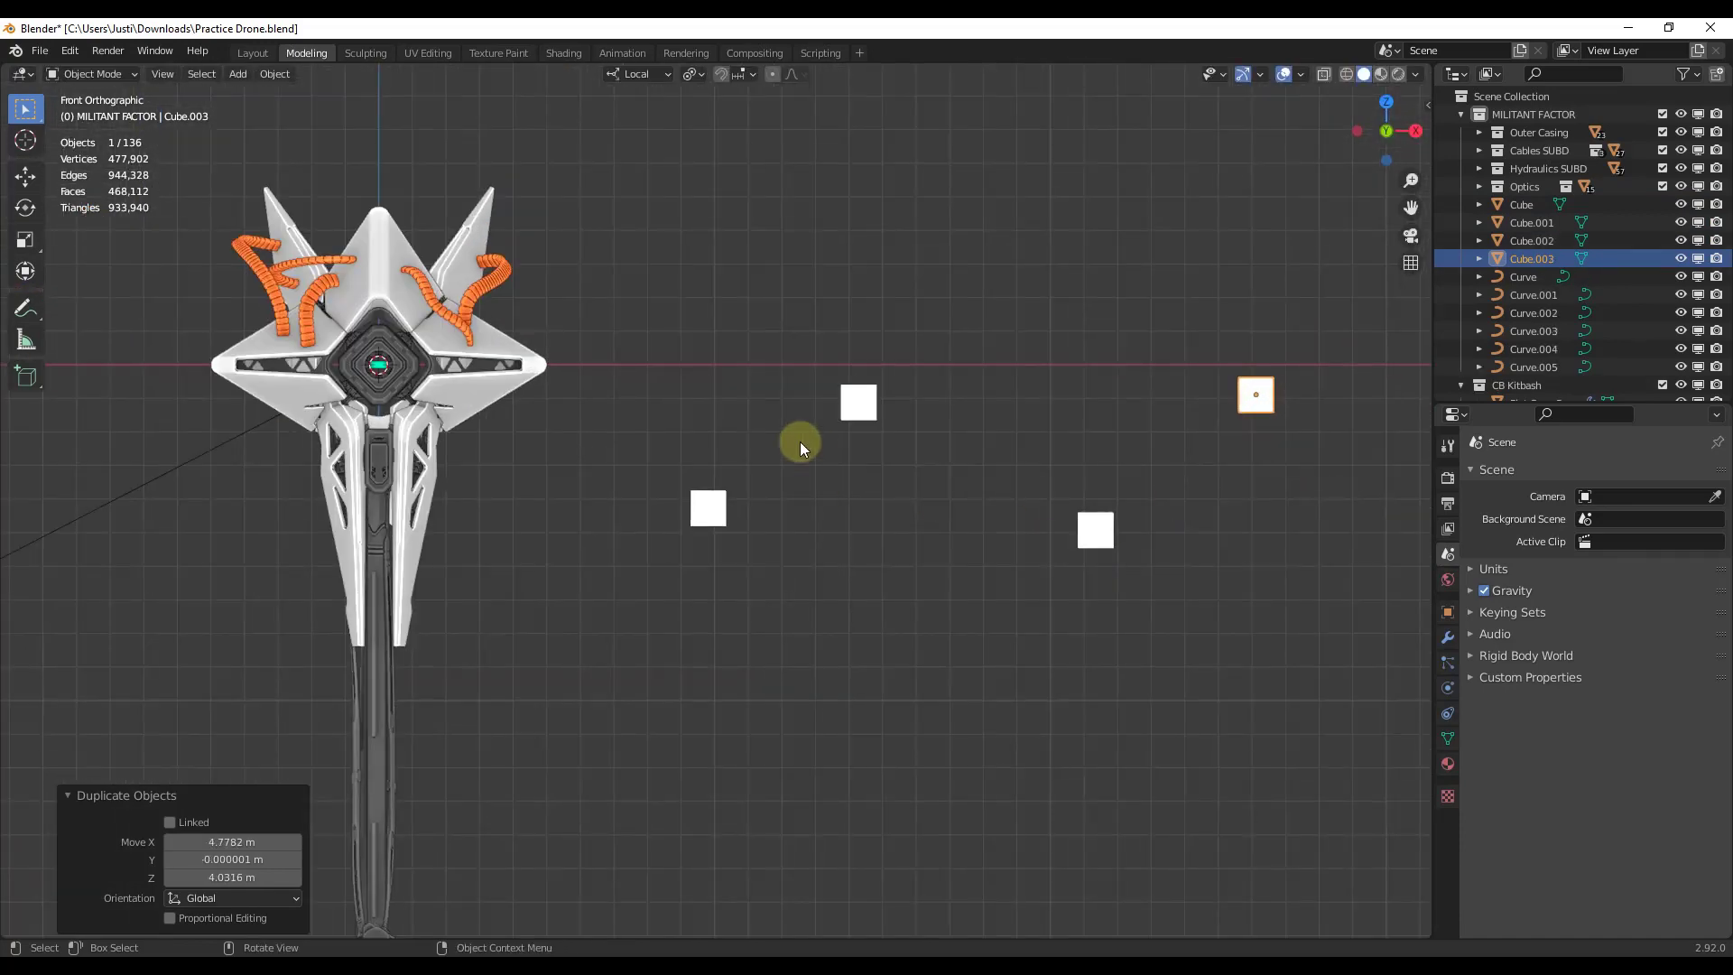
pyautogui.moveTo(637, 281); pyautogui.dragTo(1291, 600)
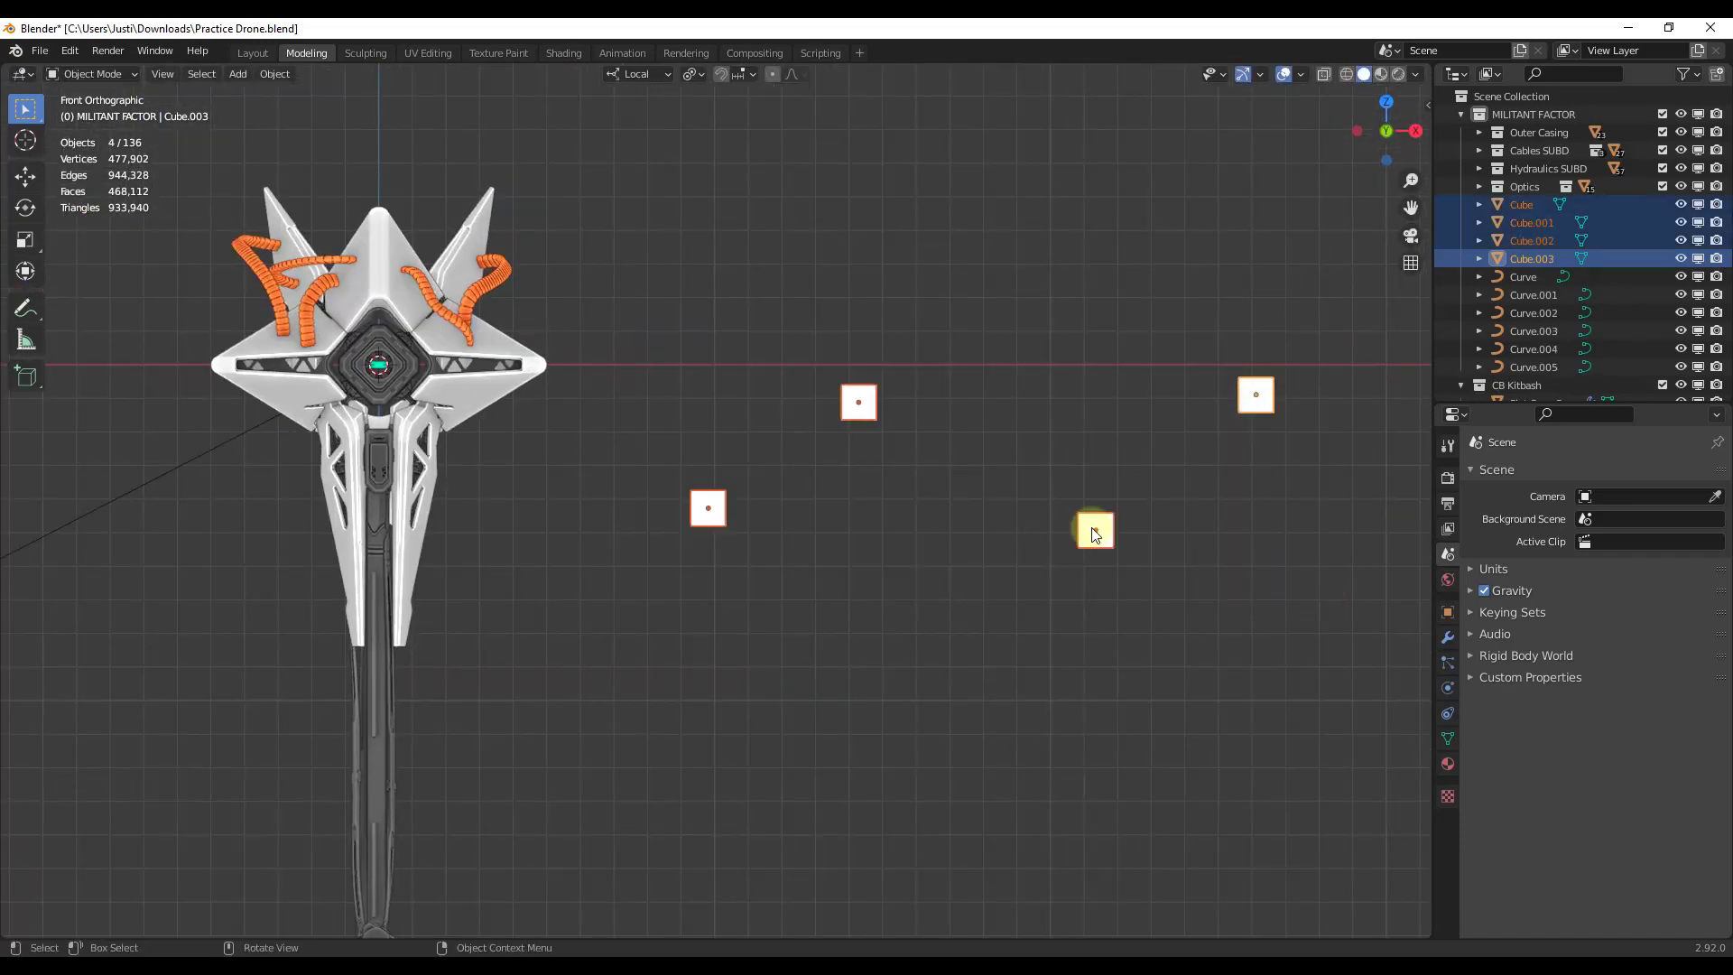
pyautogui.hotkey('shift', 'a')
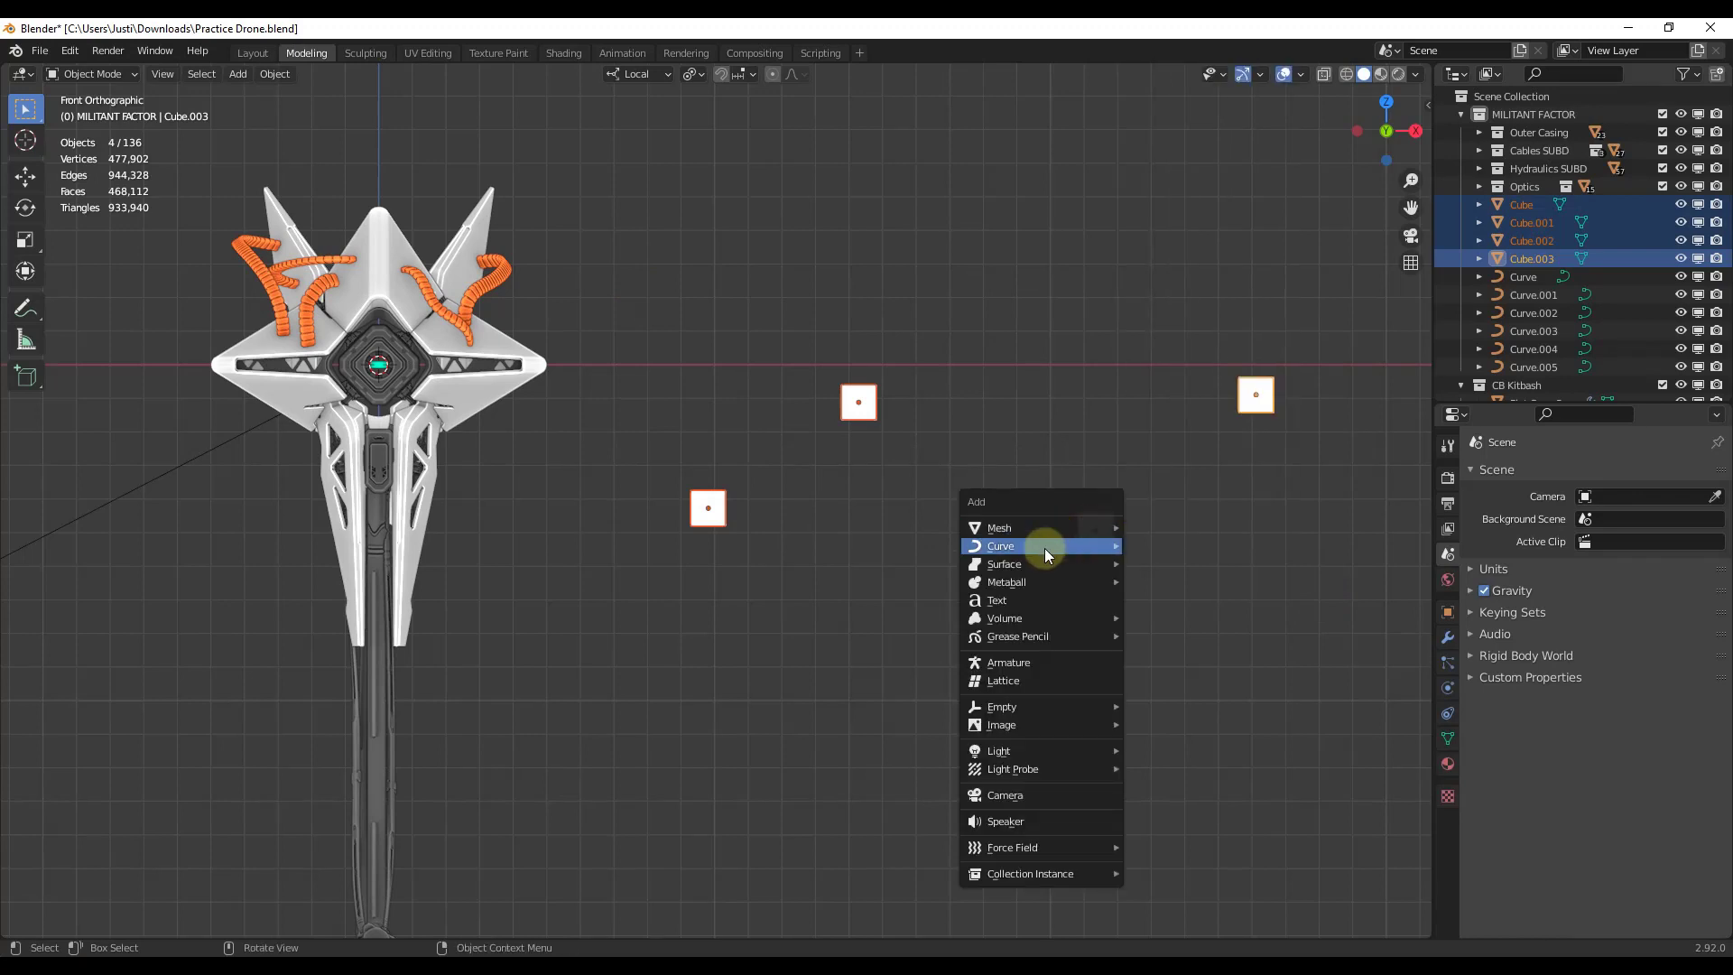
pyautogui.moveTo(1043, 548)
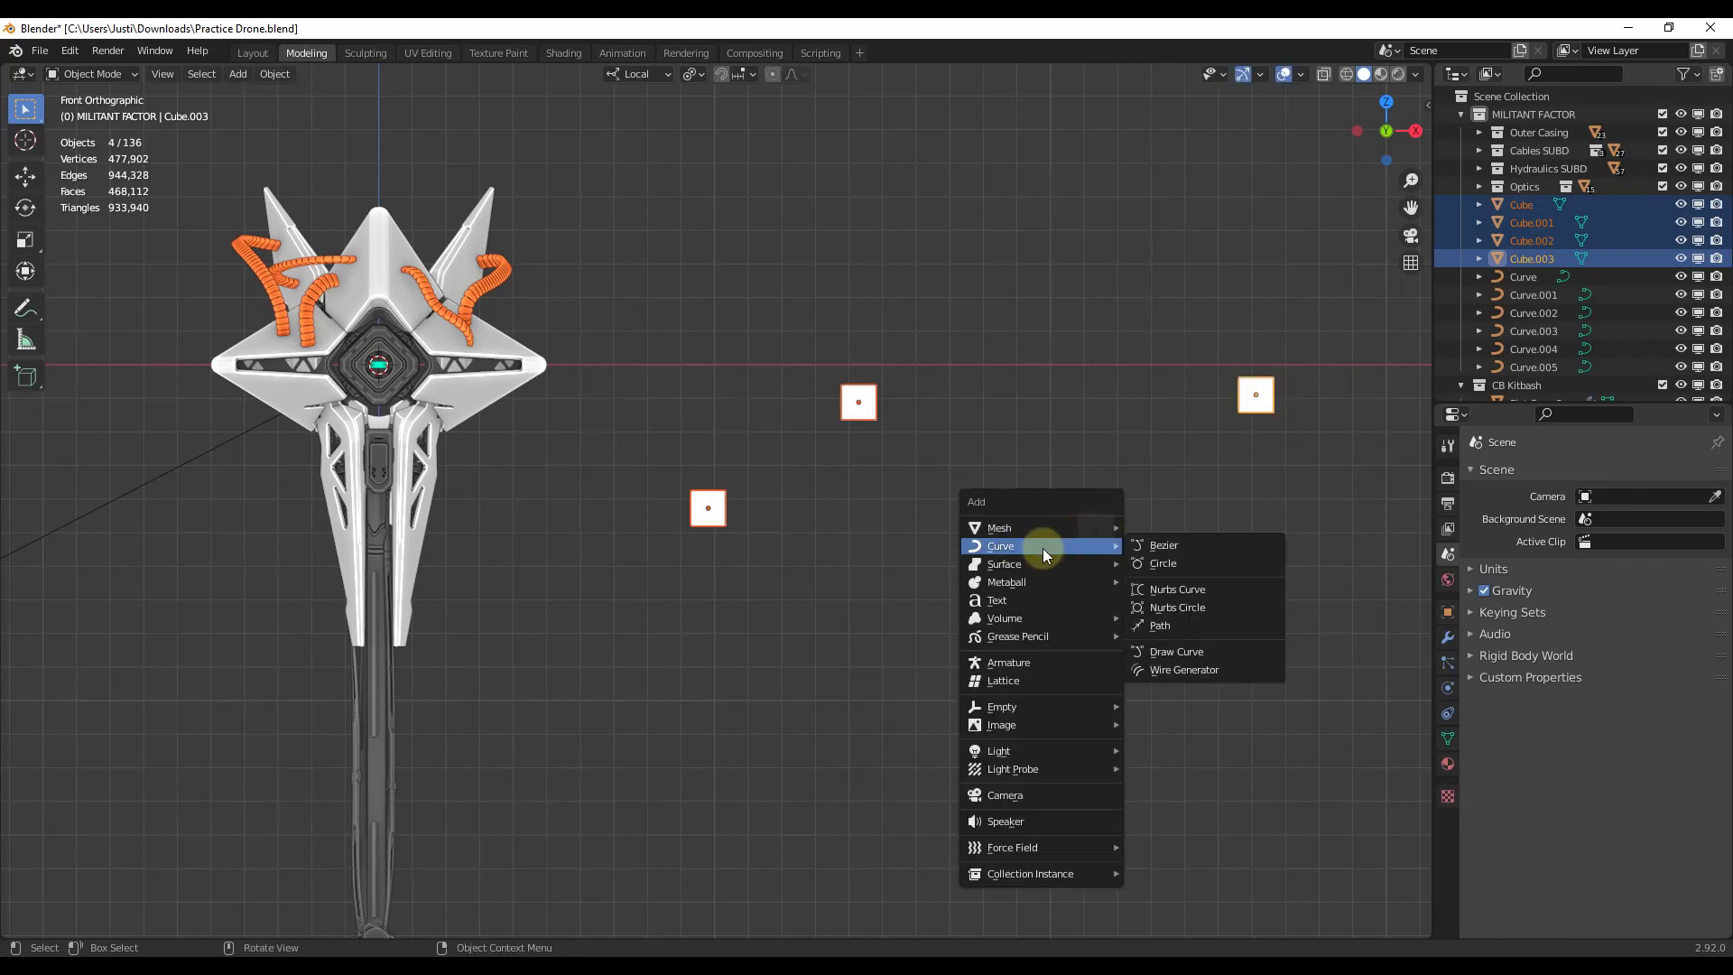
pyautogui.click(1199, 668)
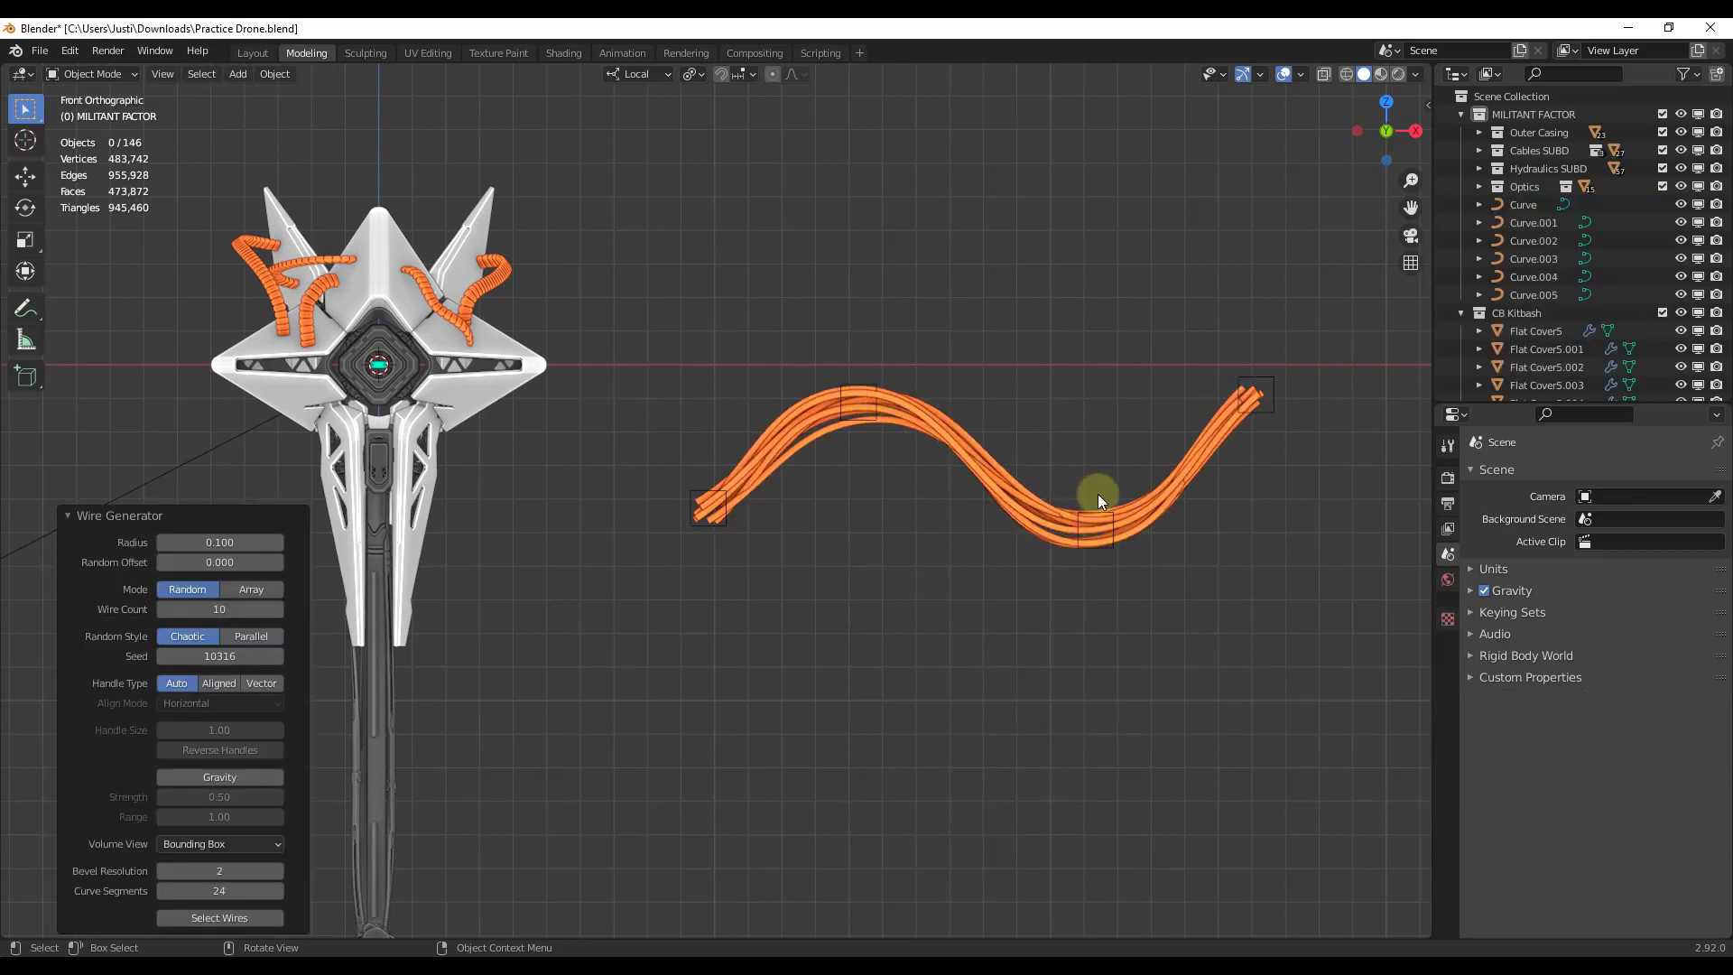
# Set the wires' radius to 0.090, the random offset to 0.015 and the wire count to 7
pyautogui.moveTo(1098, 494); pyautogui.dragTo(827, 294, button='middle')
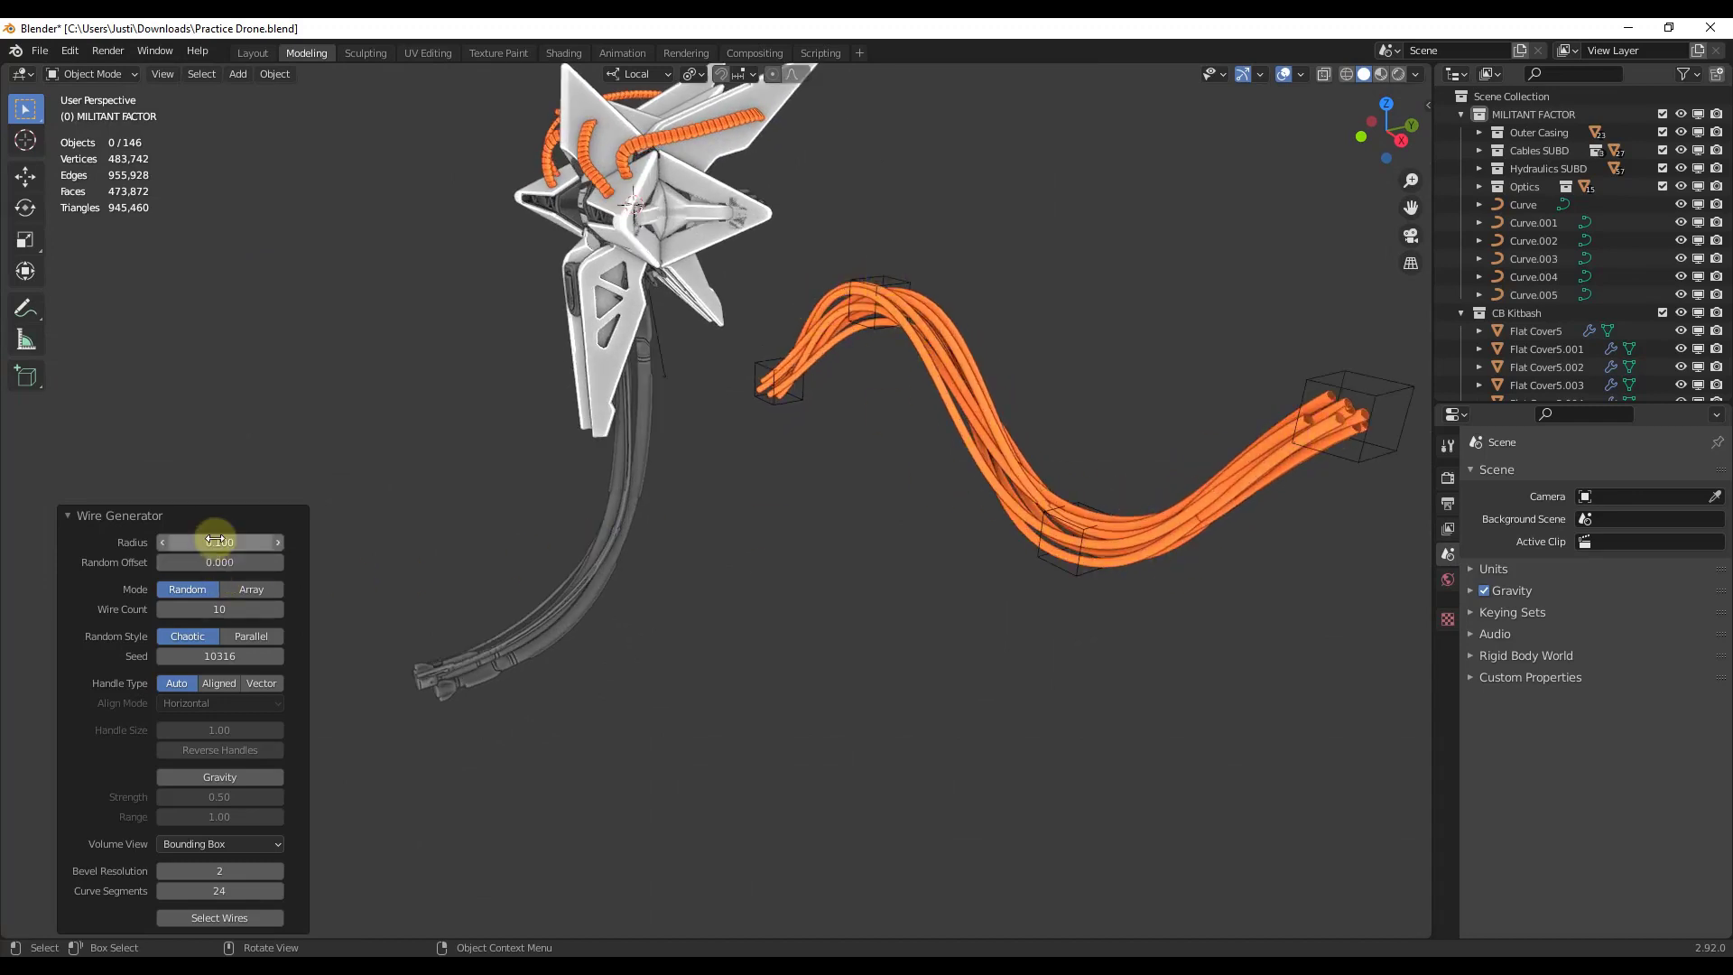
pyautogui.moveTo(226, 539); pyautogui.dragTo(220, 612)
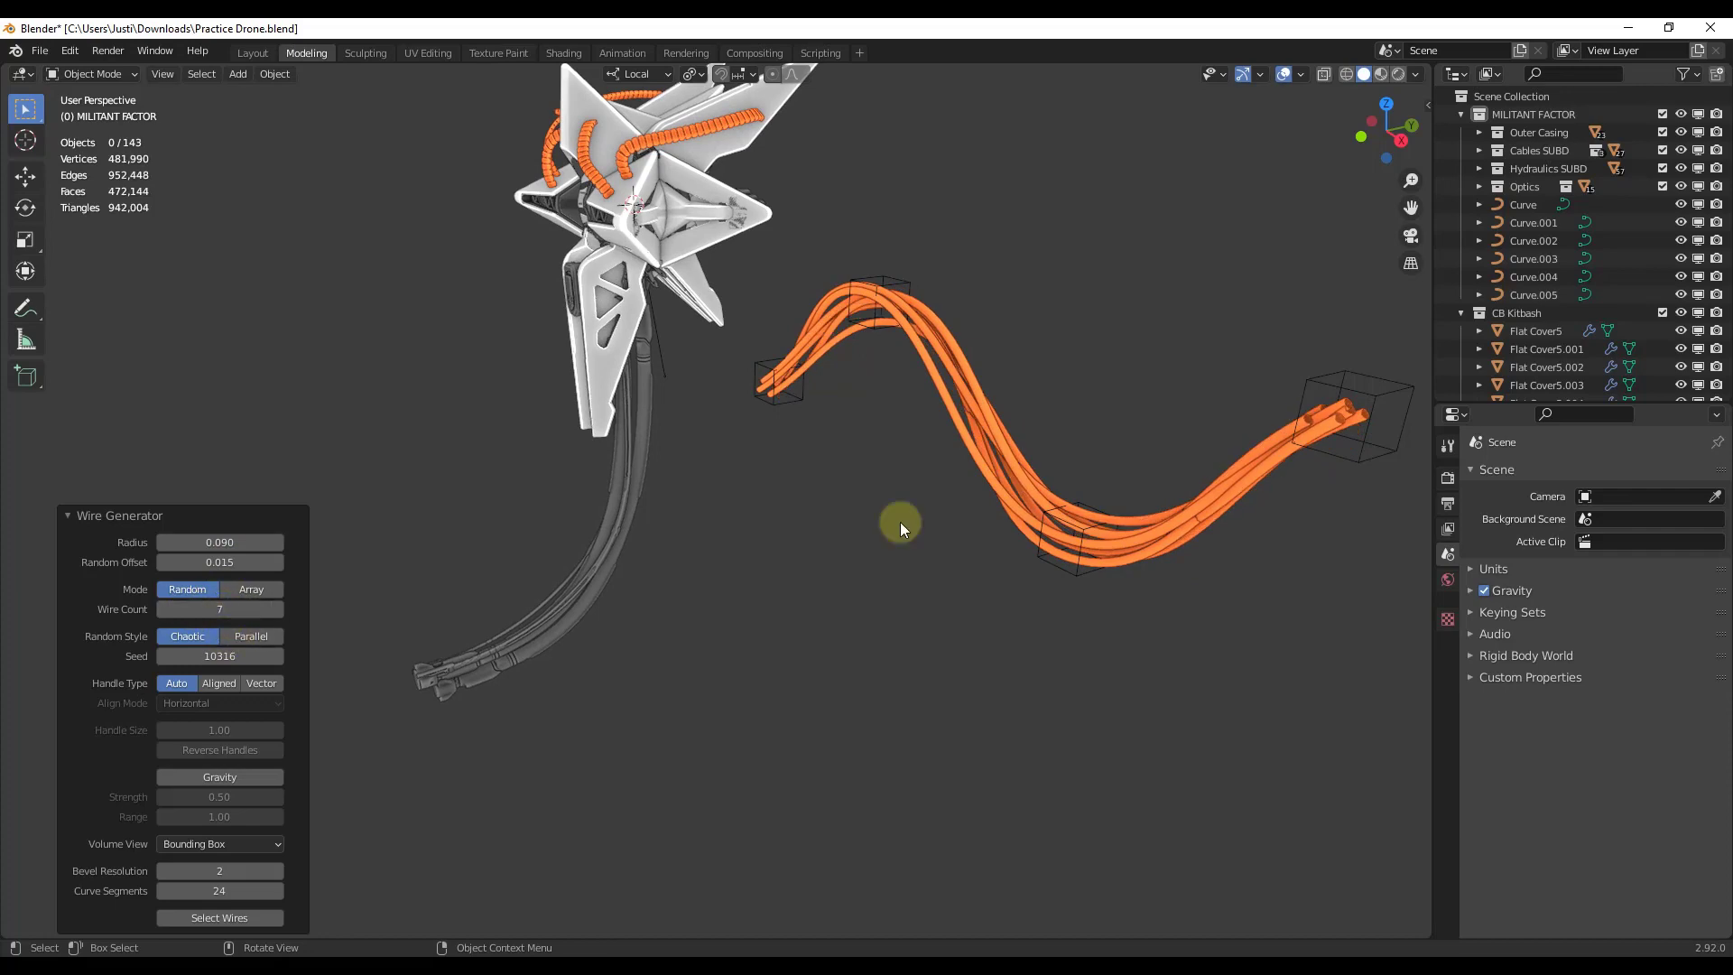
pyautogui.moveTo(901, 521); pyautogui.dragTo(938, 393, button='middle')
# Switch the wires to Array mode and compare the X and Y face axes, ending on X
pyautogui.click(251, 589)
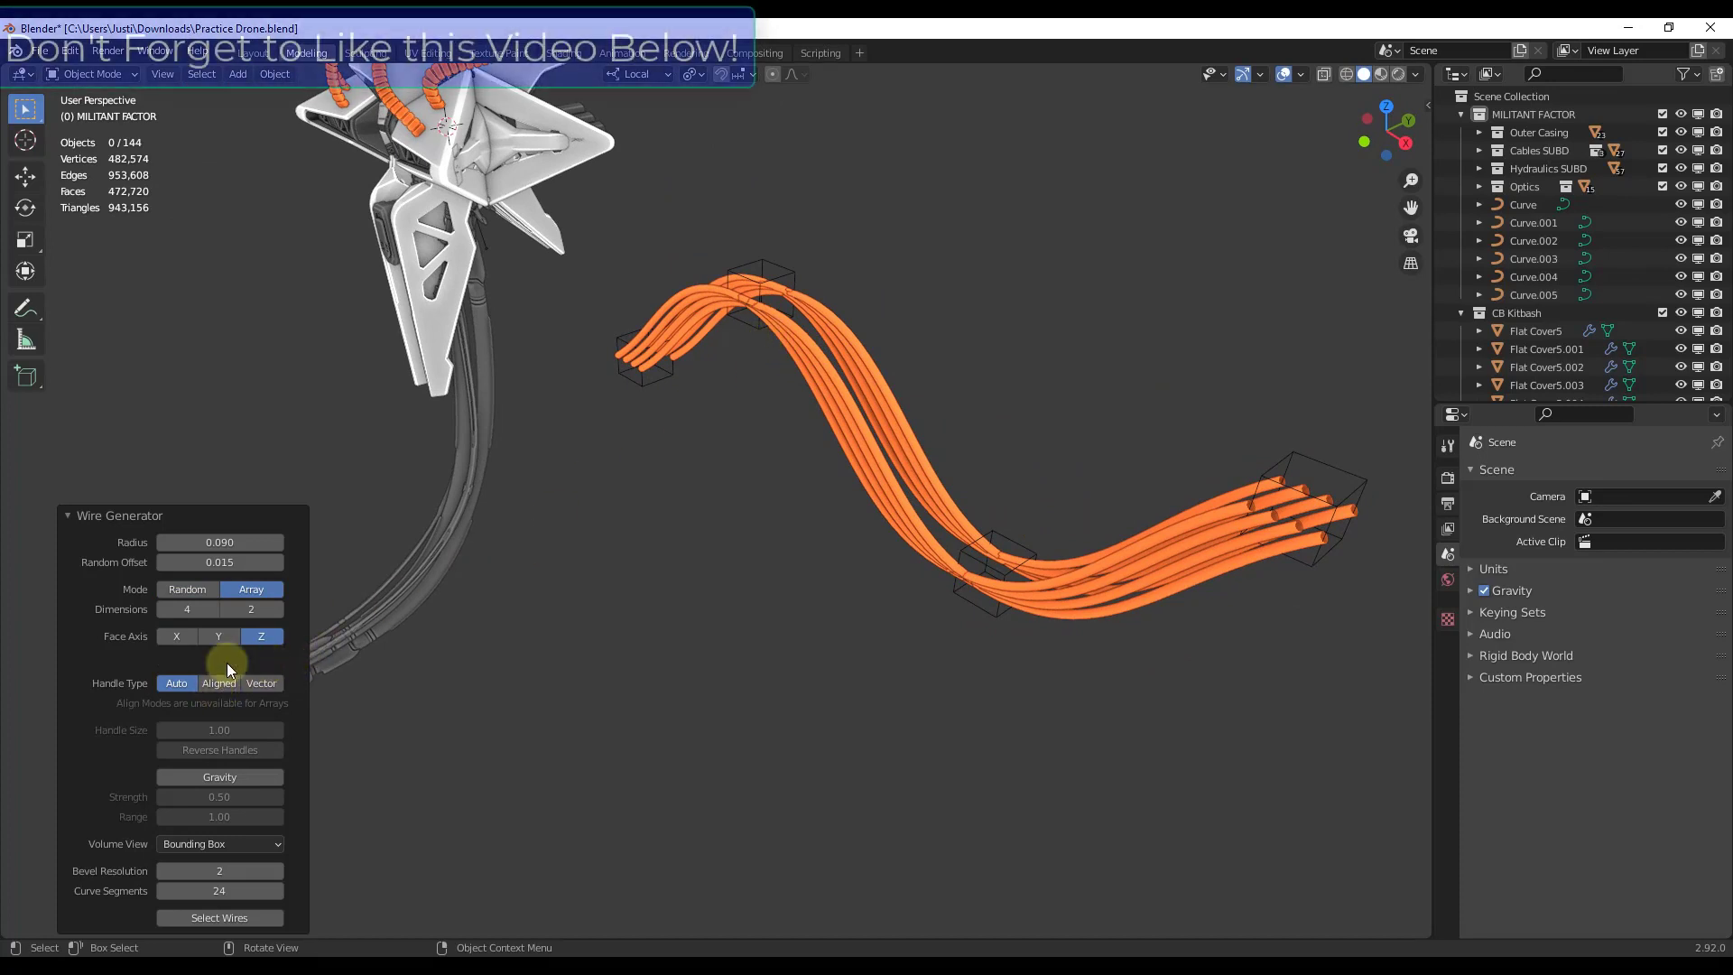
pyautogui.click(177, 637)
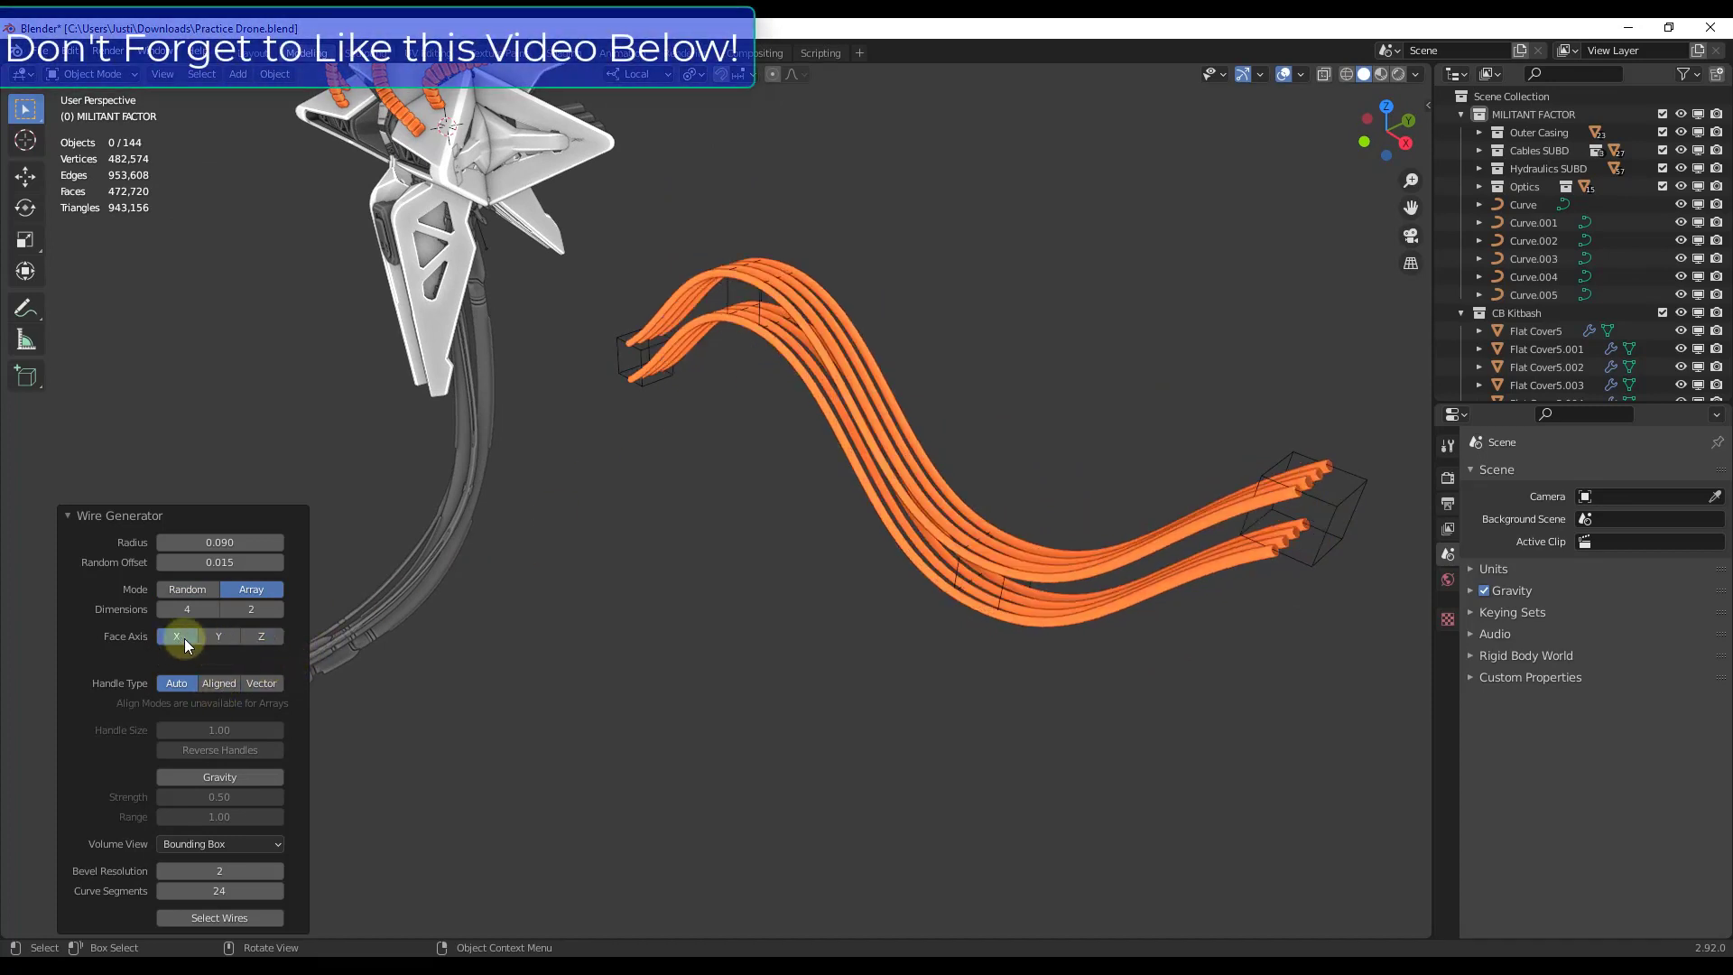
pyautogui.click(222, 638)
pyautogui.click(177, 636)
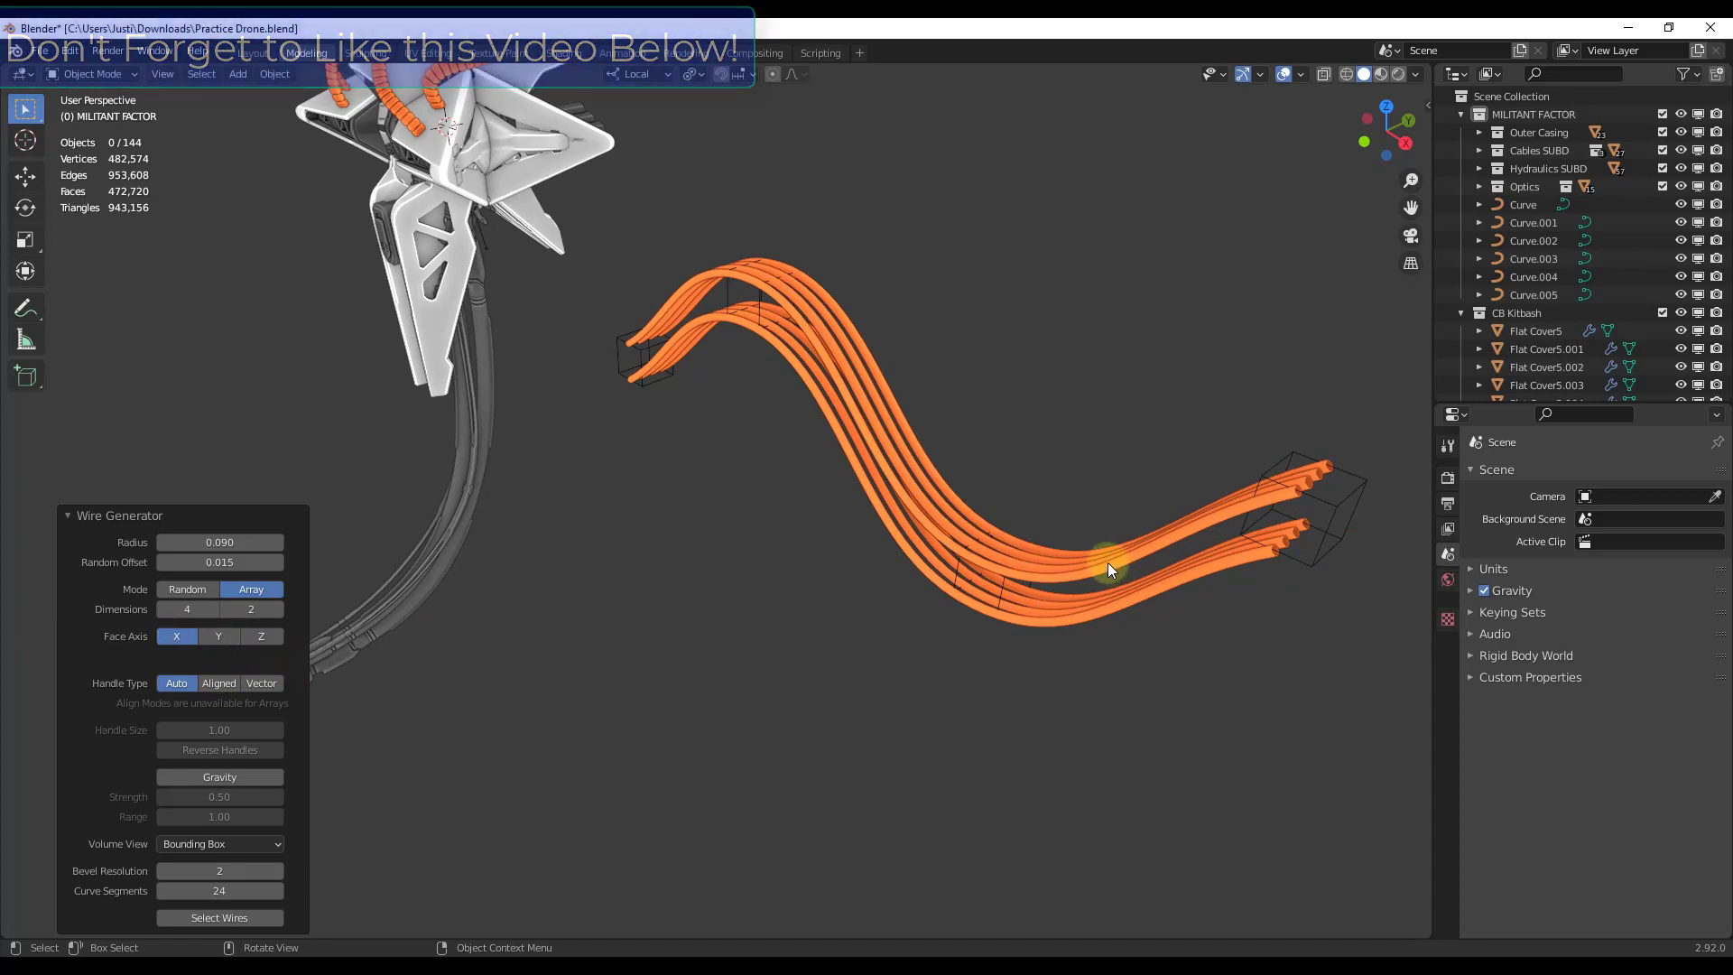
# Try the Aligned and Vector handle types on the wires and return to Auto
pyautogui.moveTo(1109, 570); pyautogui.dragTo(811, 352, button='middle')
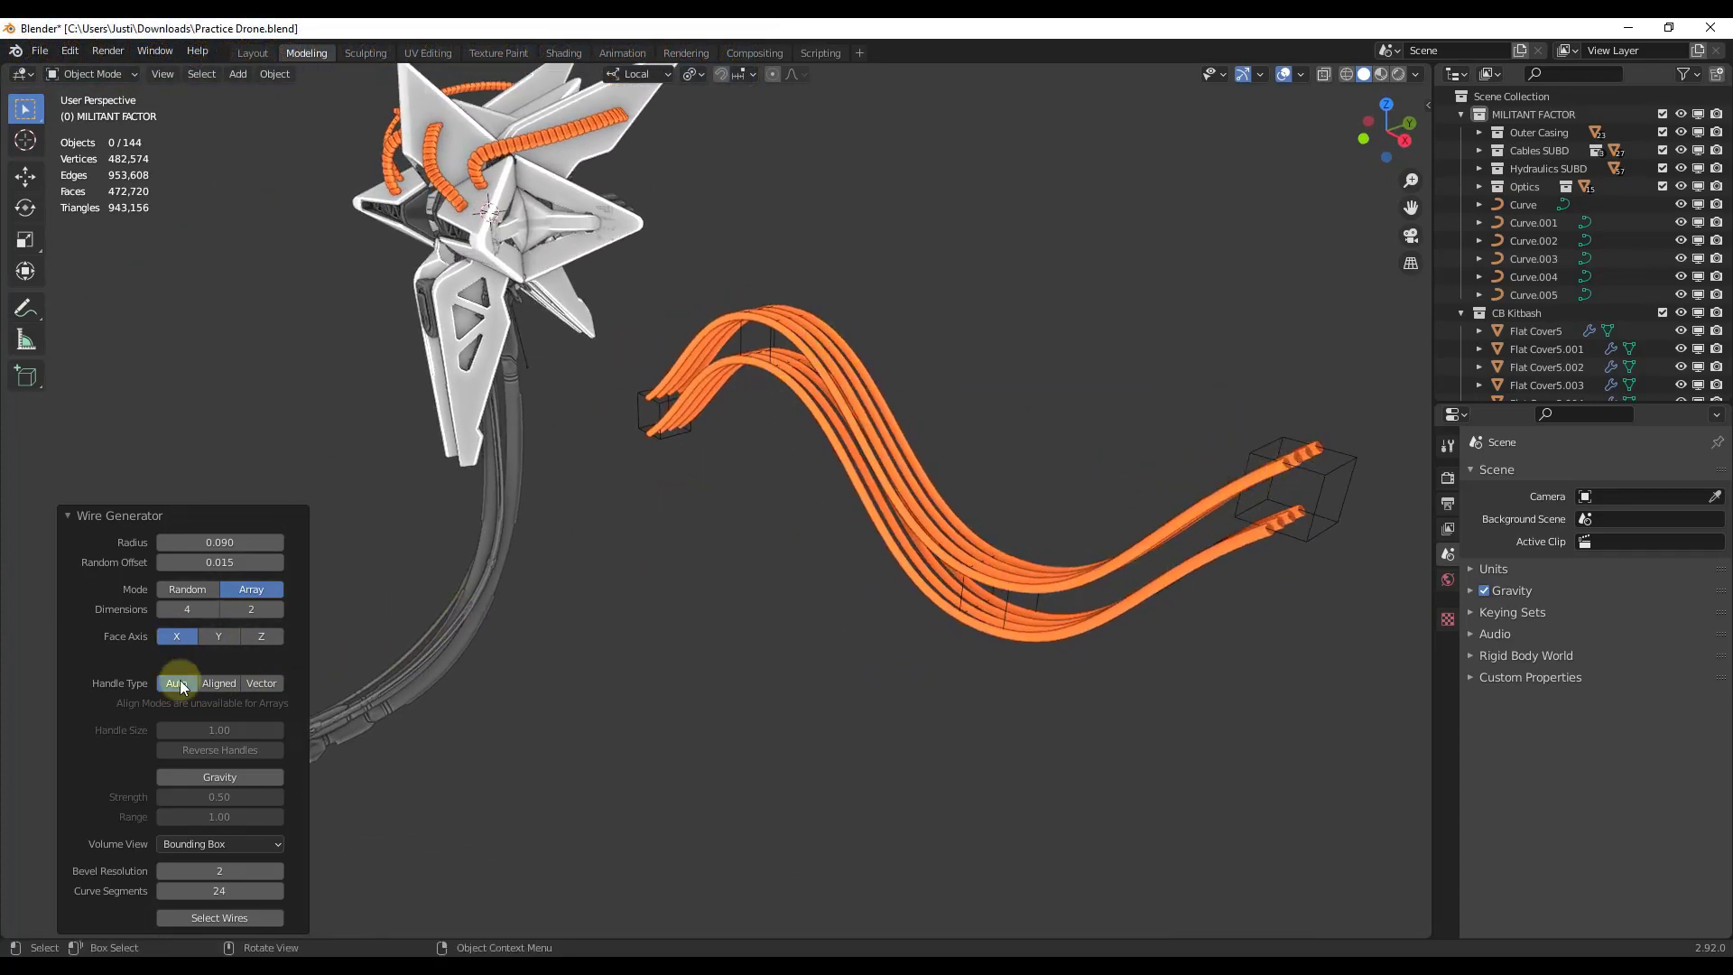
pyautogui.click(224, 690)
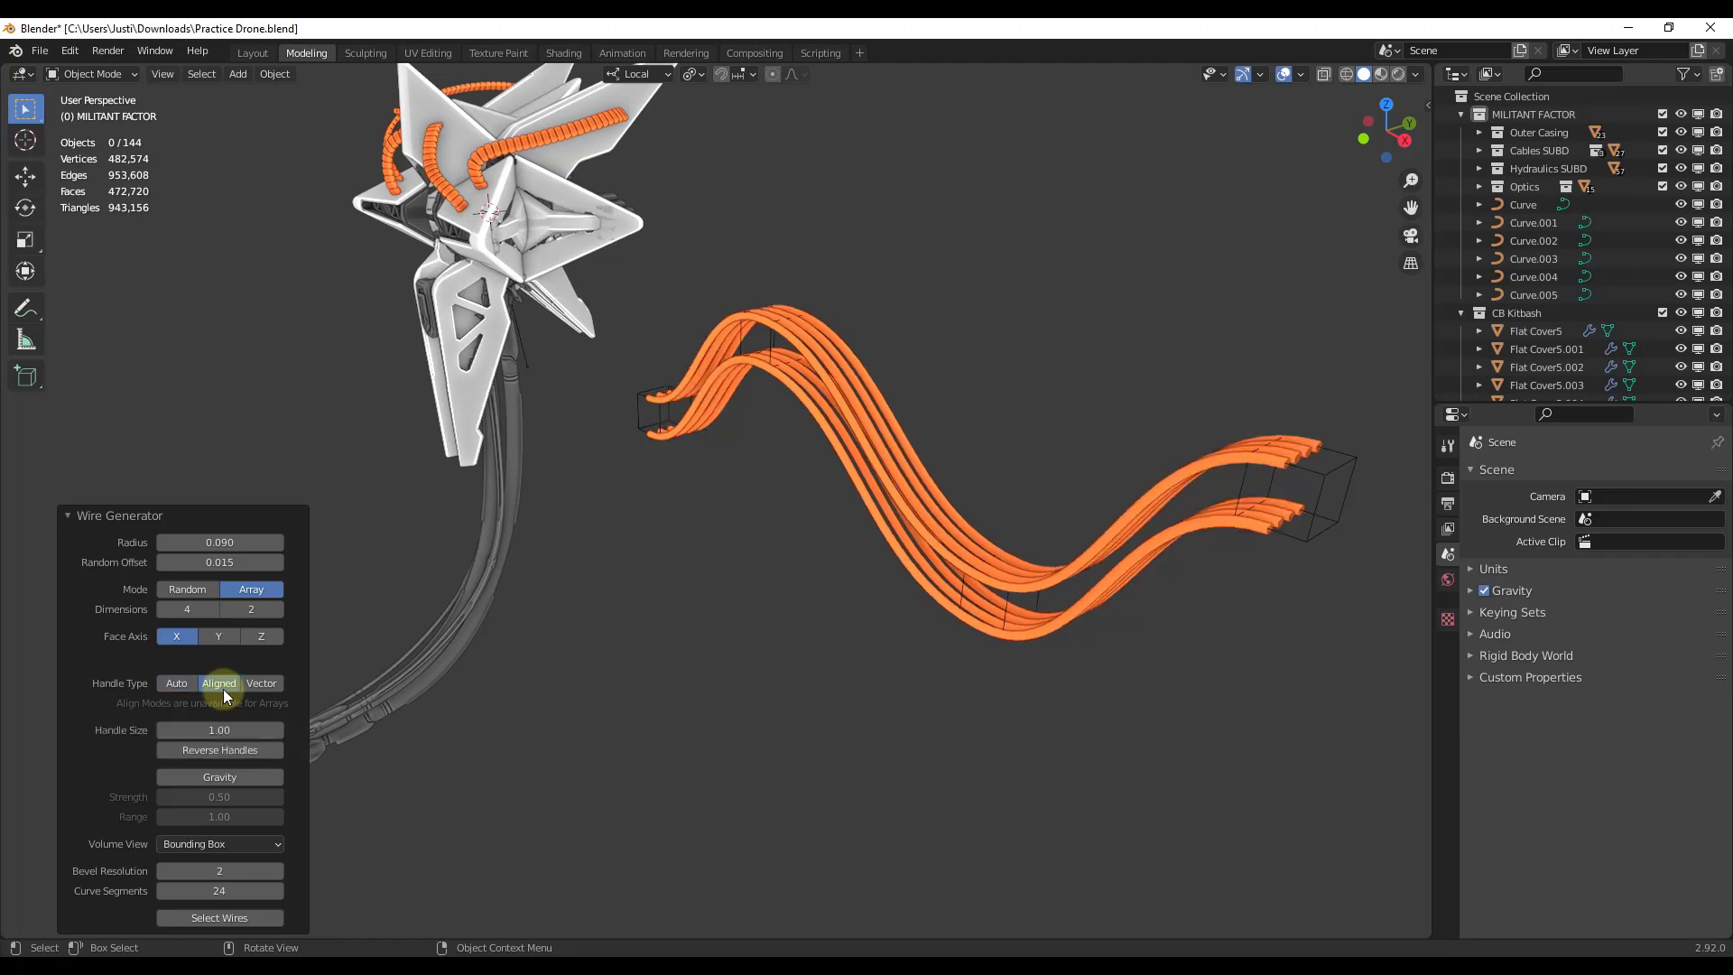
pyautogui.click(254, 686)
pyautogui.click(217, 683)
pyautogui.click(254, 684)
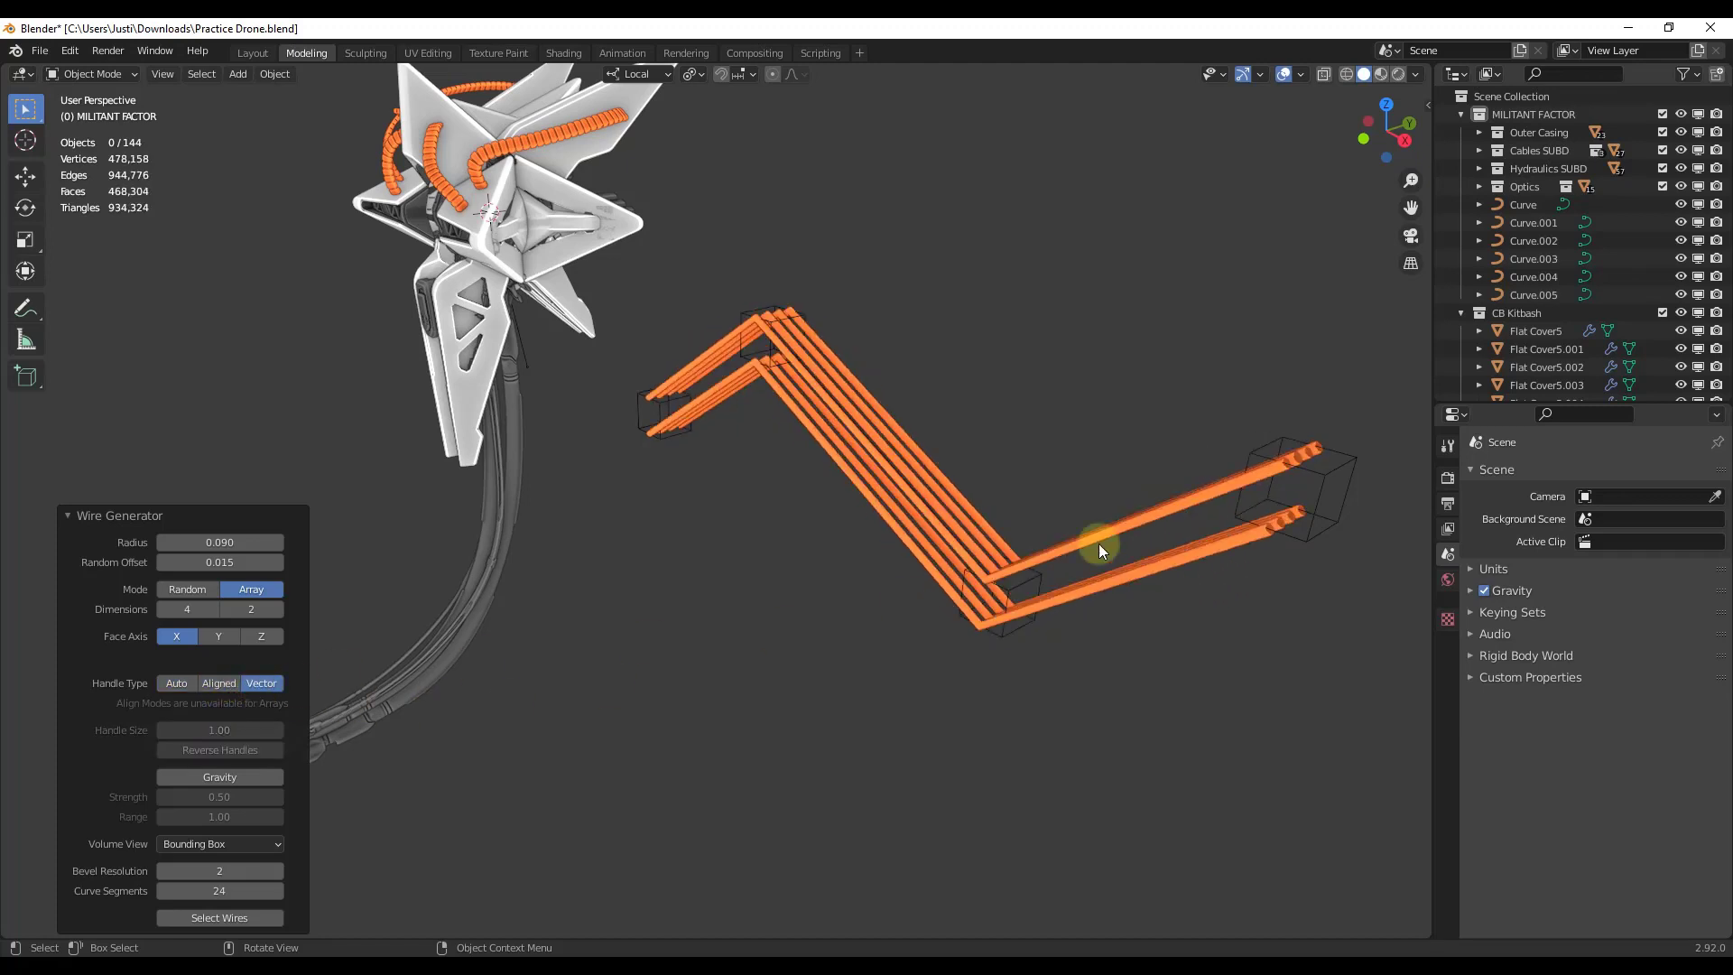
pyautogui.moveTo(1098, 544); pyautogui.dragTo(1161, 554, button='middle')
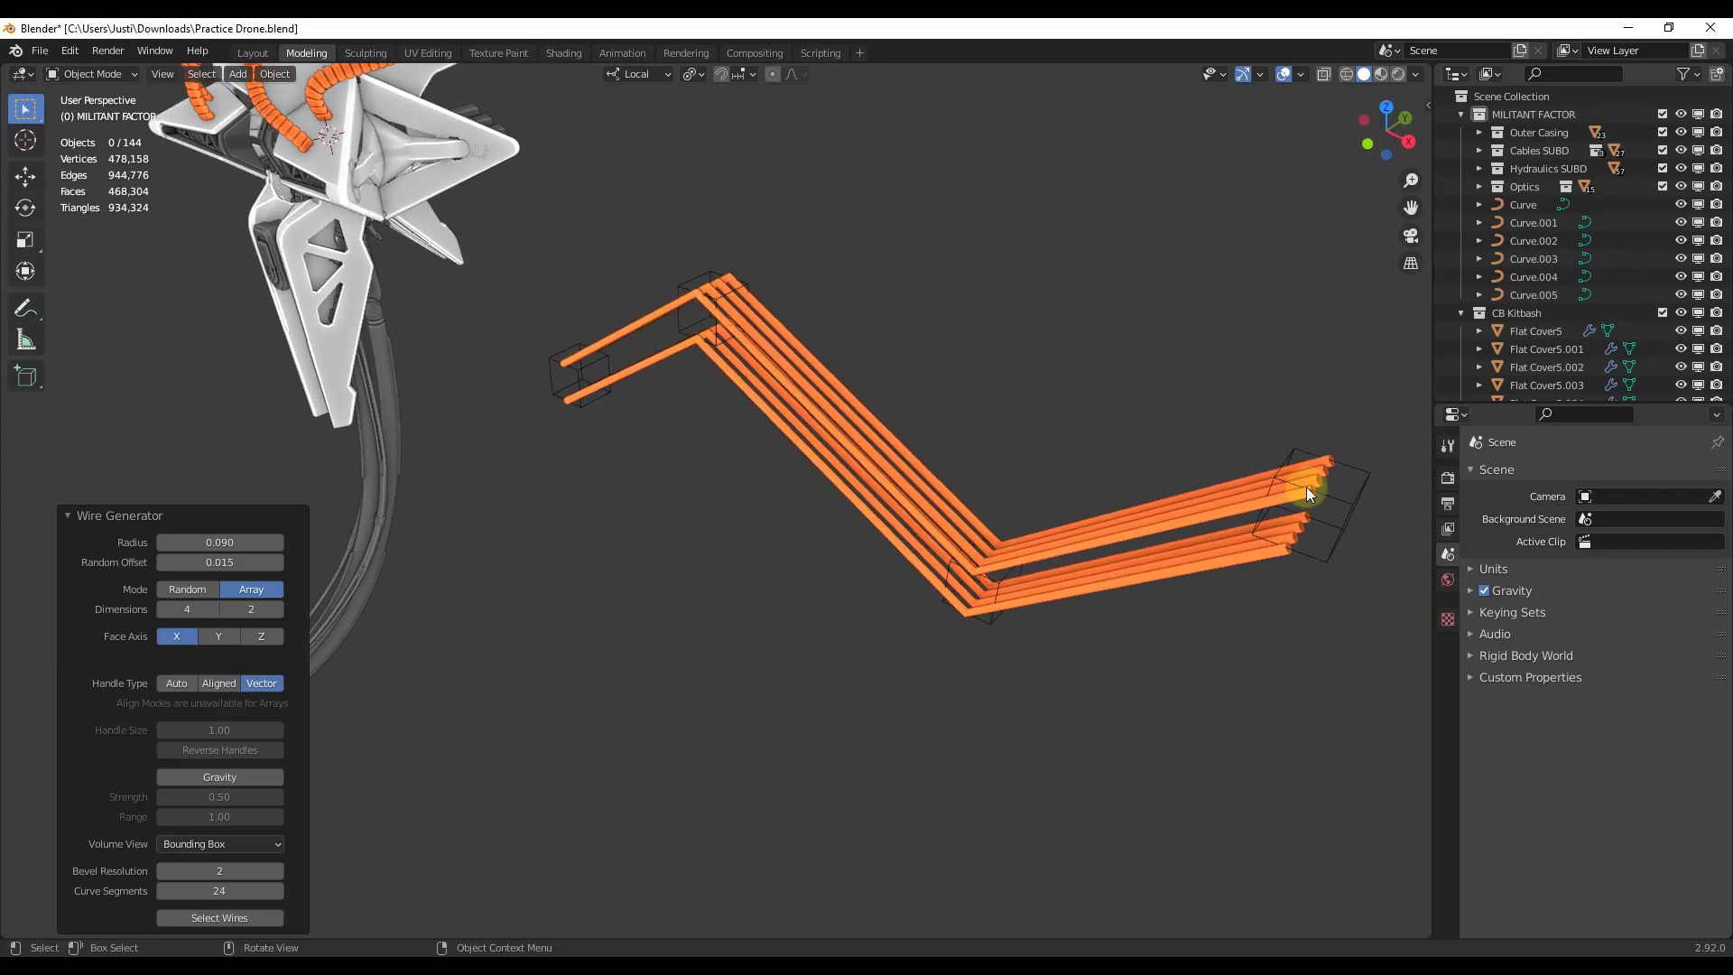
pyautogui.scroll(-4, 978, 553)
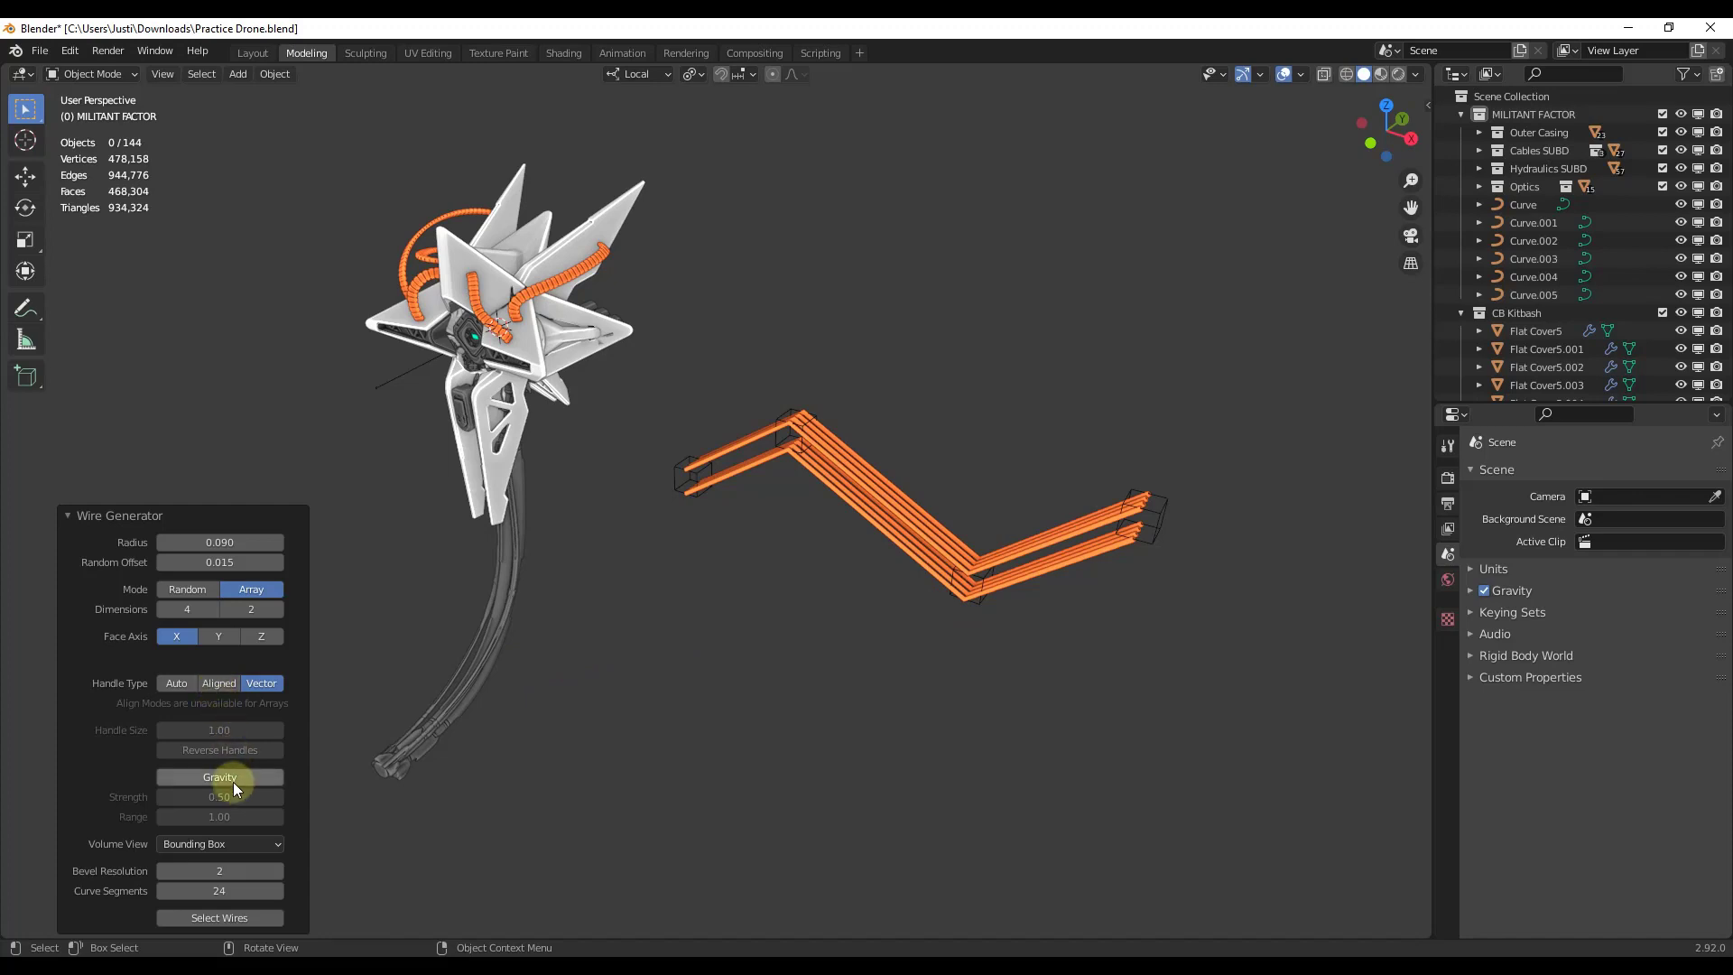
pyautogui.click(168, 684)
# Enable Gravity on the wires with a strength of 0.77 and a range of 1.75
pyautogui.moveTo(527, 653); pyautogui.dragTo(574, 587, button='middle')
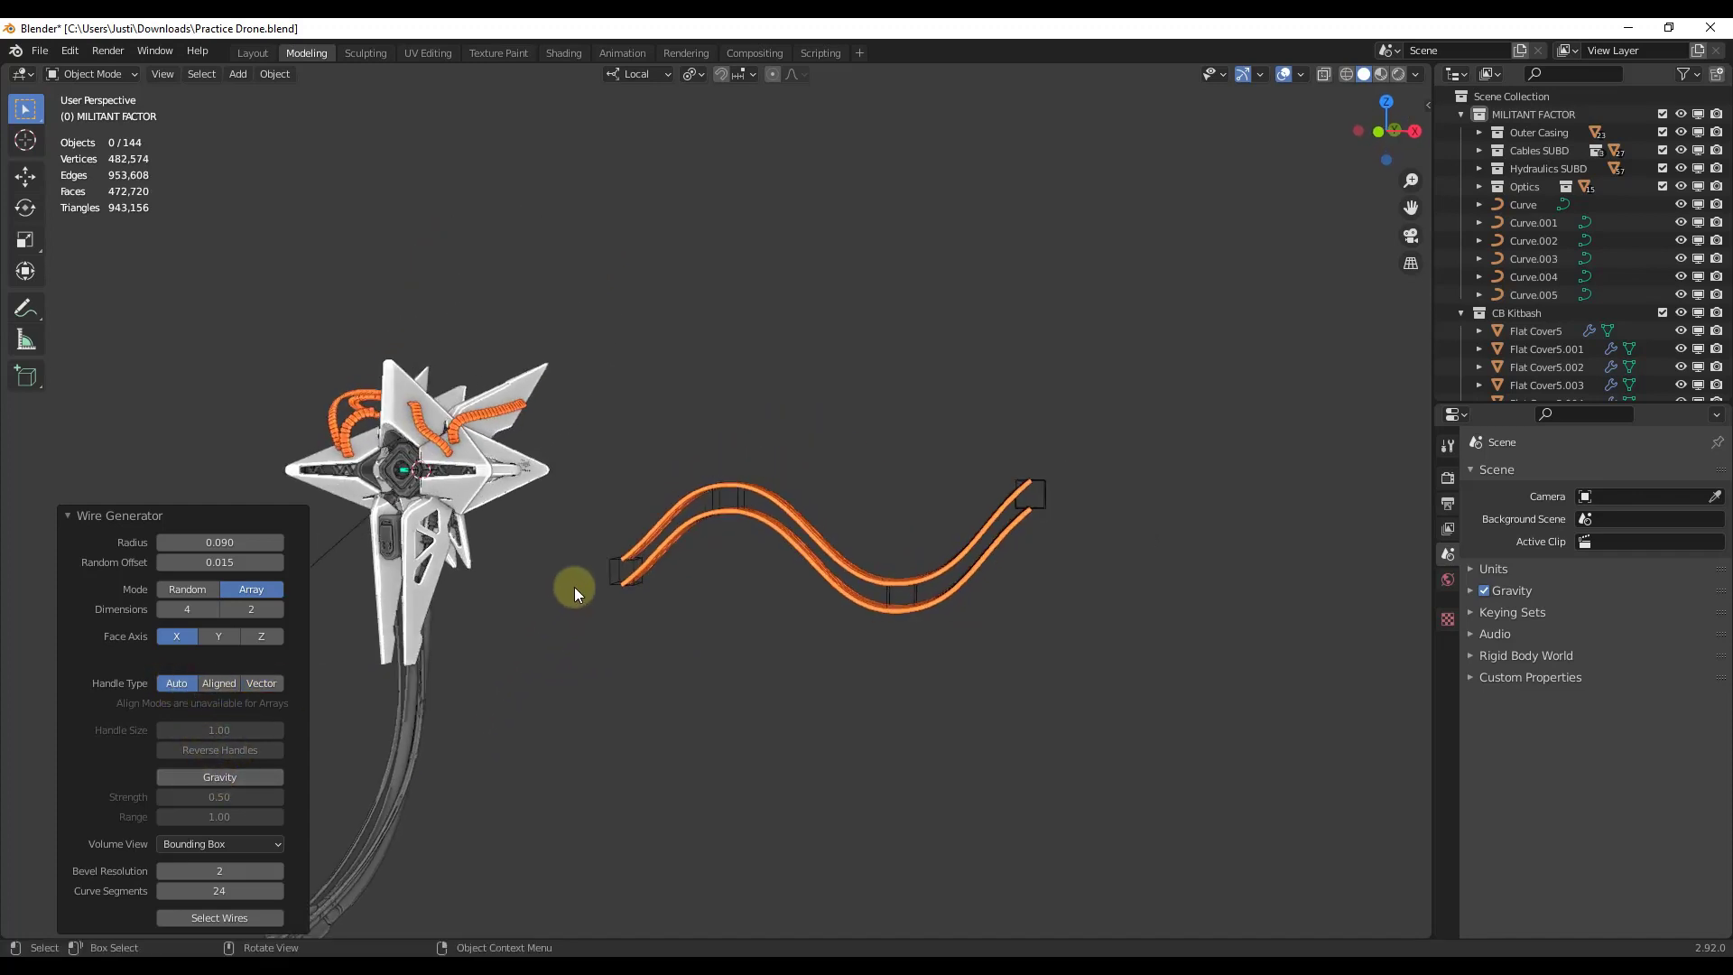
pyautogui.click(200, 778)
pyautogui.scroll(3, 977, 587)
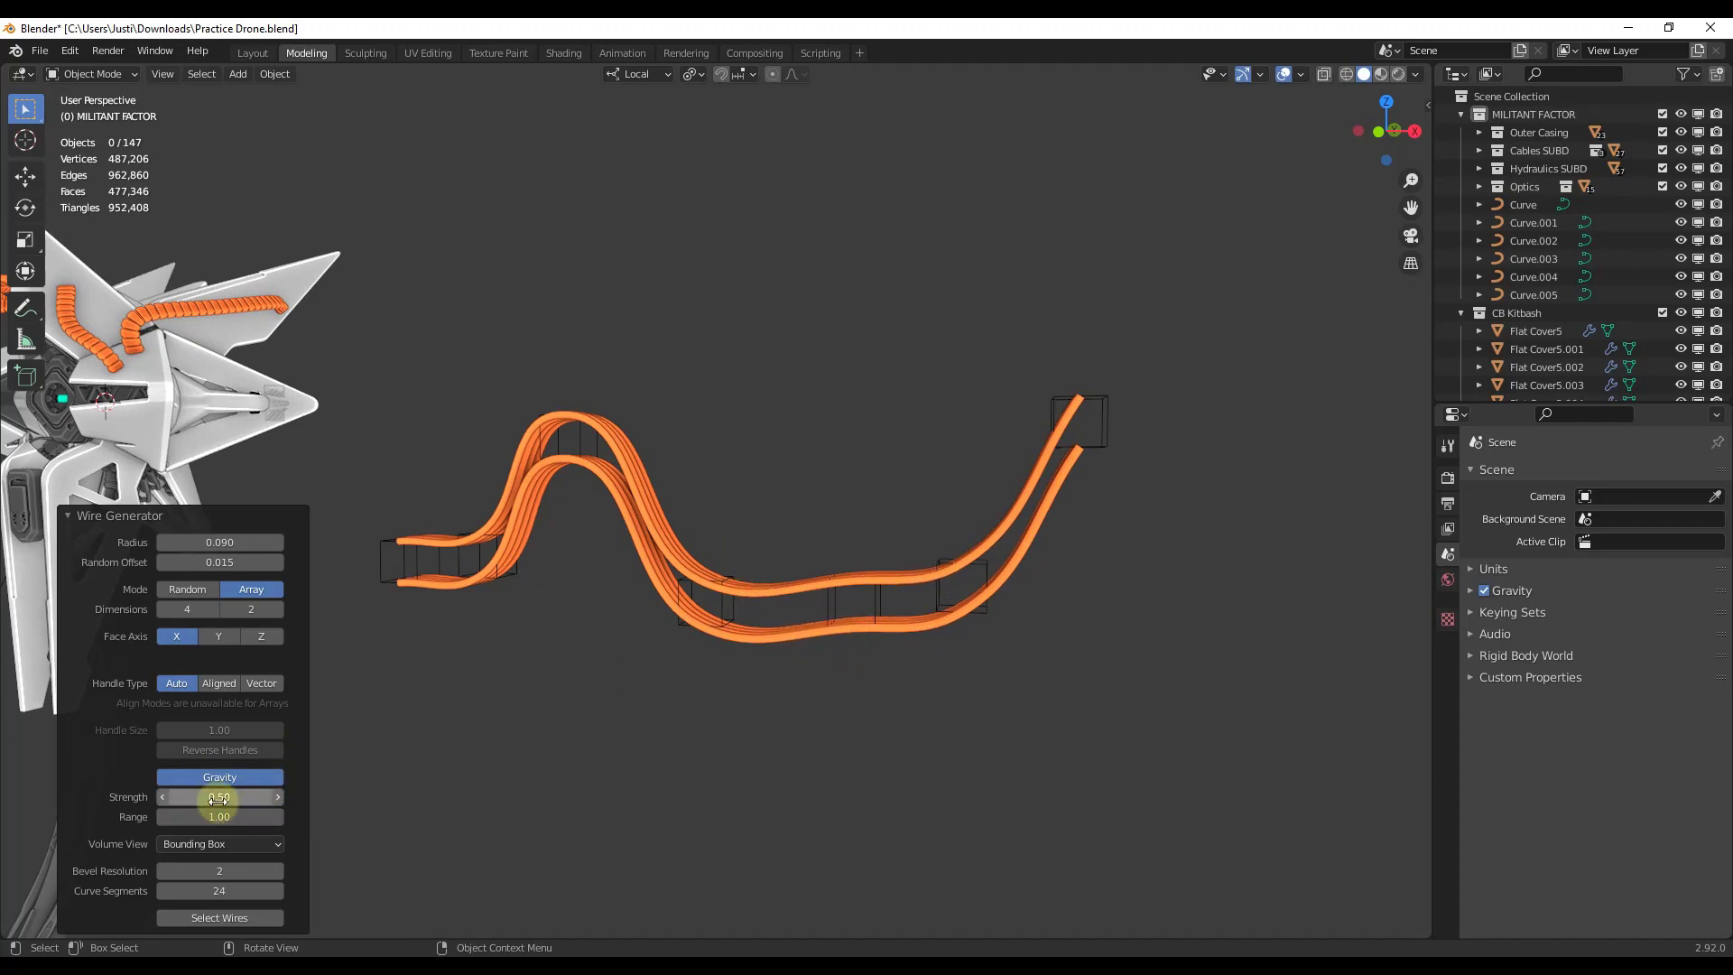
pyautogui.moveTo(217, 798)
pyautogui.mouseDown()
pyautogui.moveTo(245, 796)
pyautogui.moveTo(225, 795)
pyautogui.moveTo(240, 816)
pyautogui.mouseUp()
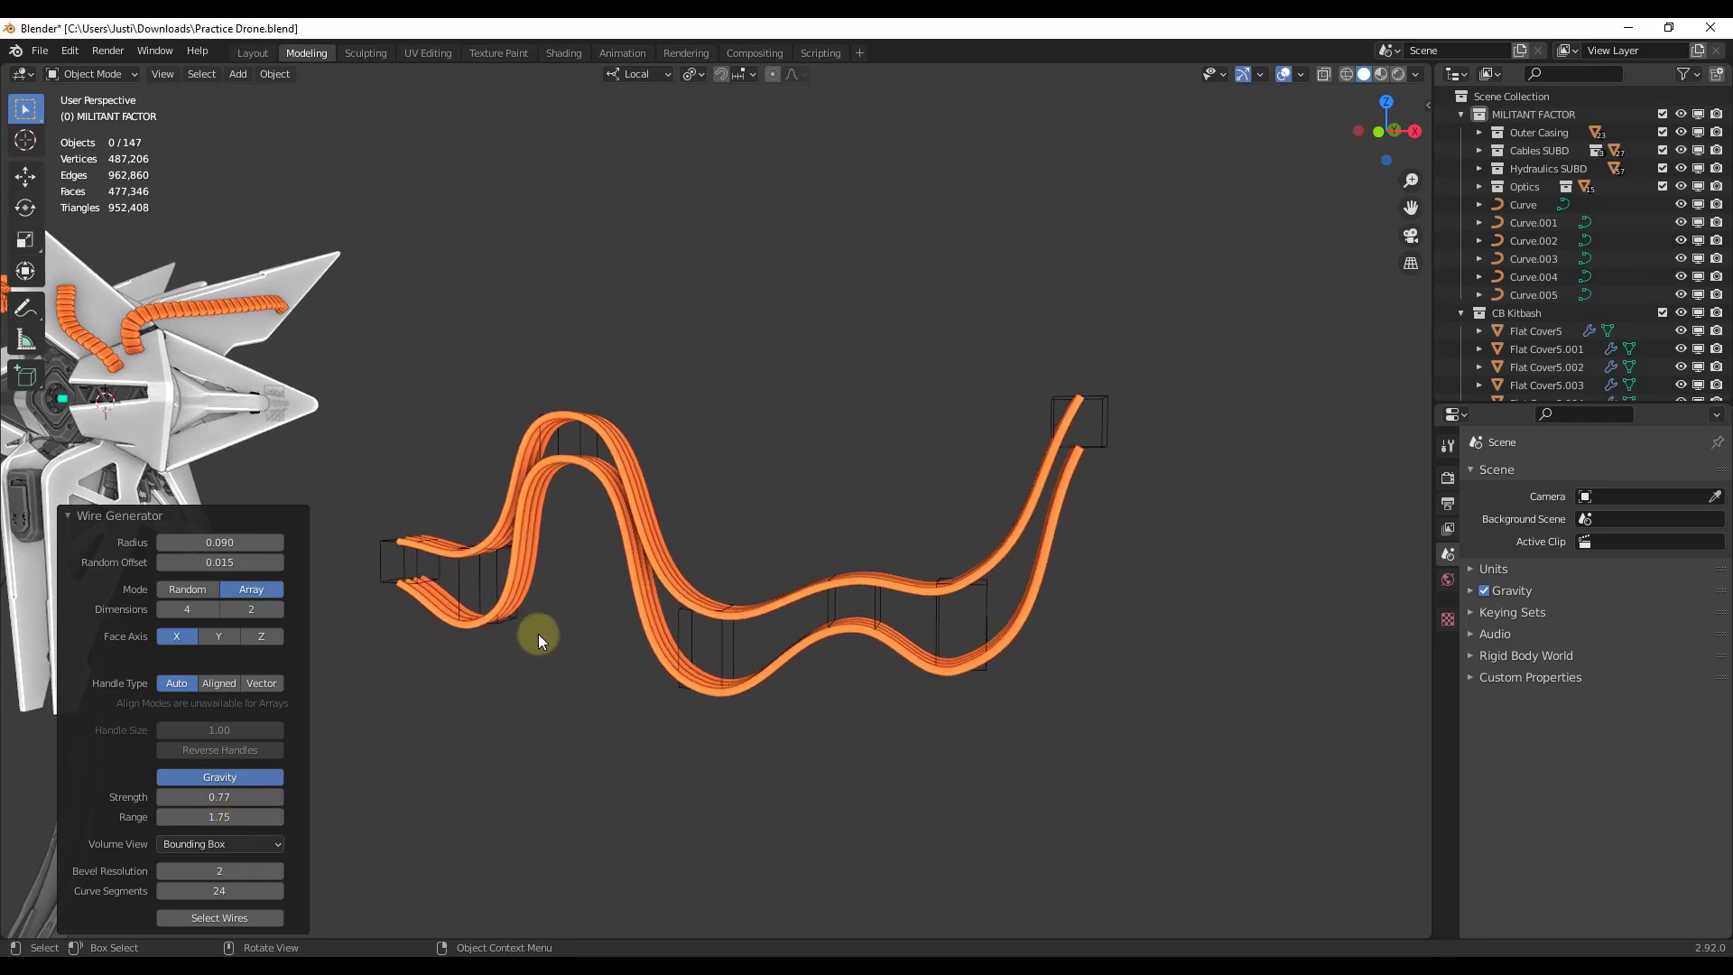
# Reshape the wires by moving the second guide cube outward and down, and the far-end cube about 0.5 m along X and 0.56 m down
pyautogui.moveTo(538, 633); pyautogui.dragTo(762, 614, button='middle')
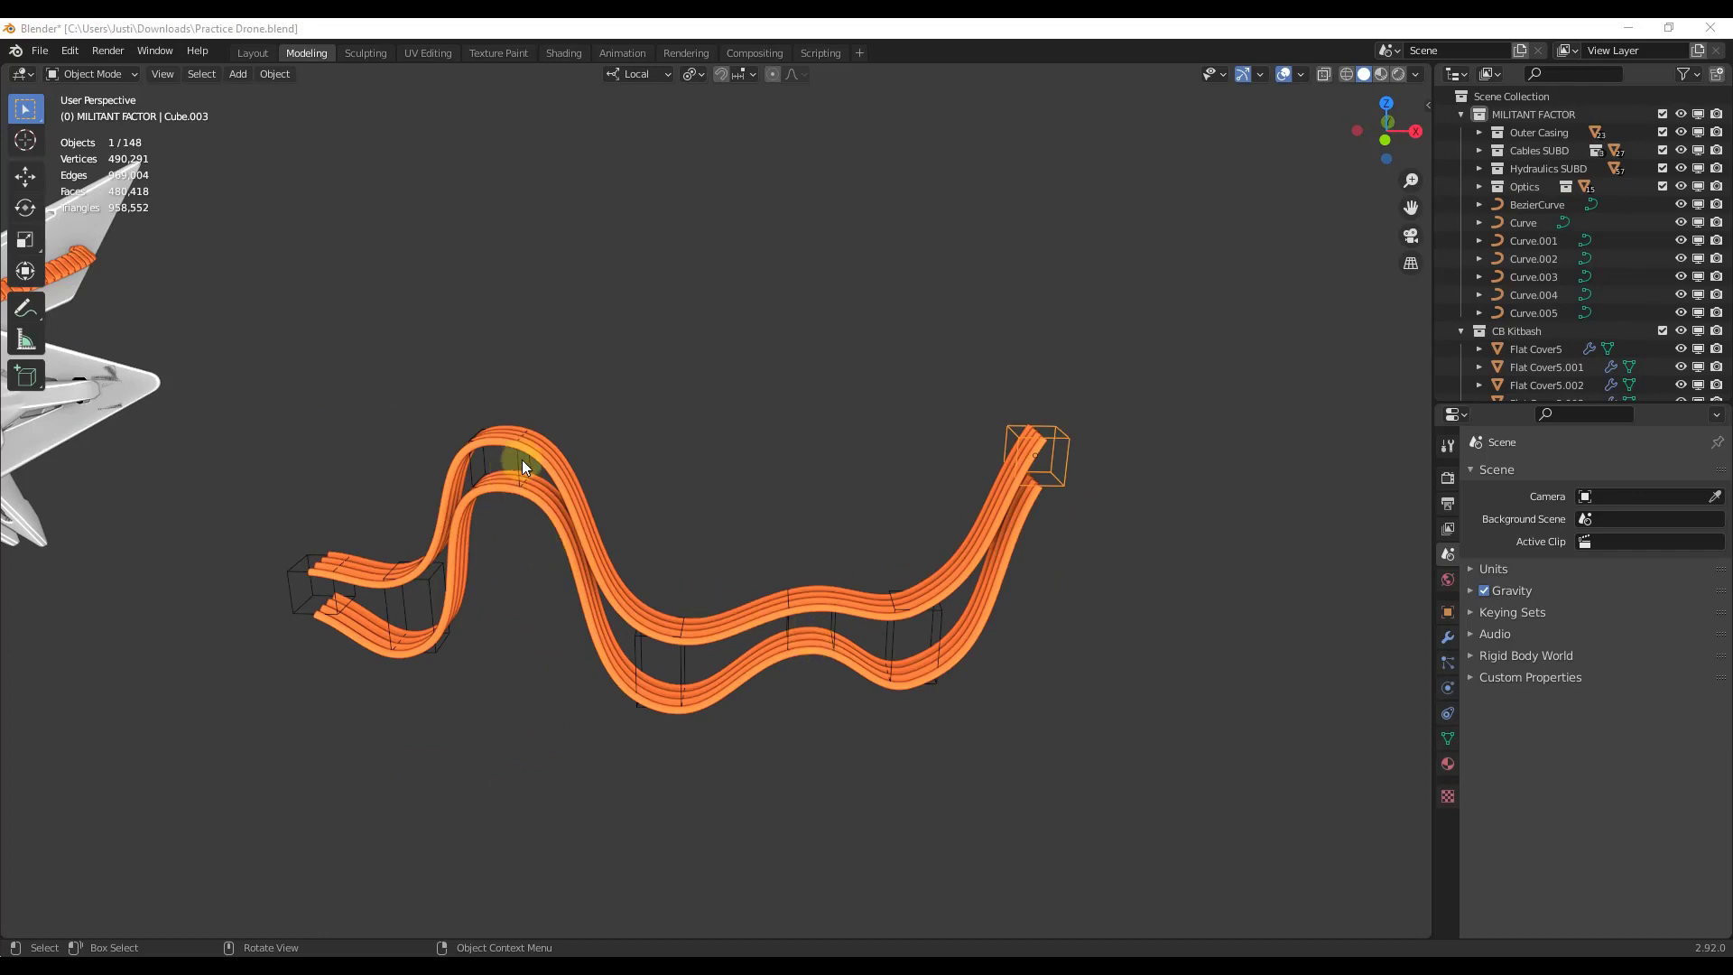
pyautogui.click(522, 463)
pyautogui.press('g')
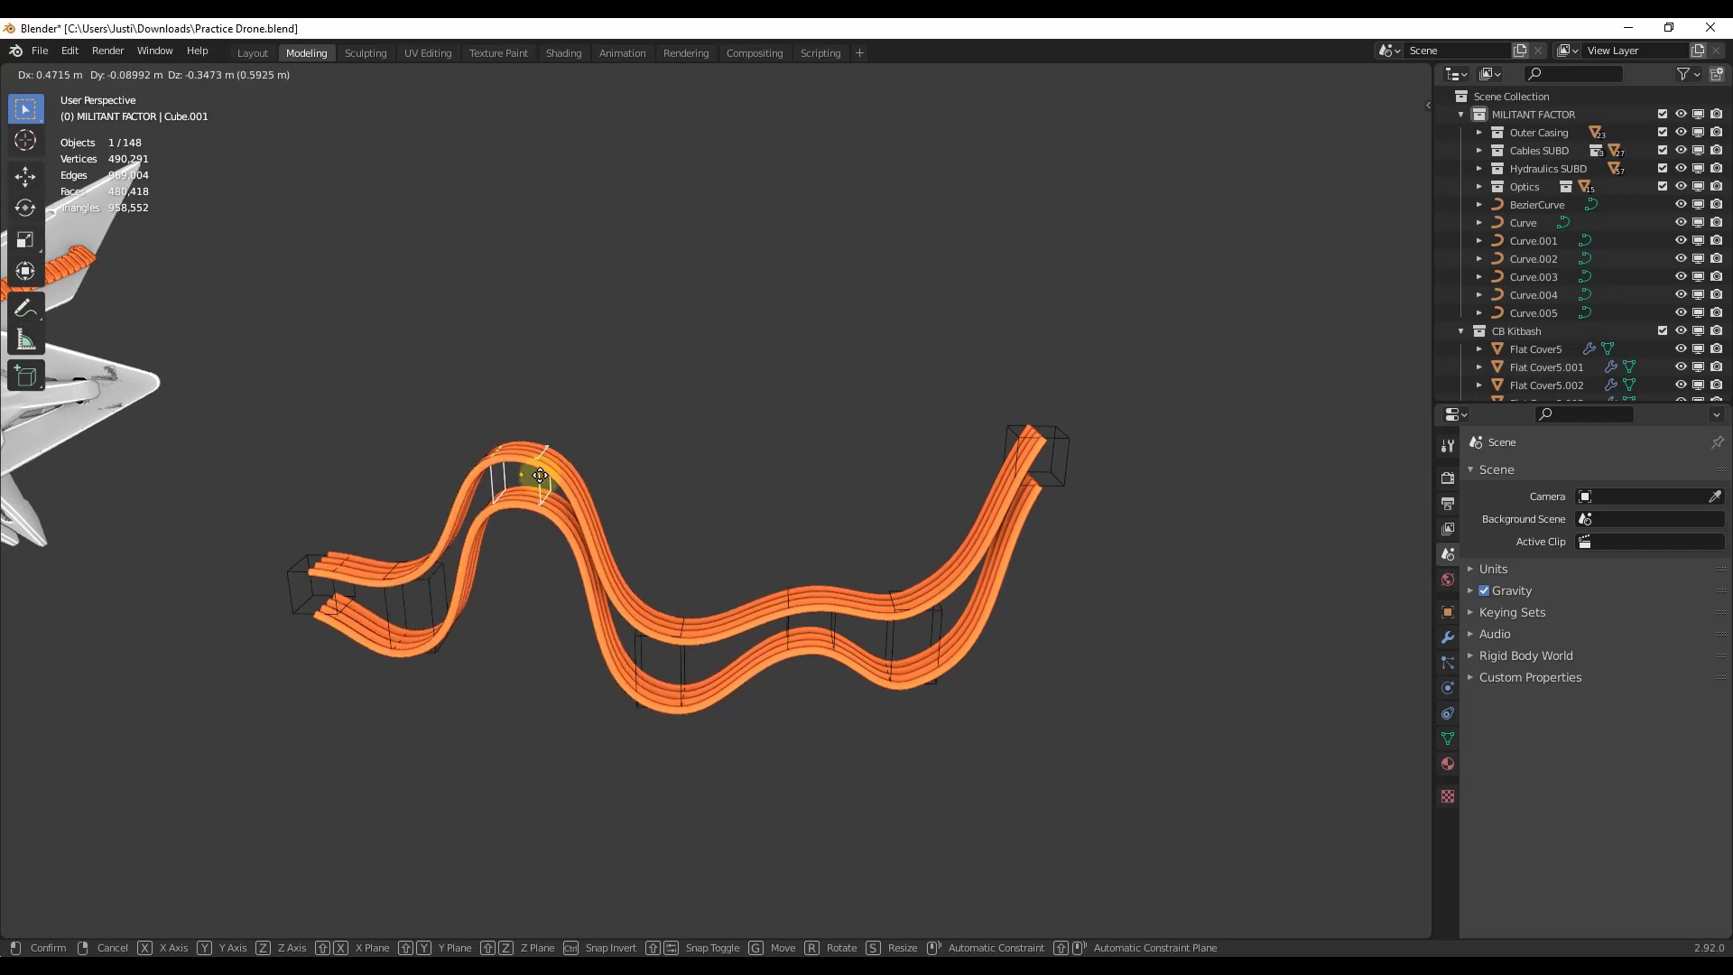
pyautogui.click(538, 495)
pyautogui.click(1055, 457)
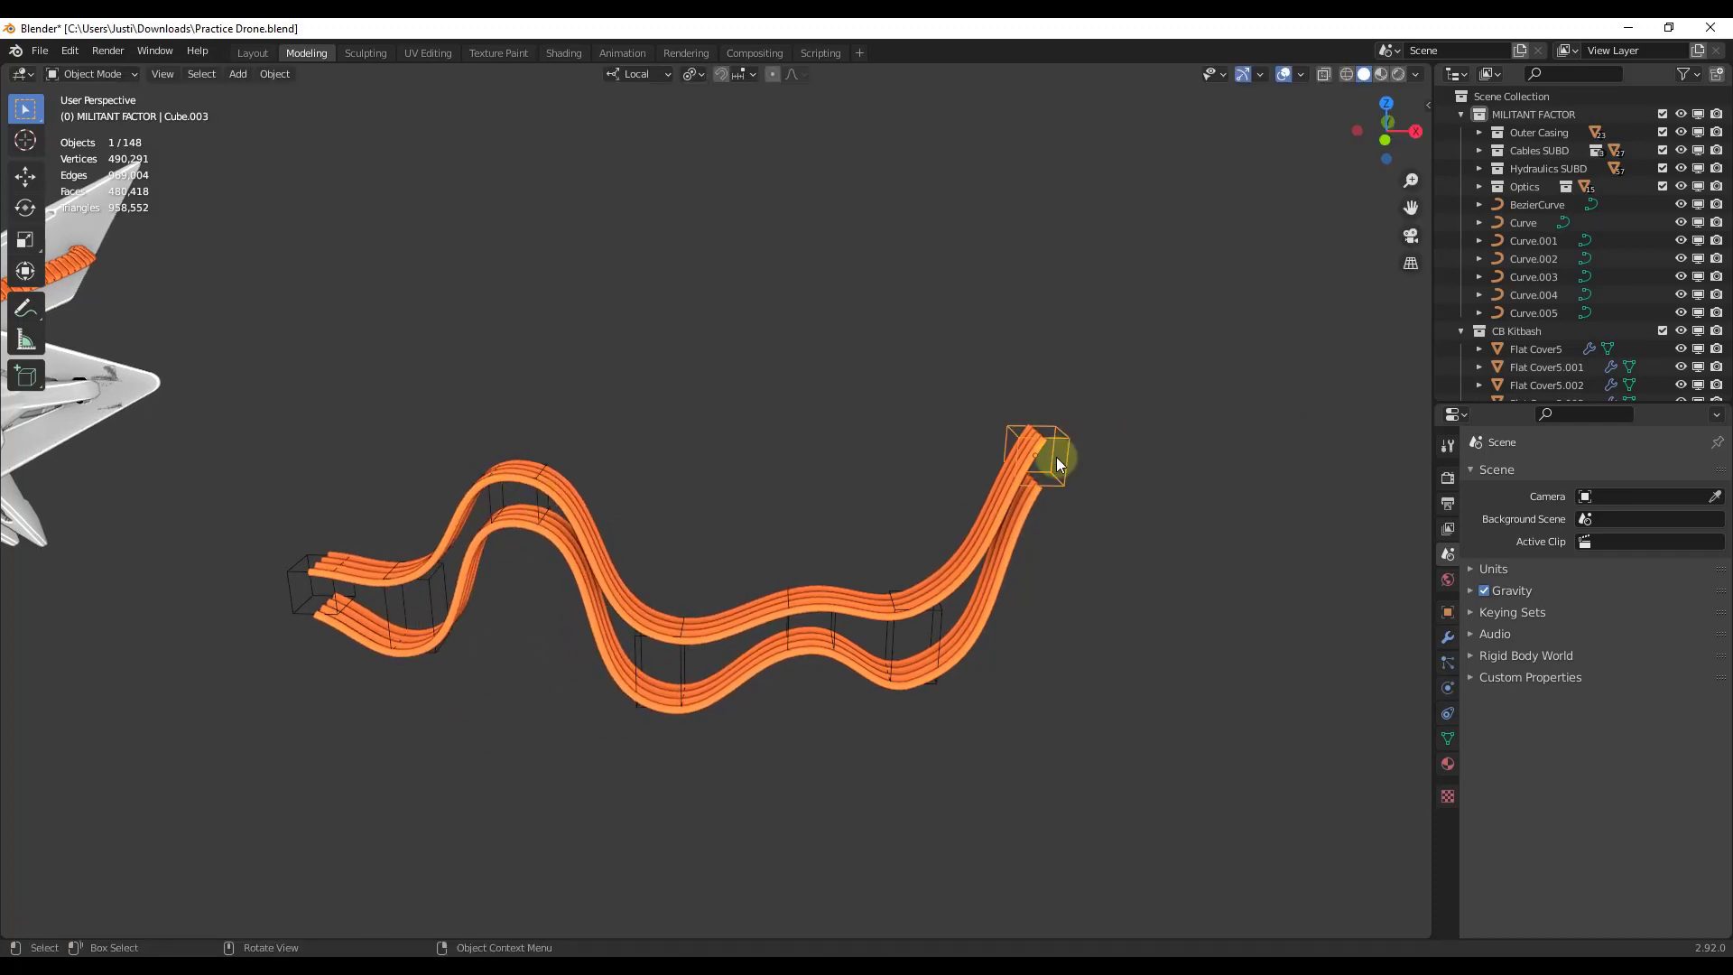
pyautogui.press('g')
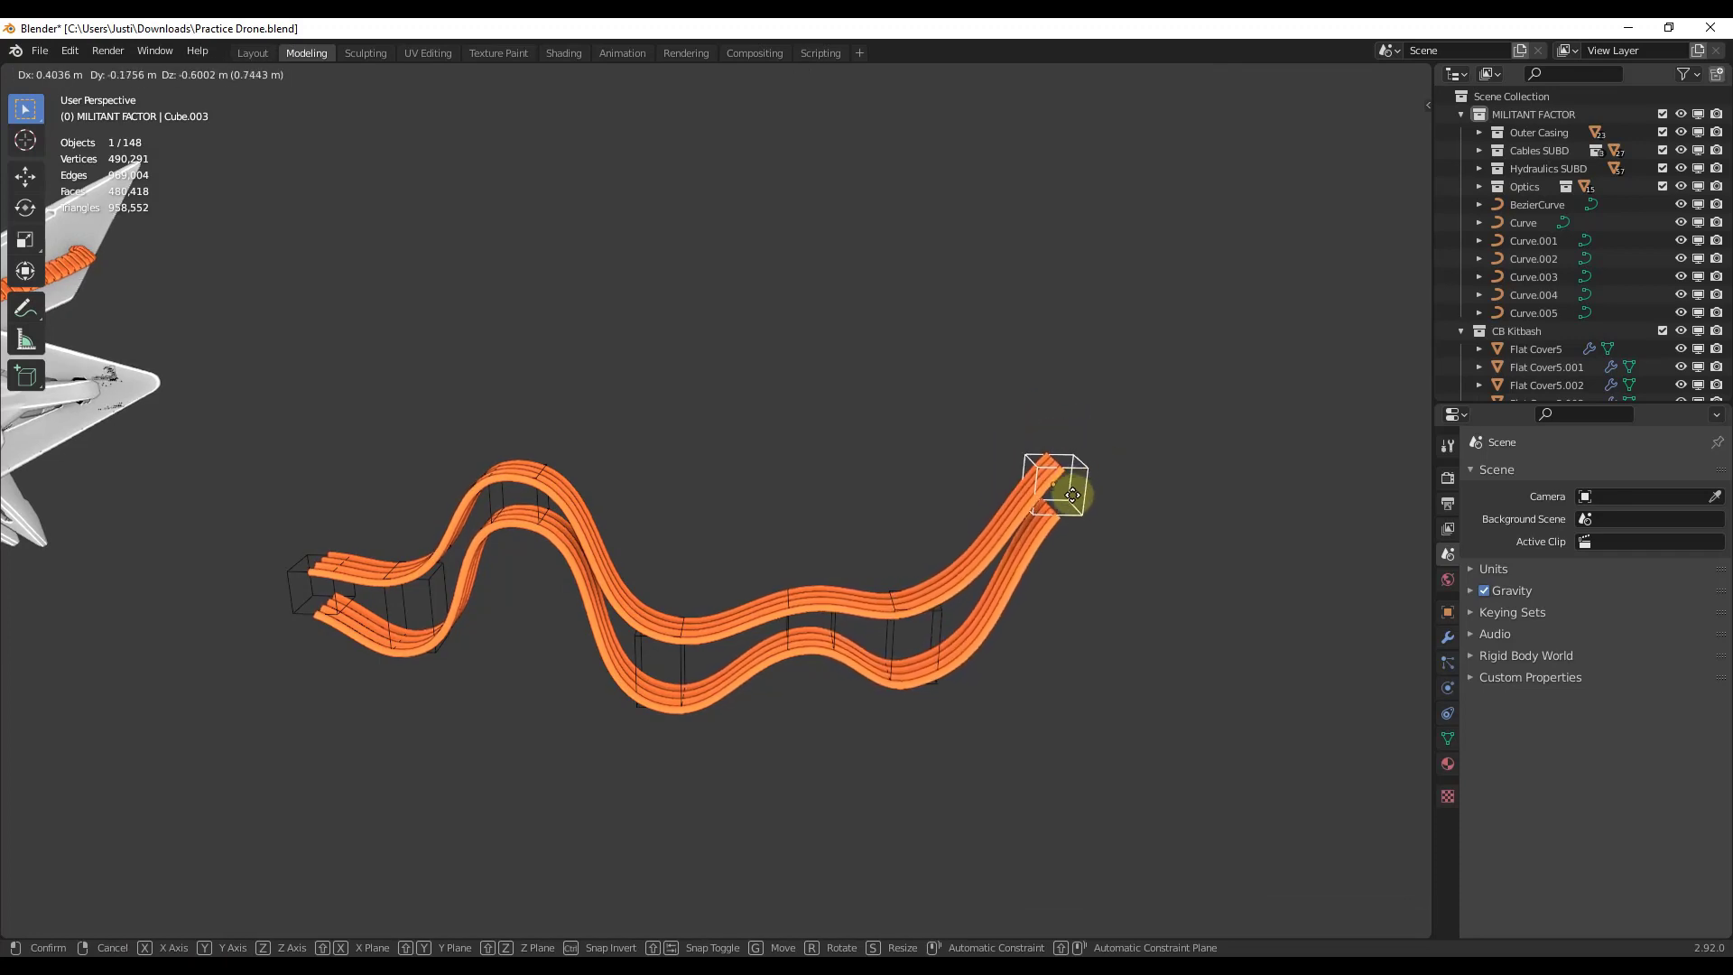
pyautogui.click(1080, 489)
pyautogui.moveTo(1175, 547); pyautogui.dragTo(885, 501, button='middle')
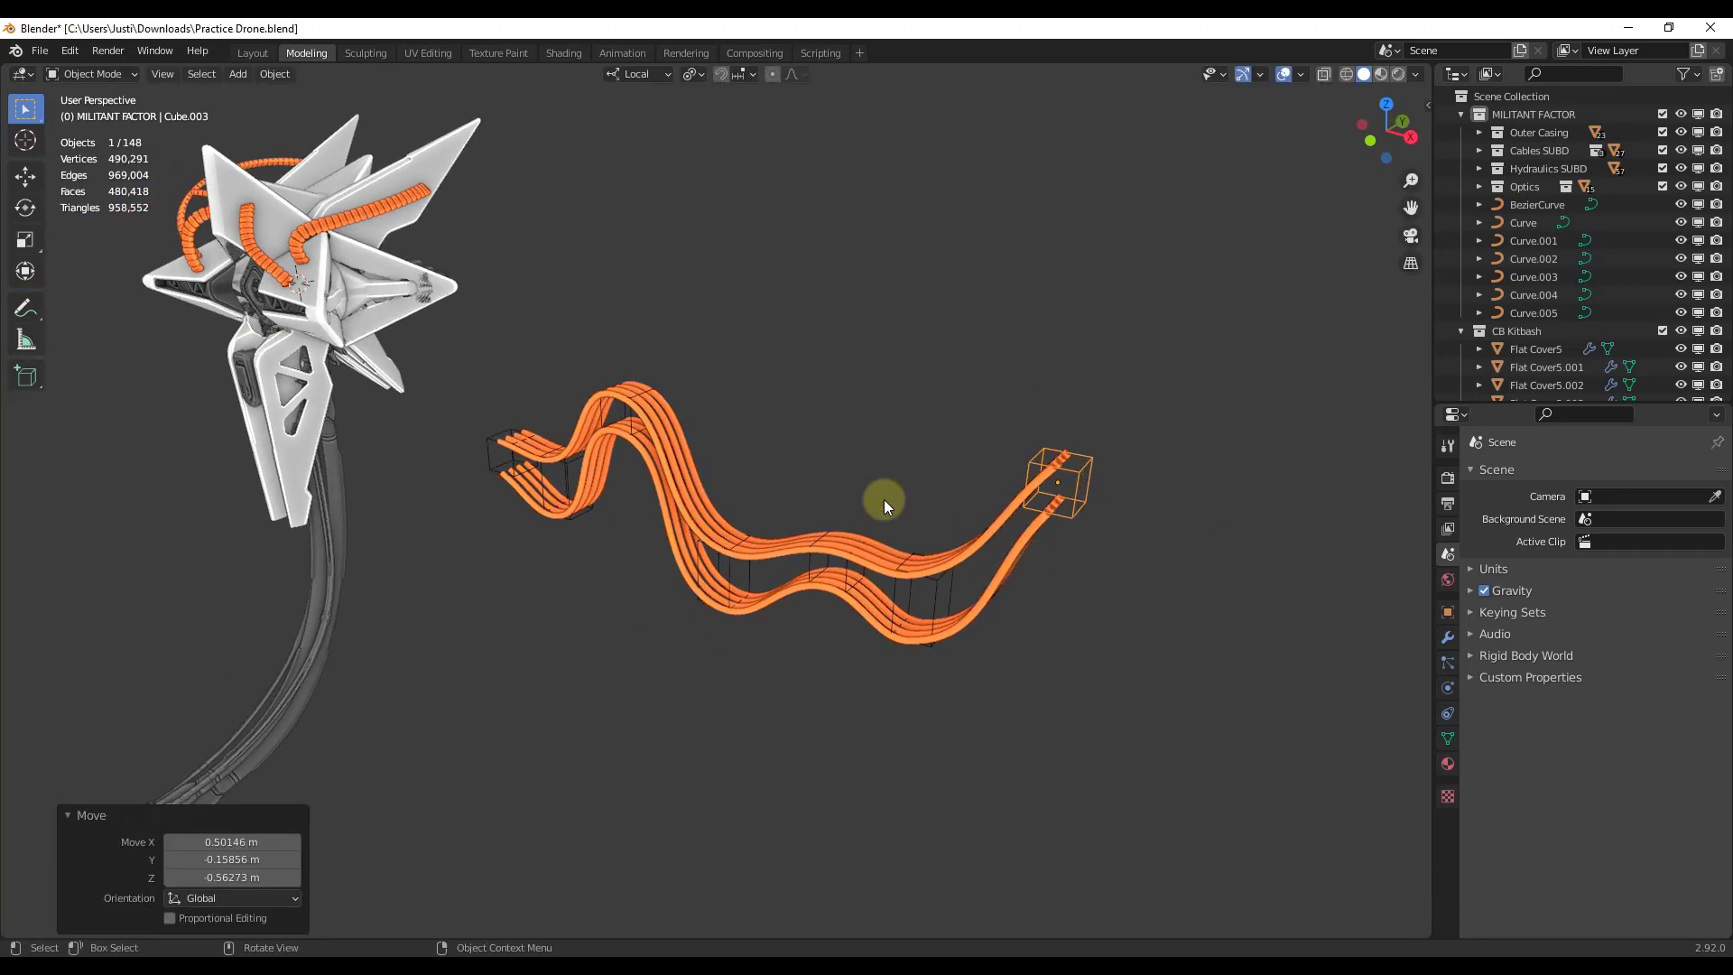
pyautogui.scroll(3, 999, 551)
pyautogui.scroll(-5, 971, 543)
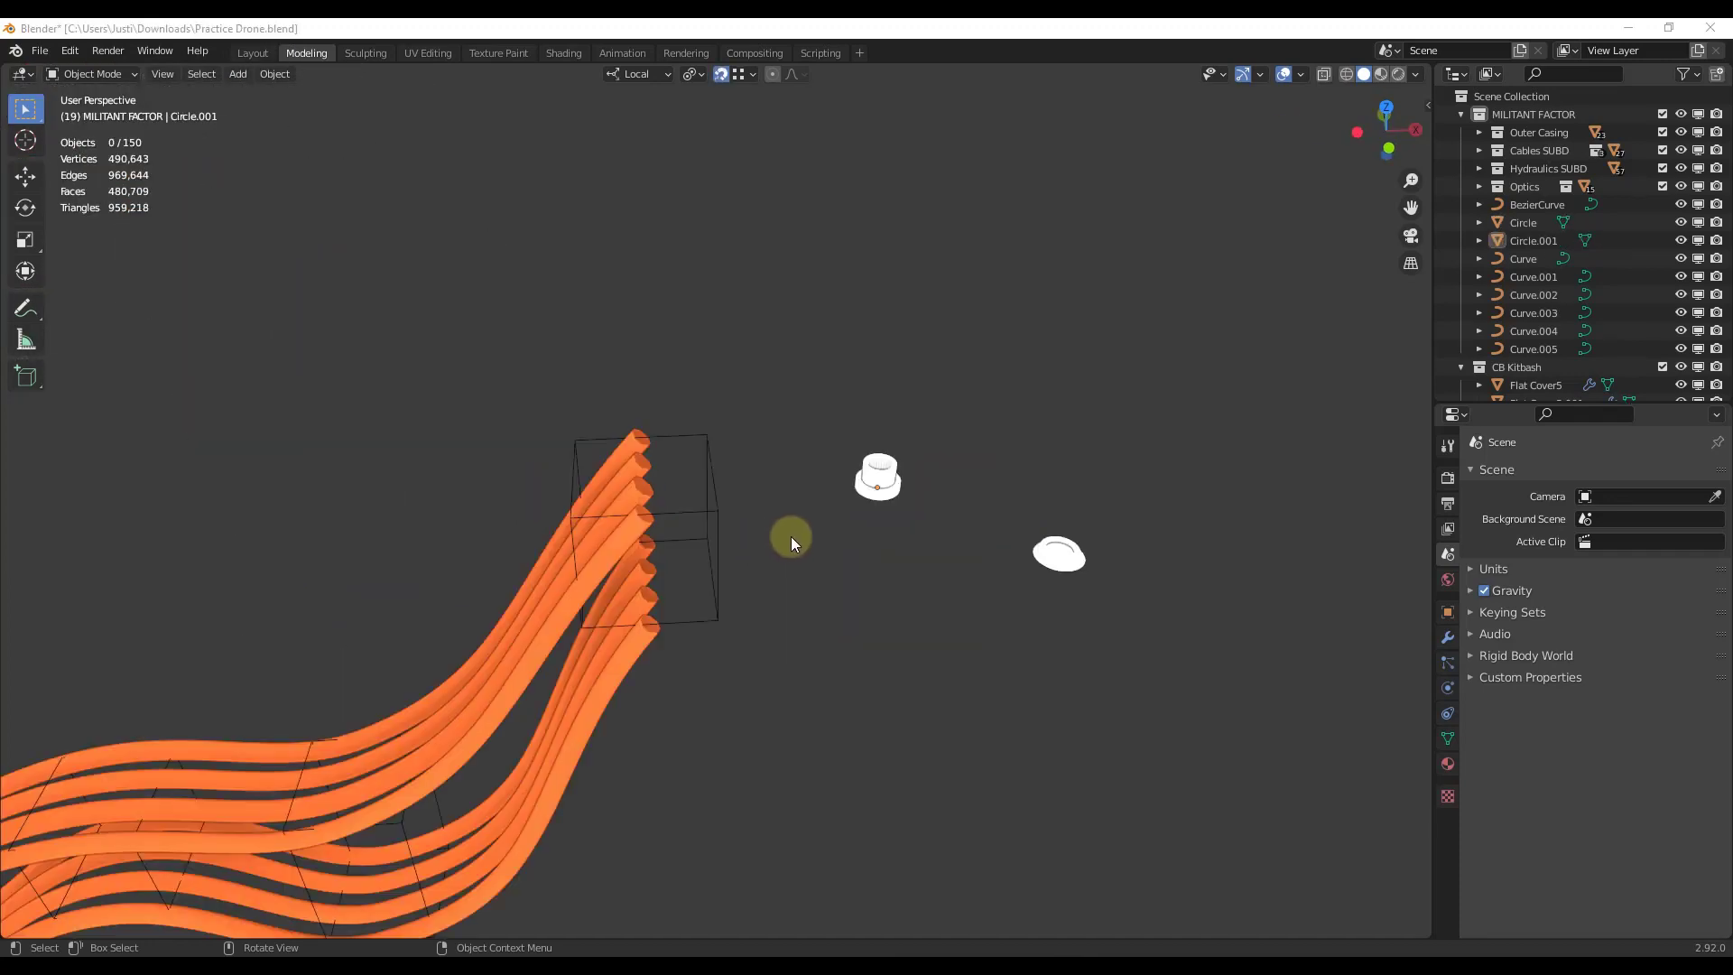
pyautogui.scroll(-7, 835, 468)
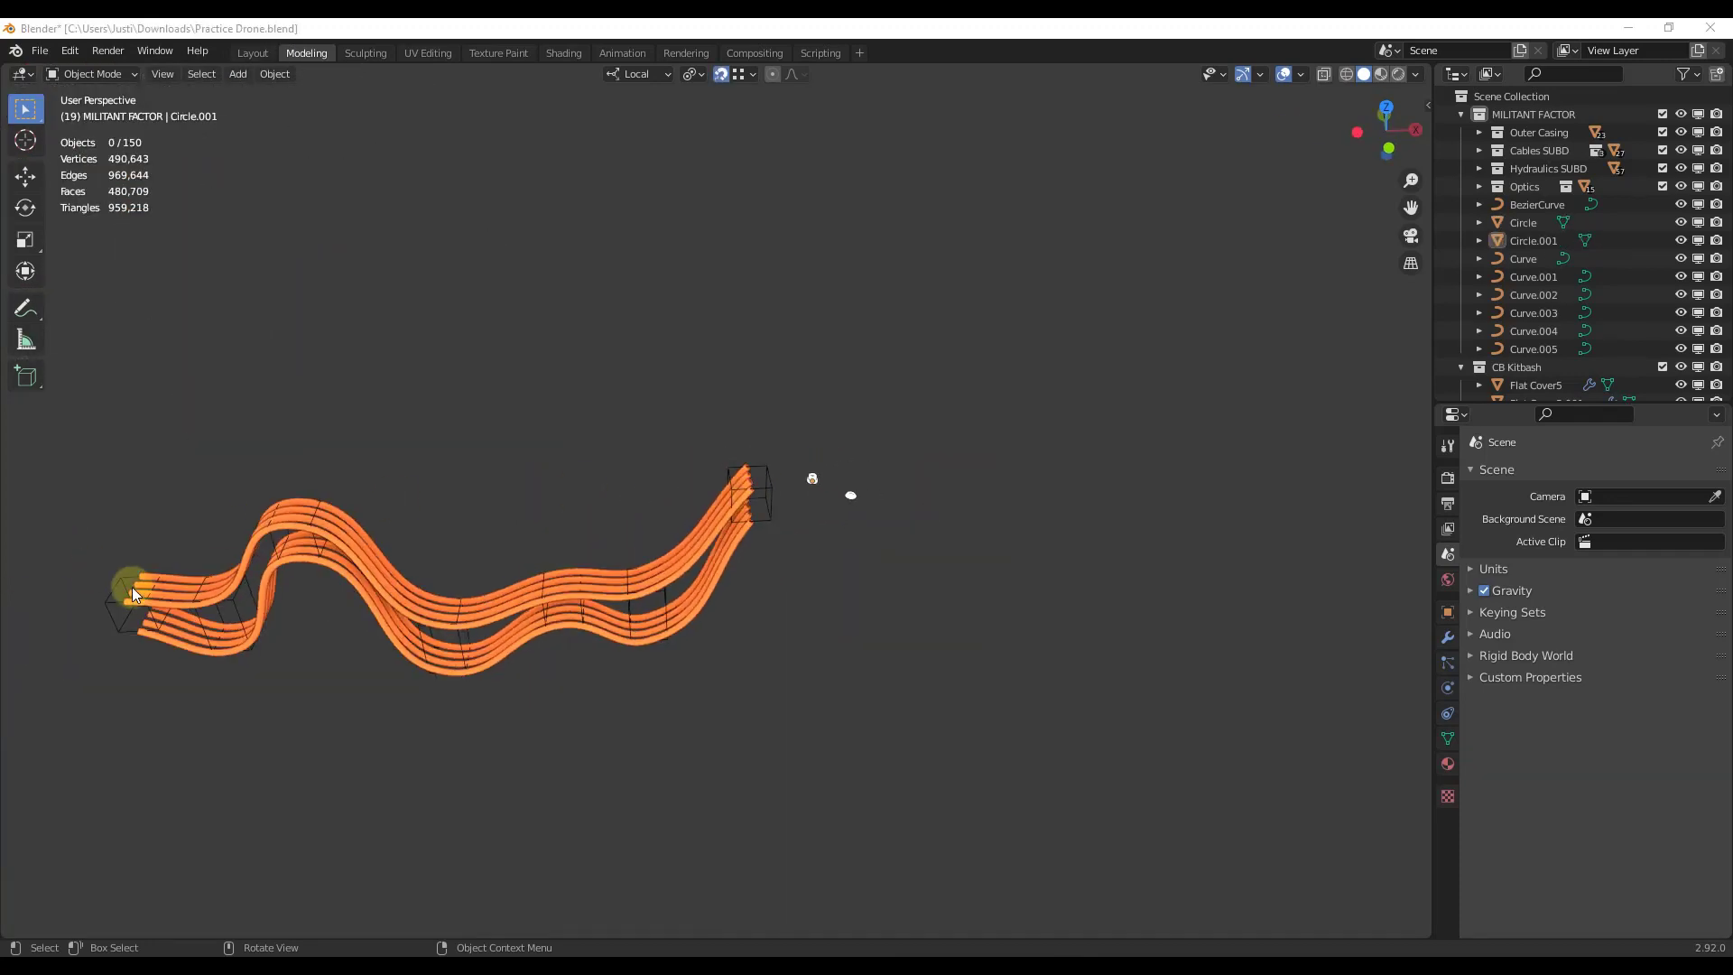
pyautogui.scroll(6, 815, 464)
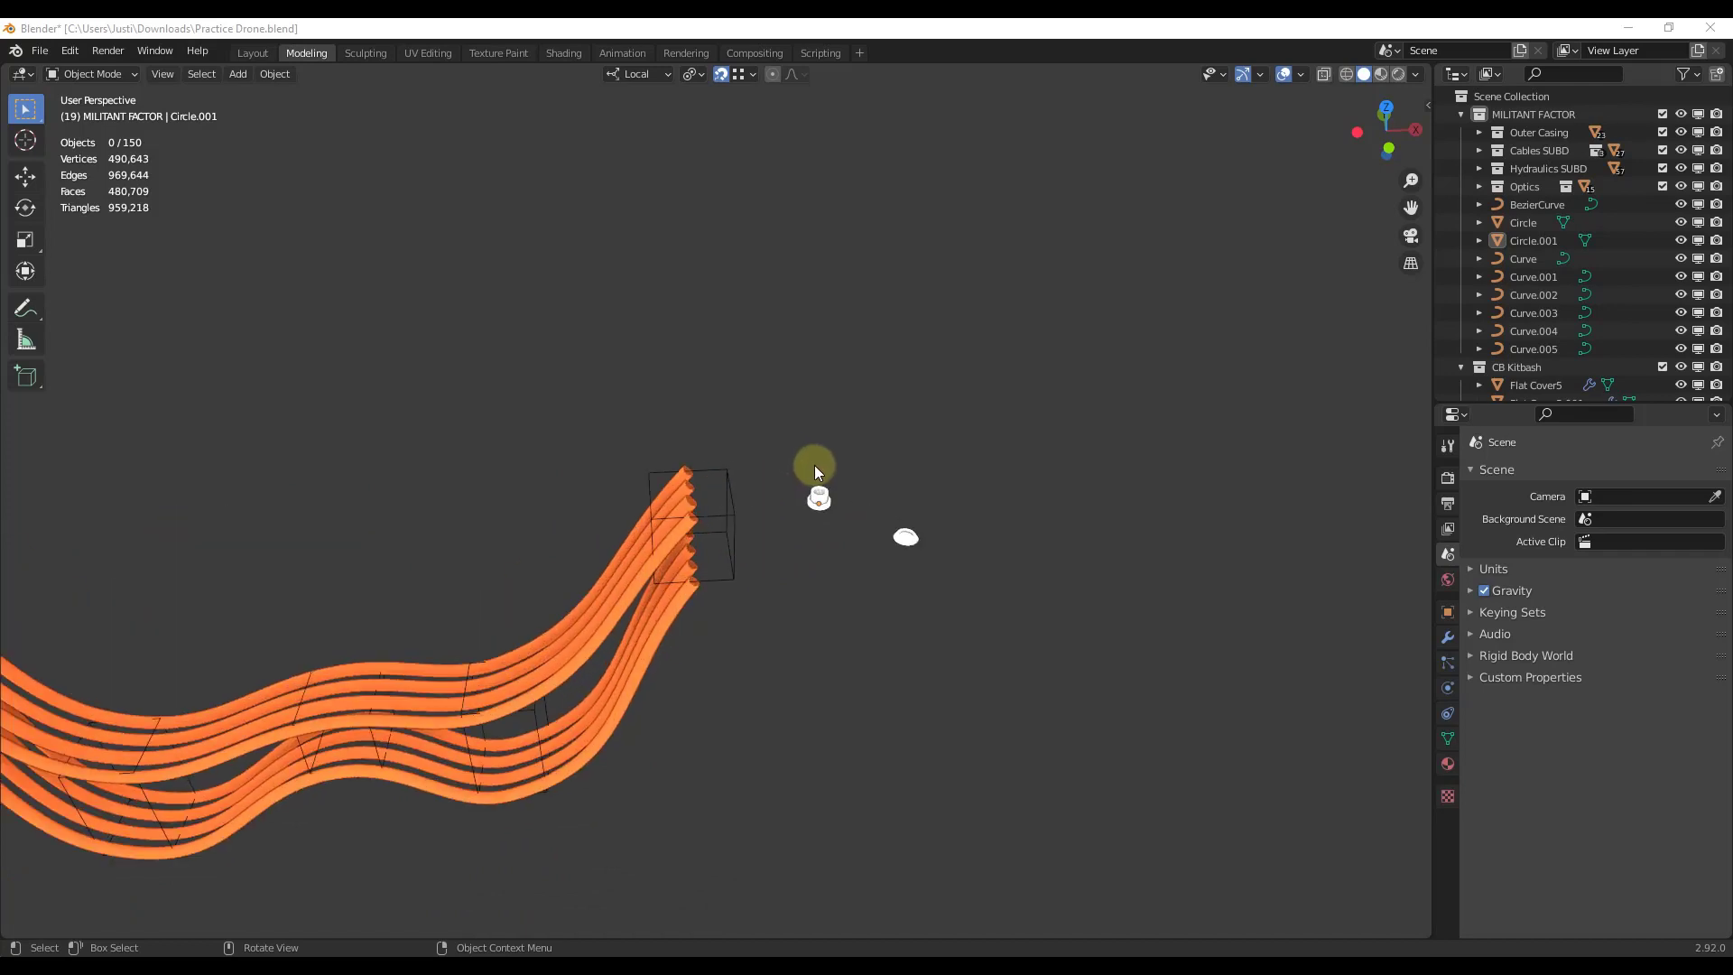
# Select the flat disc mesh and the four upper wires and attach it to them with Mesh to Curvebash
pyautogui.moveTo(678, 524); pyautogui.dragTo(699, 535, button='middle')
pyautogui.click(1012, 520)
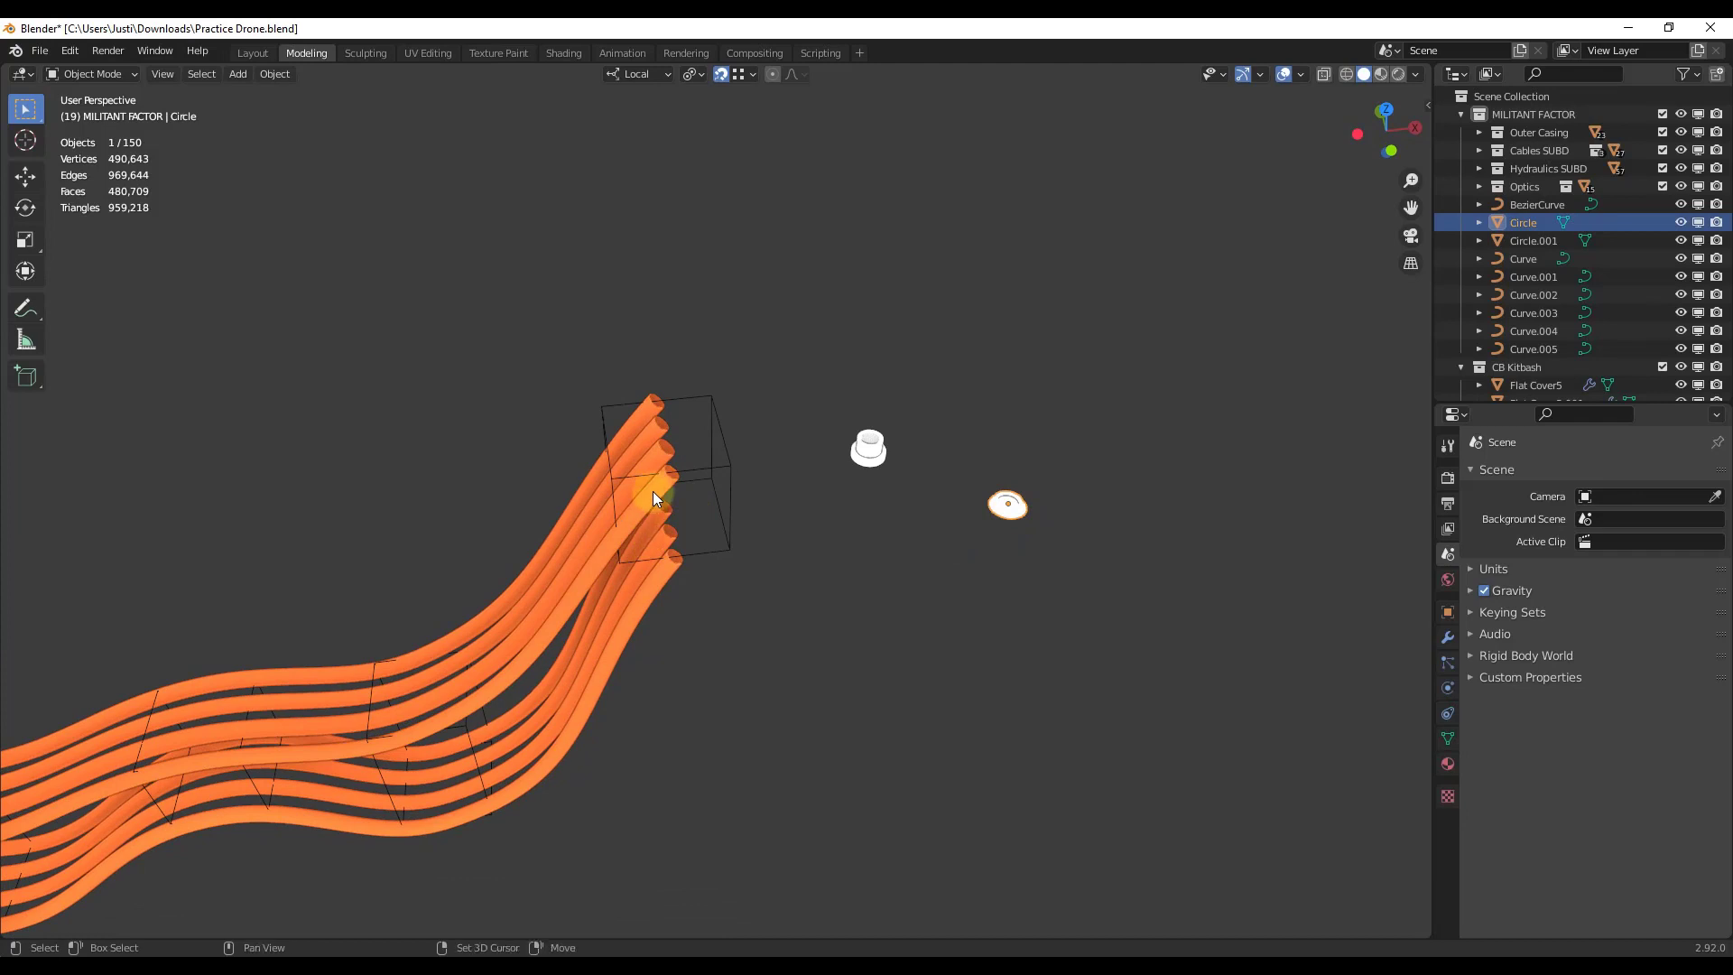
pyautogui.keyDown('shift'); pyautogui.click(653, 491); pyautogui.keyUp('shift')
pyautogui.click(966, 550)
pyautogui.click(1008, 504)
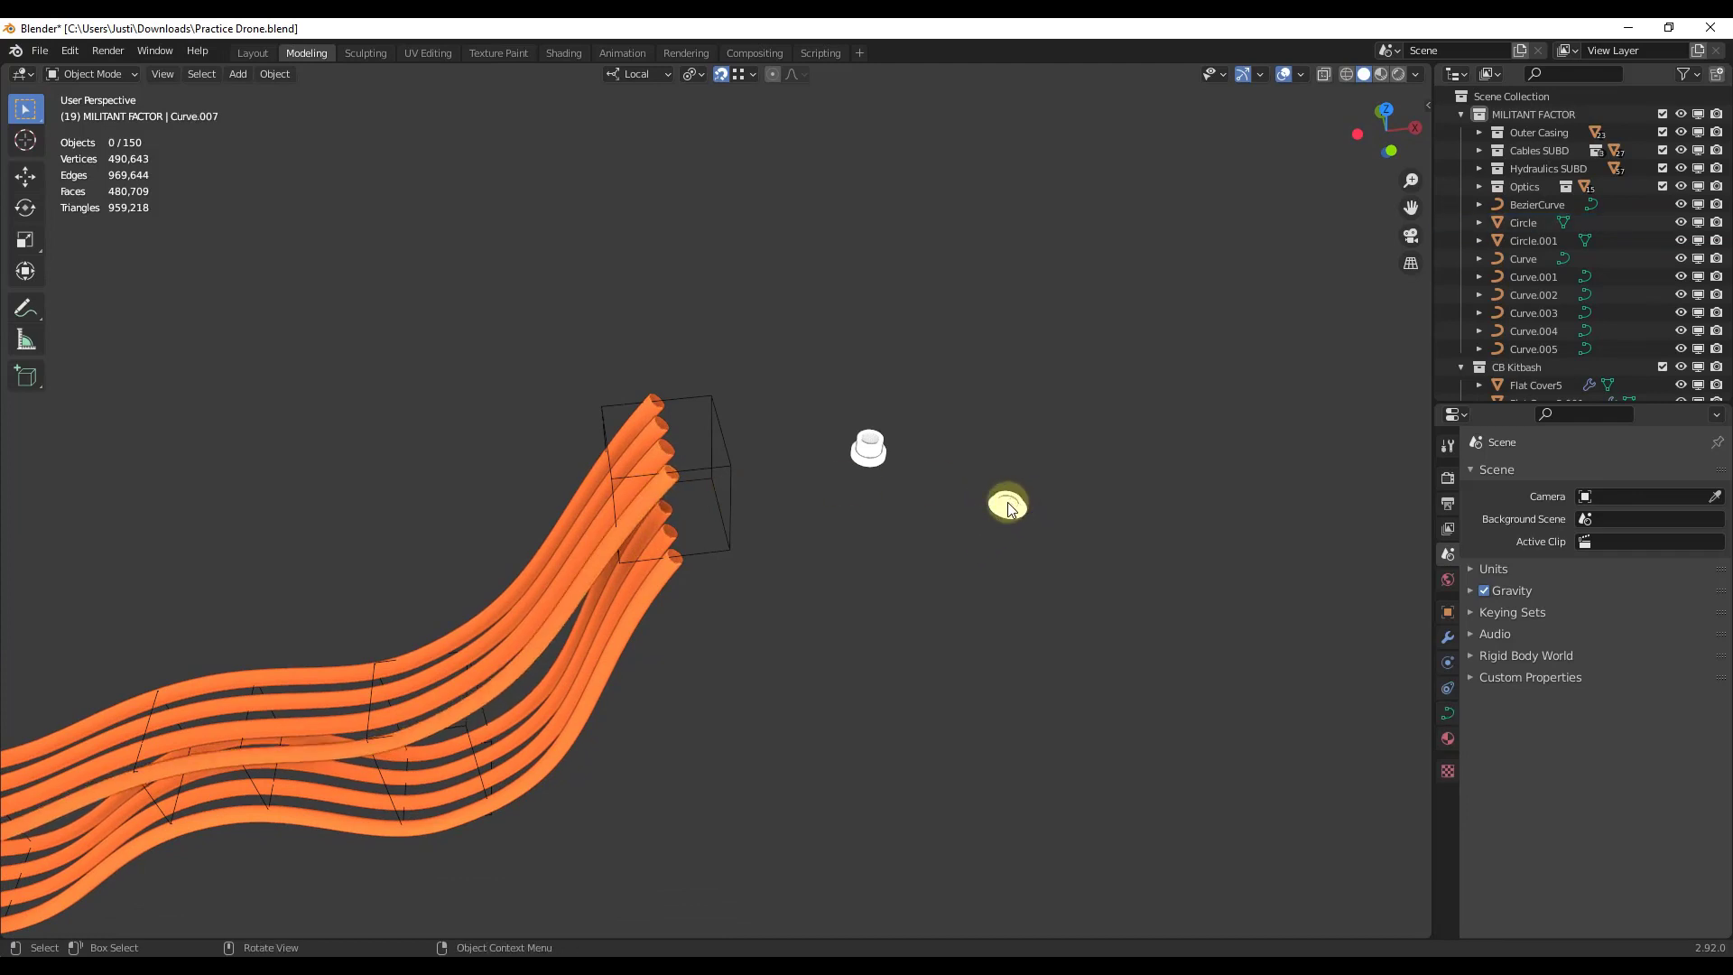
pyautogui.keyDown('shift'); pyautogui.click(663, 488); pyautogui.keyUp('shift')
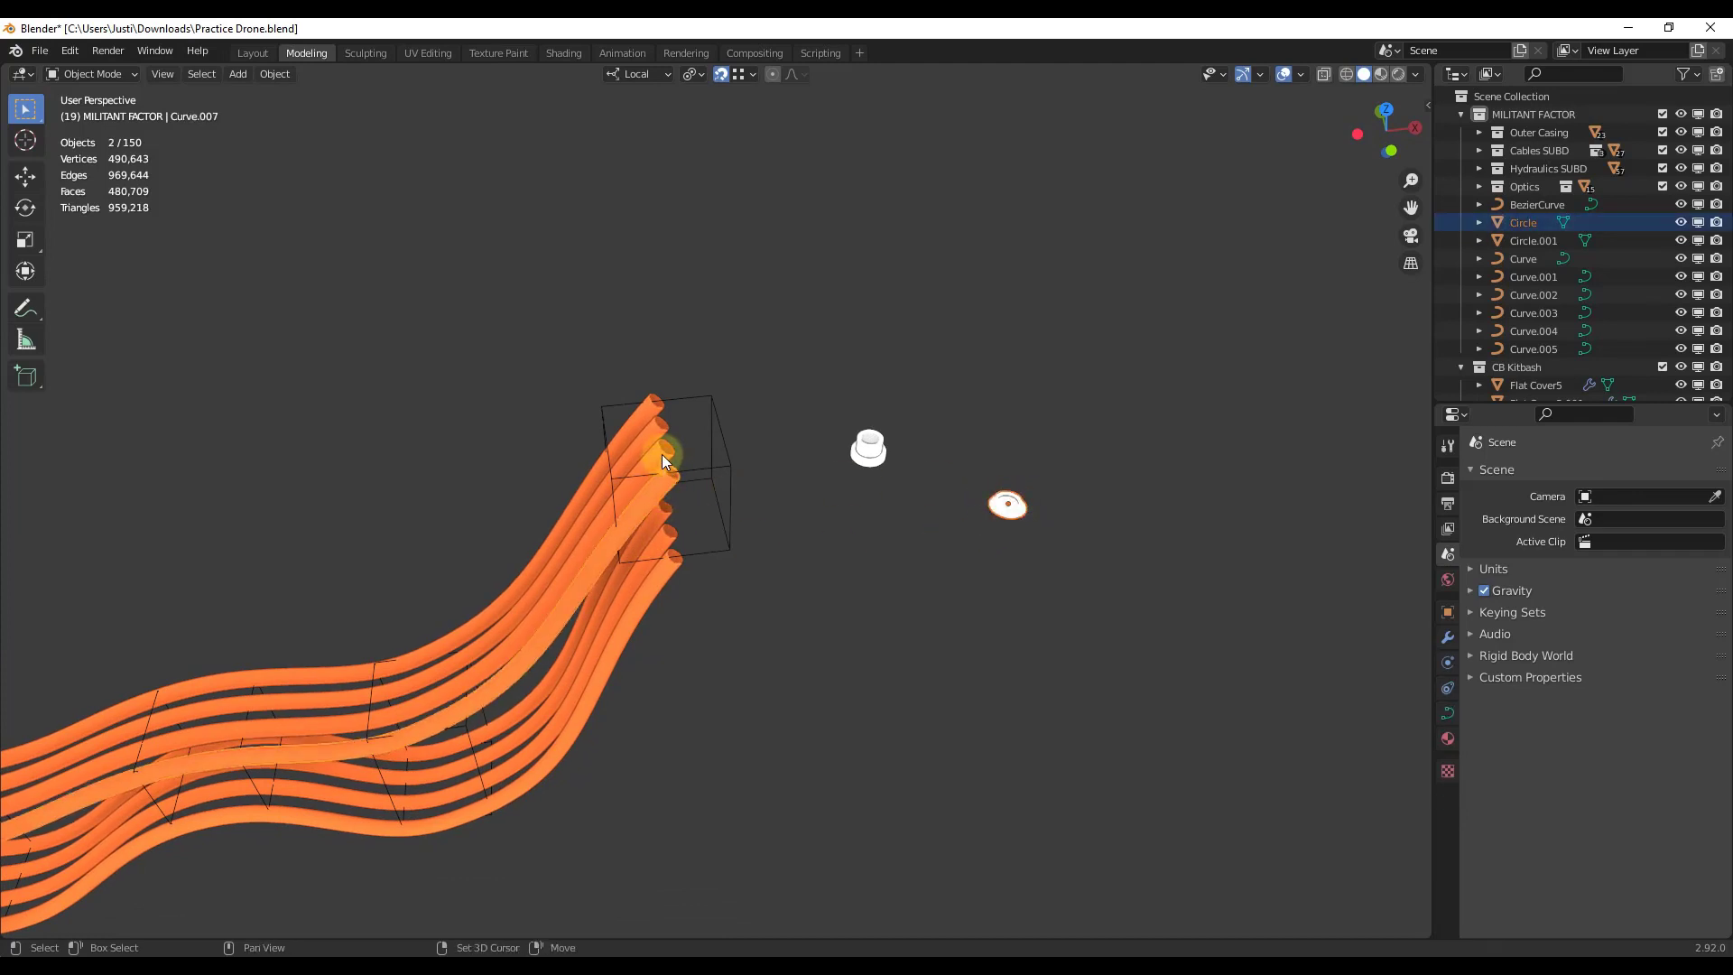
pyautogui.keyDown('shift'); pyautogui.click(663, 453); pyautogui.keyUp('shift')
pyautogui.keyDown('shift'); pyautogui.click(653, 411); pyautogui.keyUp('shift')
pyautogui.keyDown('shift'); pyautogui.click(652, 409); pyautogui.keyUp('shift')
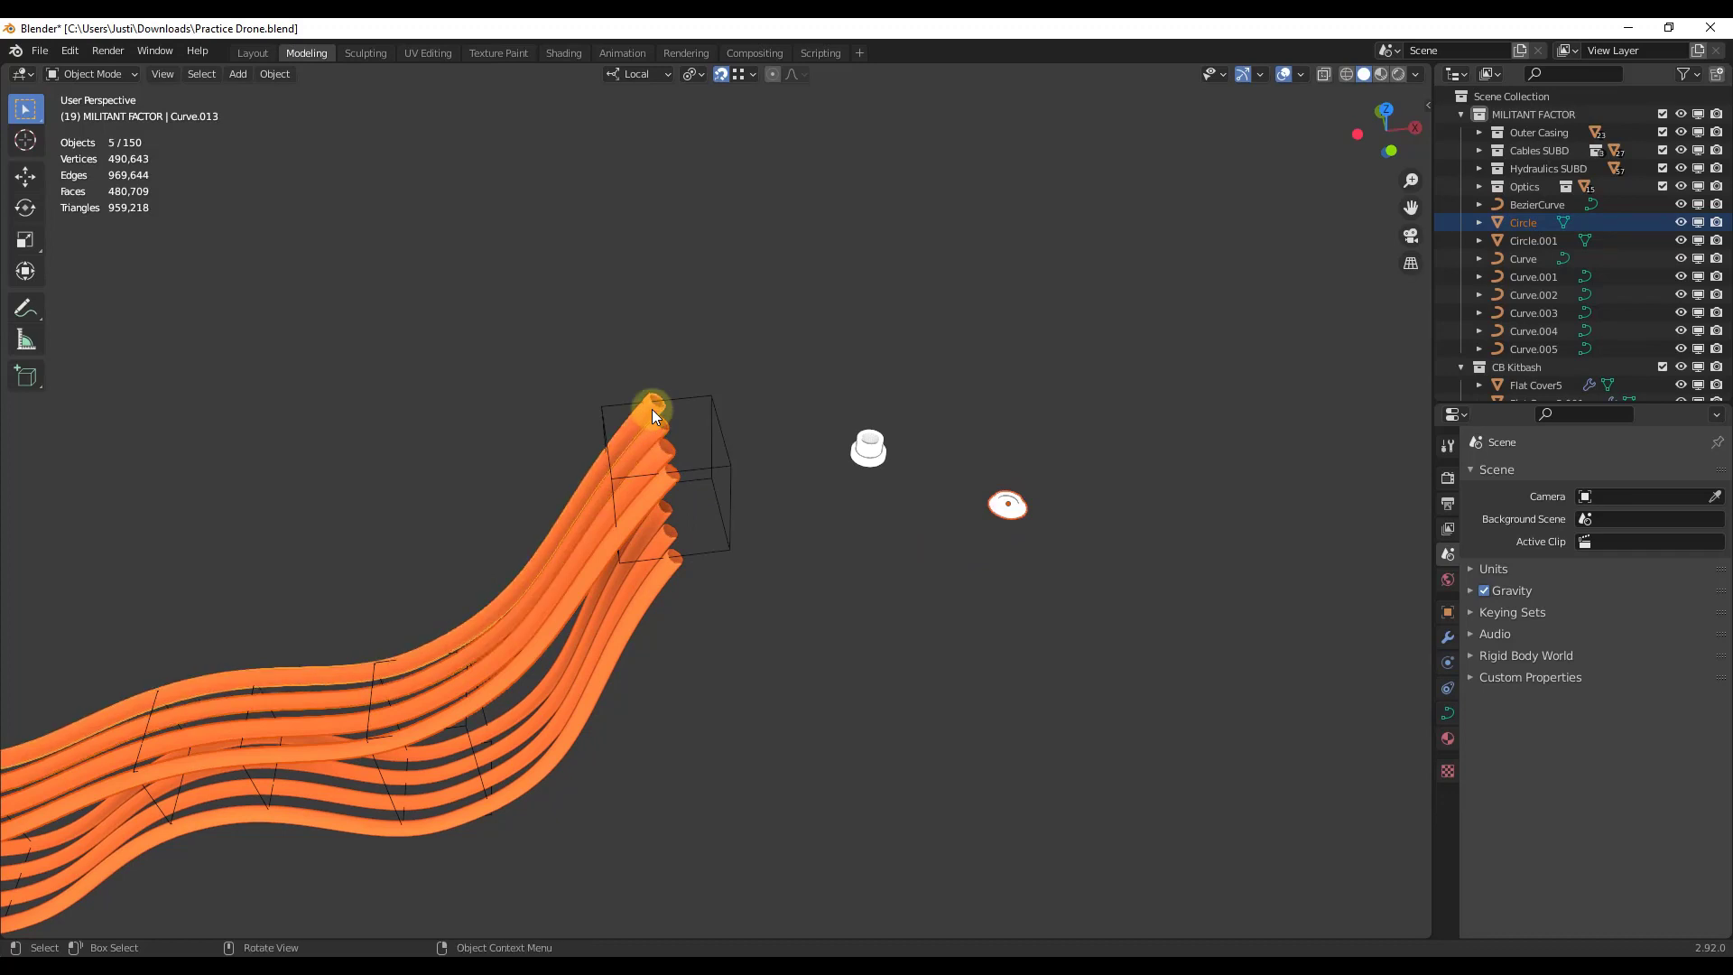
pyautogui.rightClick(652, 409)
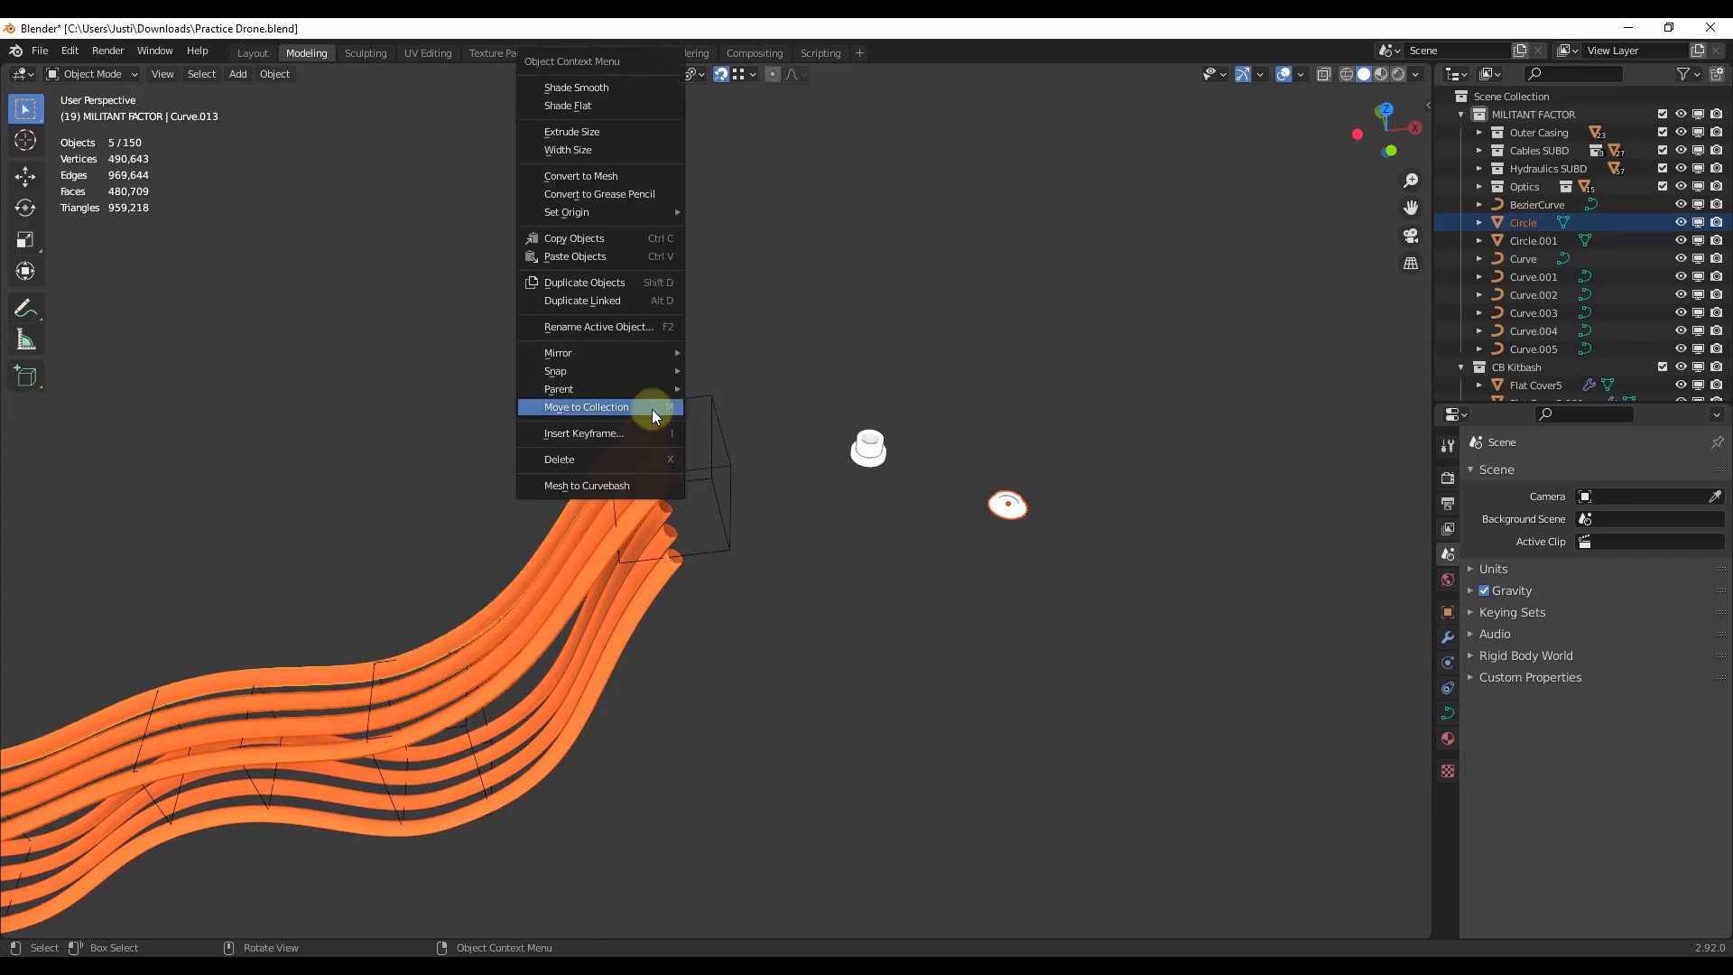
pyautogui.click(612, 483)
# Slide the attached discs onto the cube-side ends of the upper wires with a Slide value of -1.53
pyautogui.scroll(6, 681, 459)
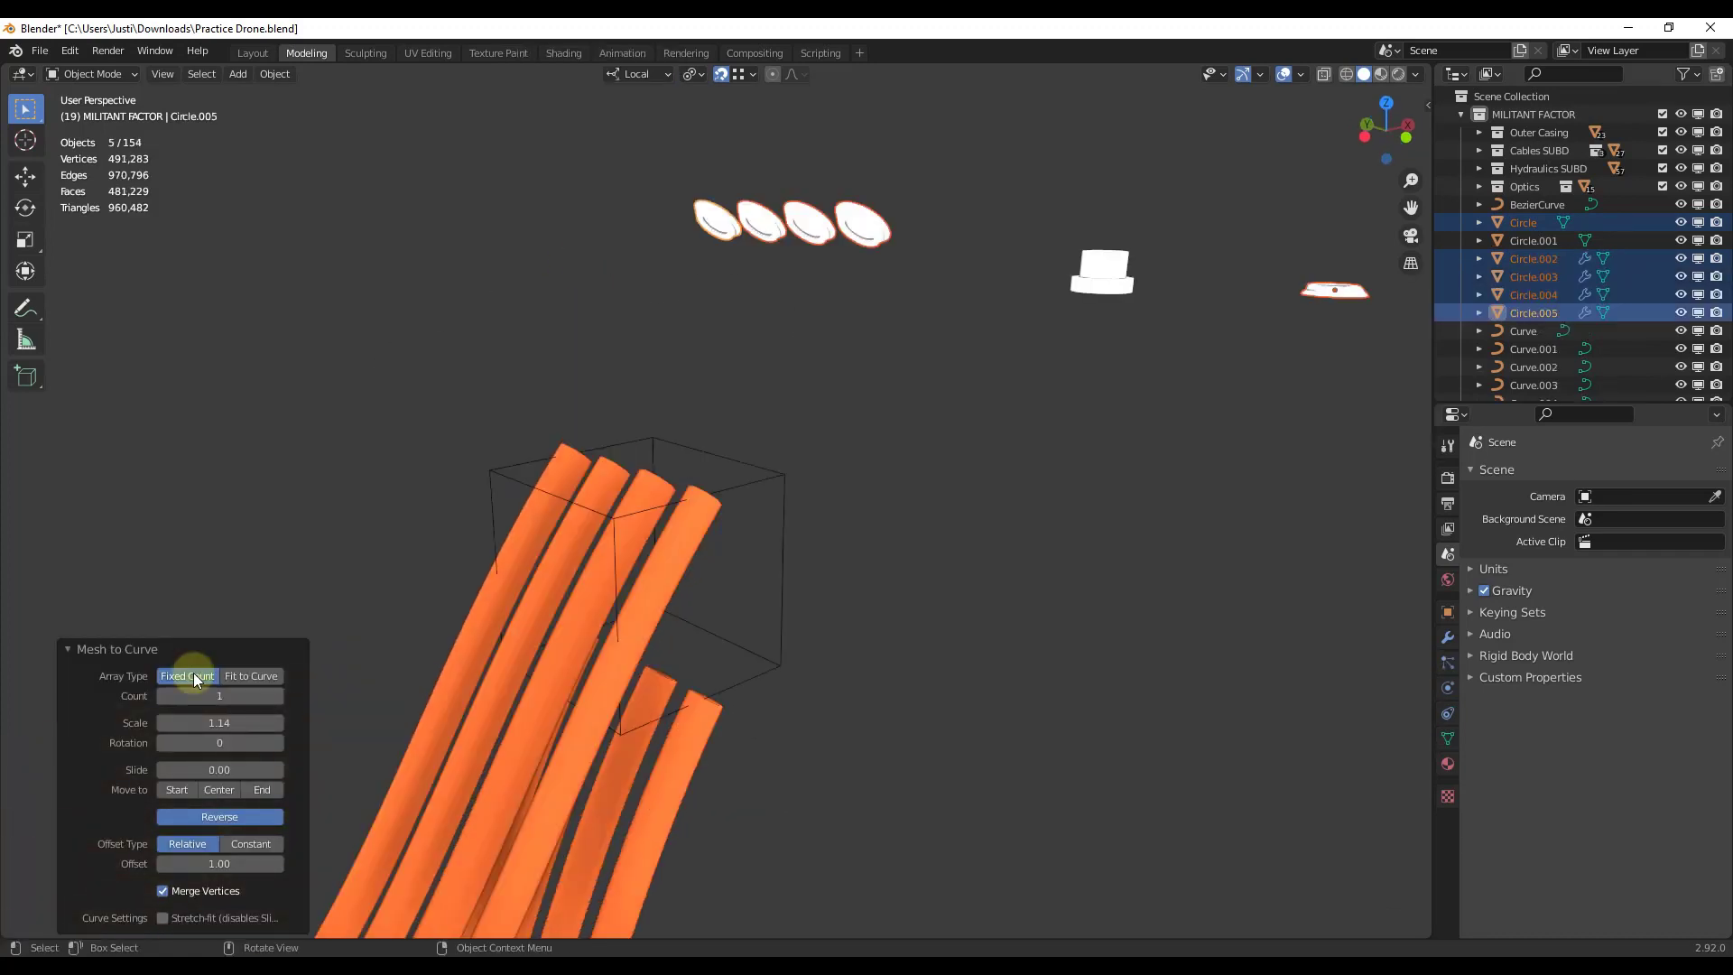
pyautogui.moveTo(865, 338); pyautogui.dragTo(794, 415, button='middle')
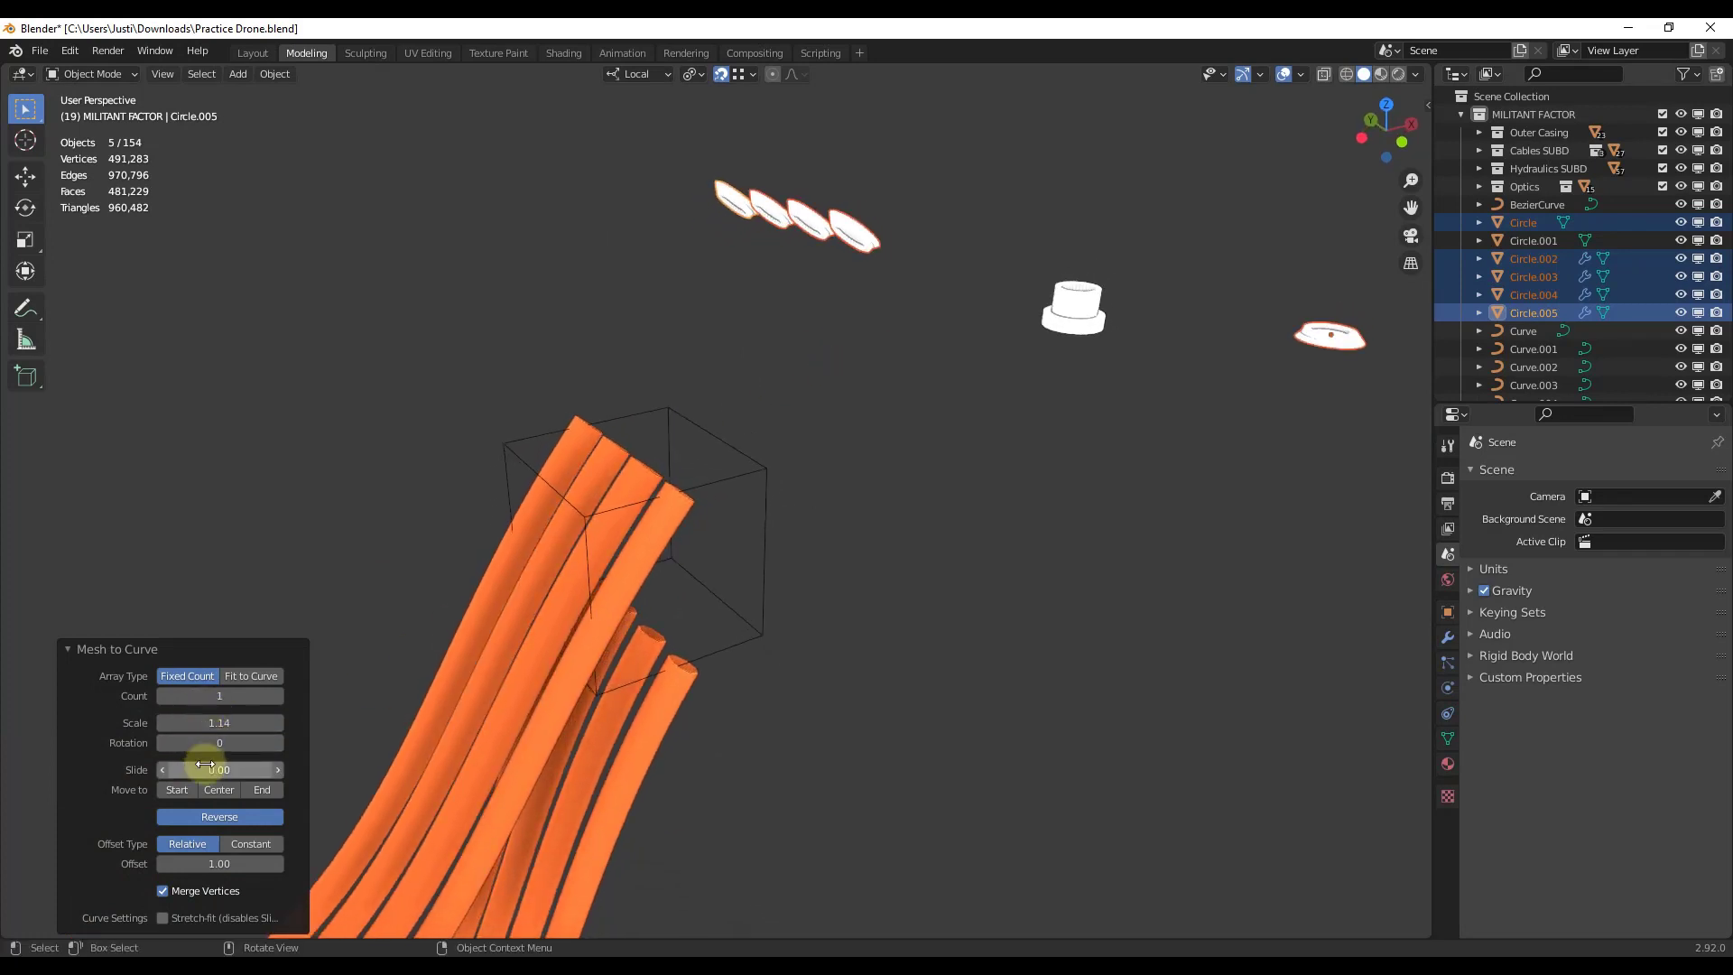
pyautogui.moveTo(216, 769); pyautogui.dragTo(1664, 866)
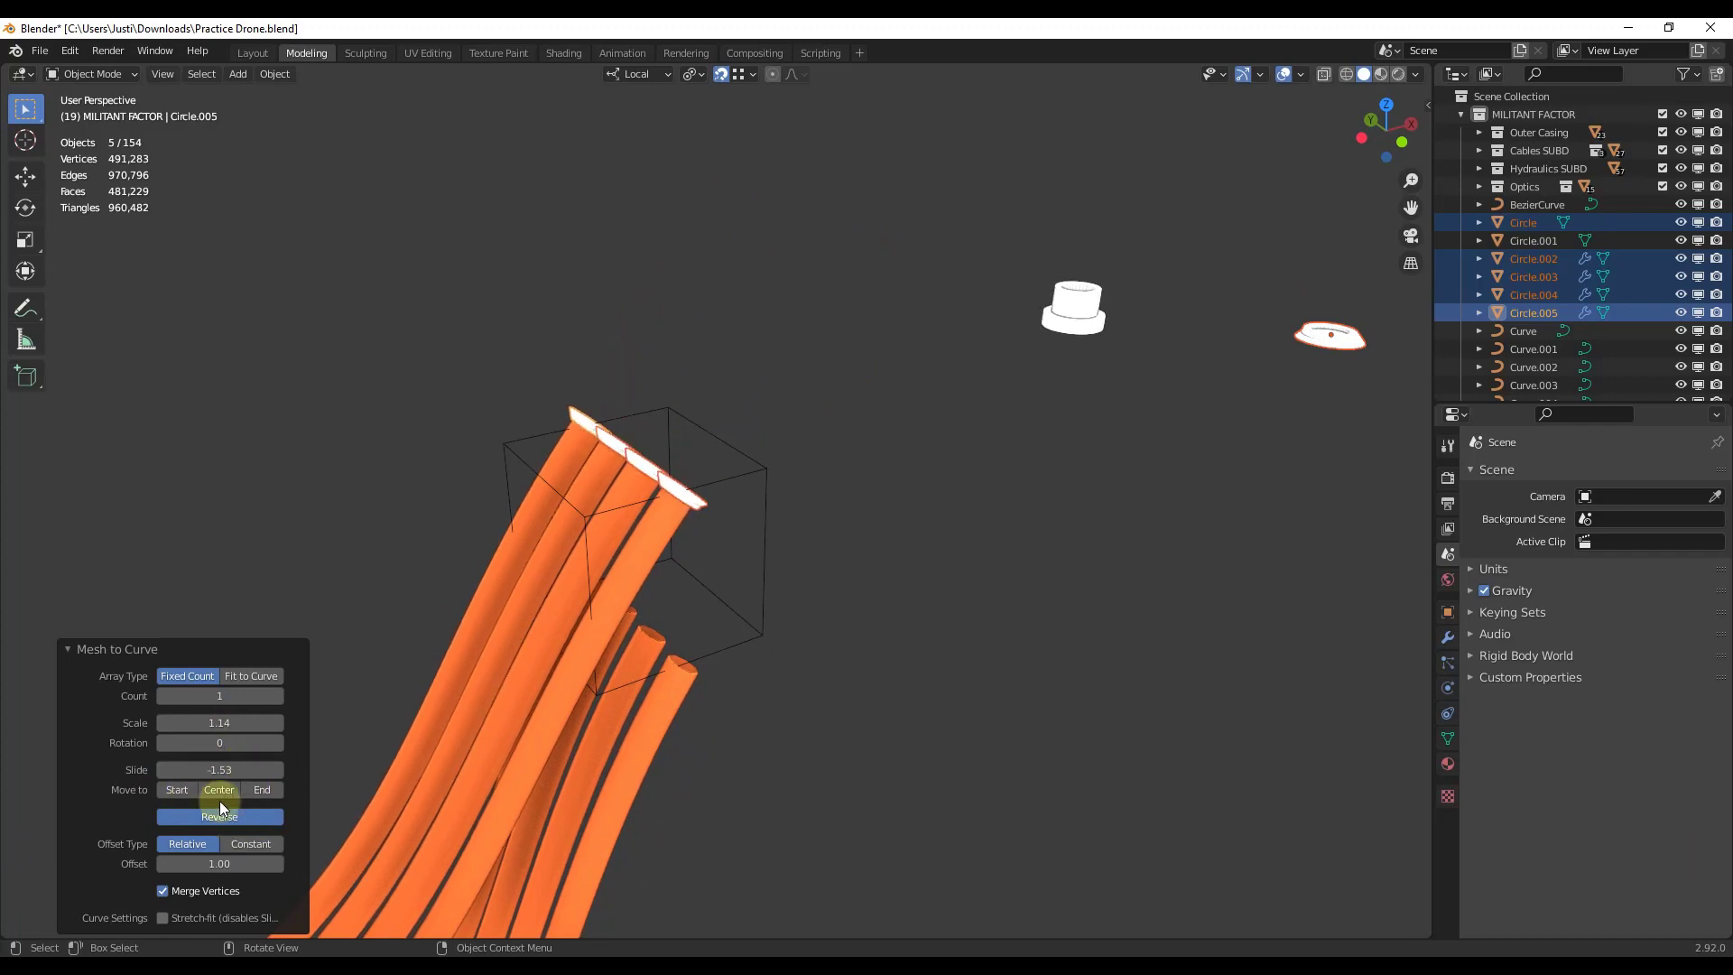
pyautogui.click(267, 792)
pyautogui.moveTo(230, 771); pyautogui.dragTo(1687, 910)
# Select the stepped round cap mesh and the four lower wires and run Mesh to Curvebash on them
pyautogui.scroll(-3, 800, 511)
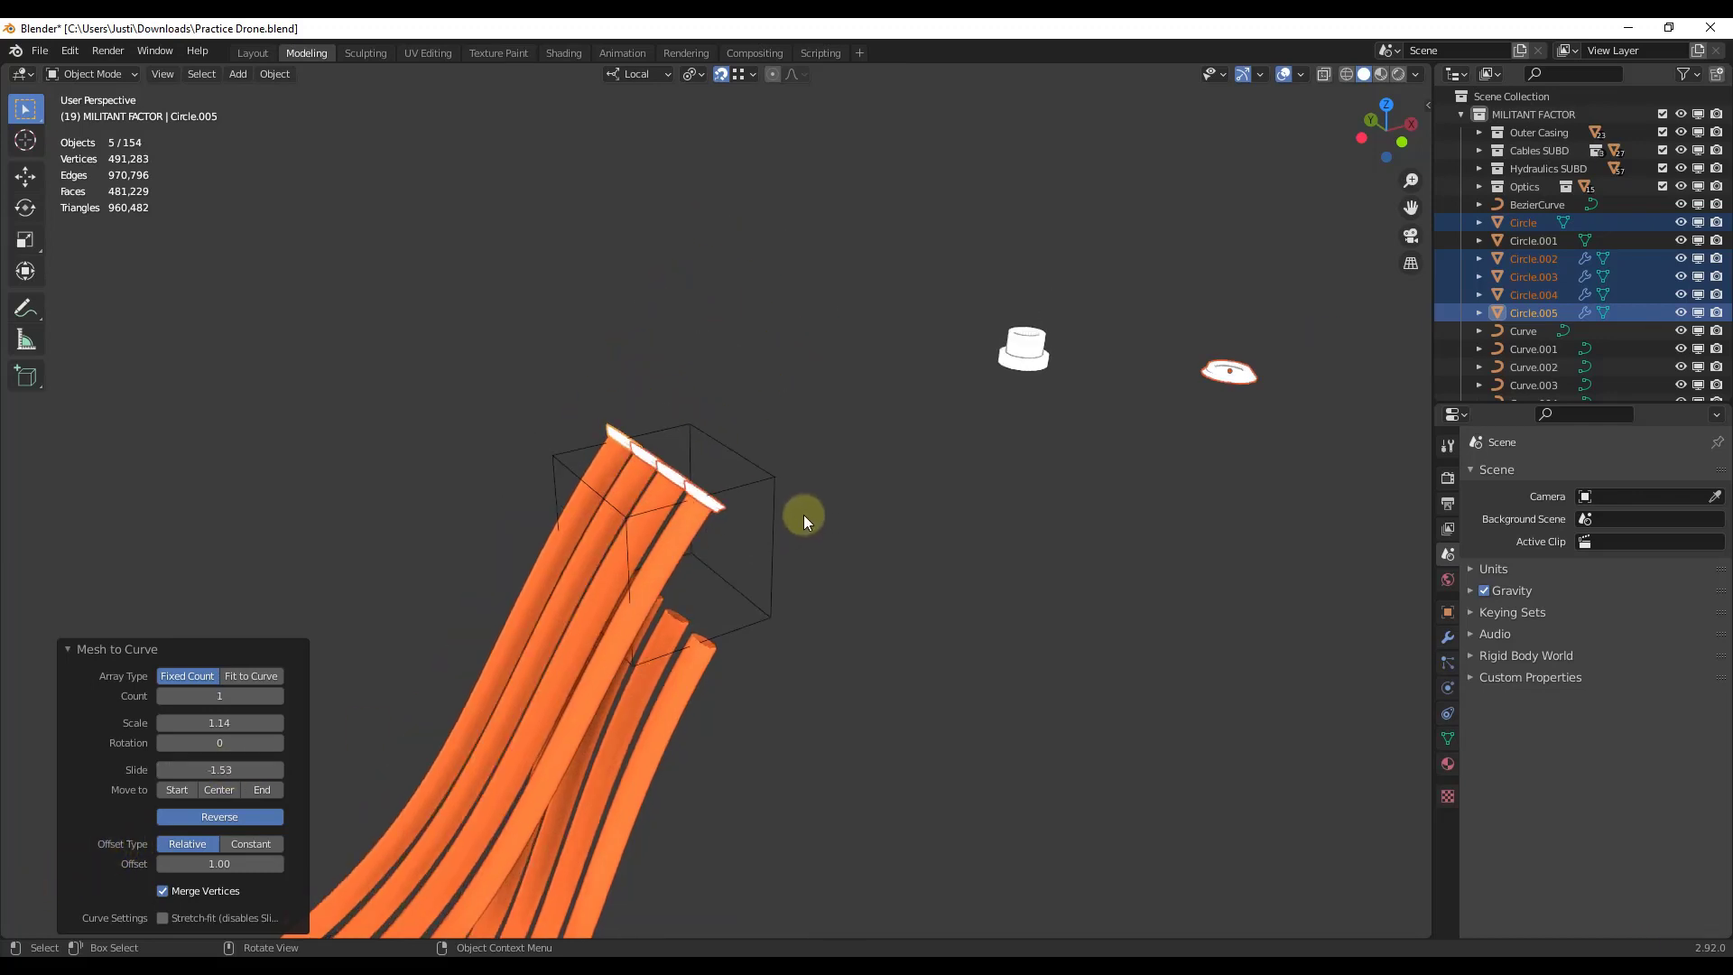
pyautogui.moveTo(648, 630); pyautogui.dragTo(807, 420, button='middle')
pyautogui.moveTo(905, 663); pyautogui.dragTo(864, 588, button='middle')
pyautogui.click(806, 511)
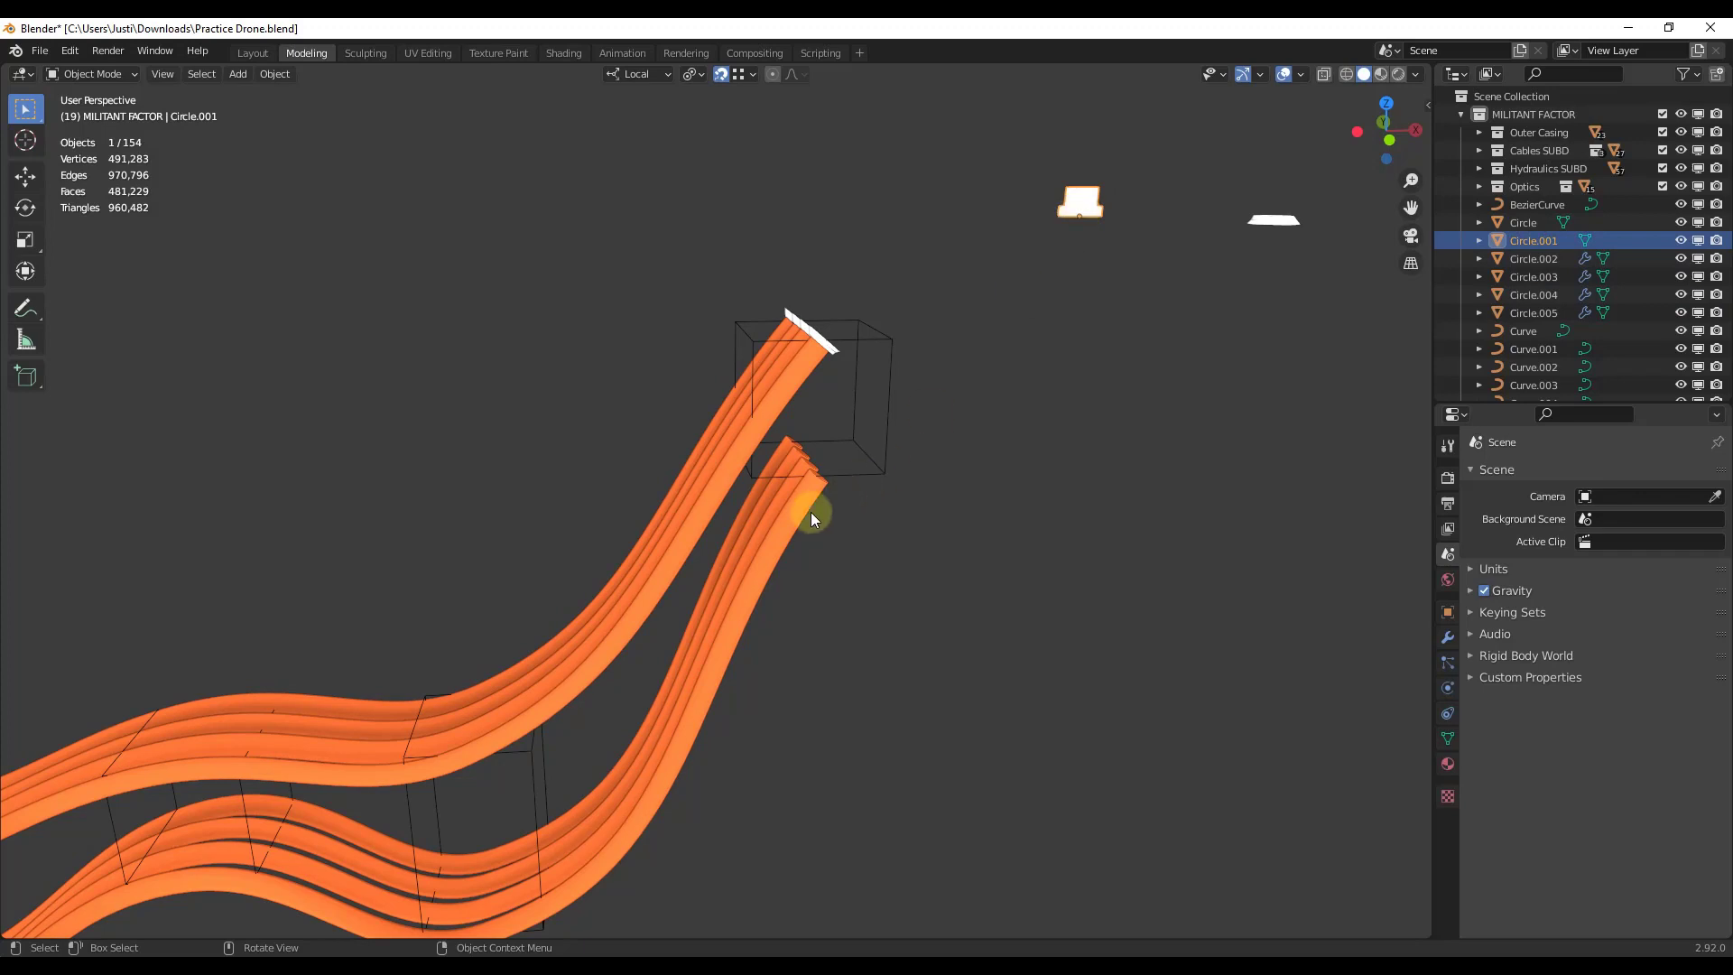
pyautogui.keyDown('shift'); pyautogui.click(805, 500); pyautogui.keyUp('shift')
pyautogui.keyDown('shift'); pyautogui.click(804, 463); pyautogui.keyUp('shift')
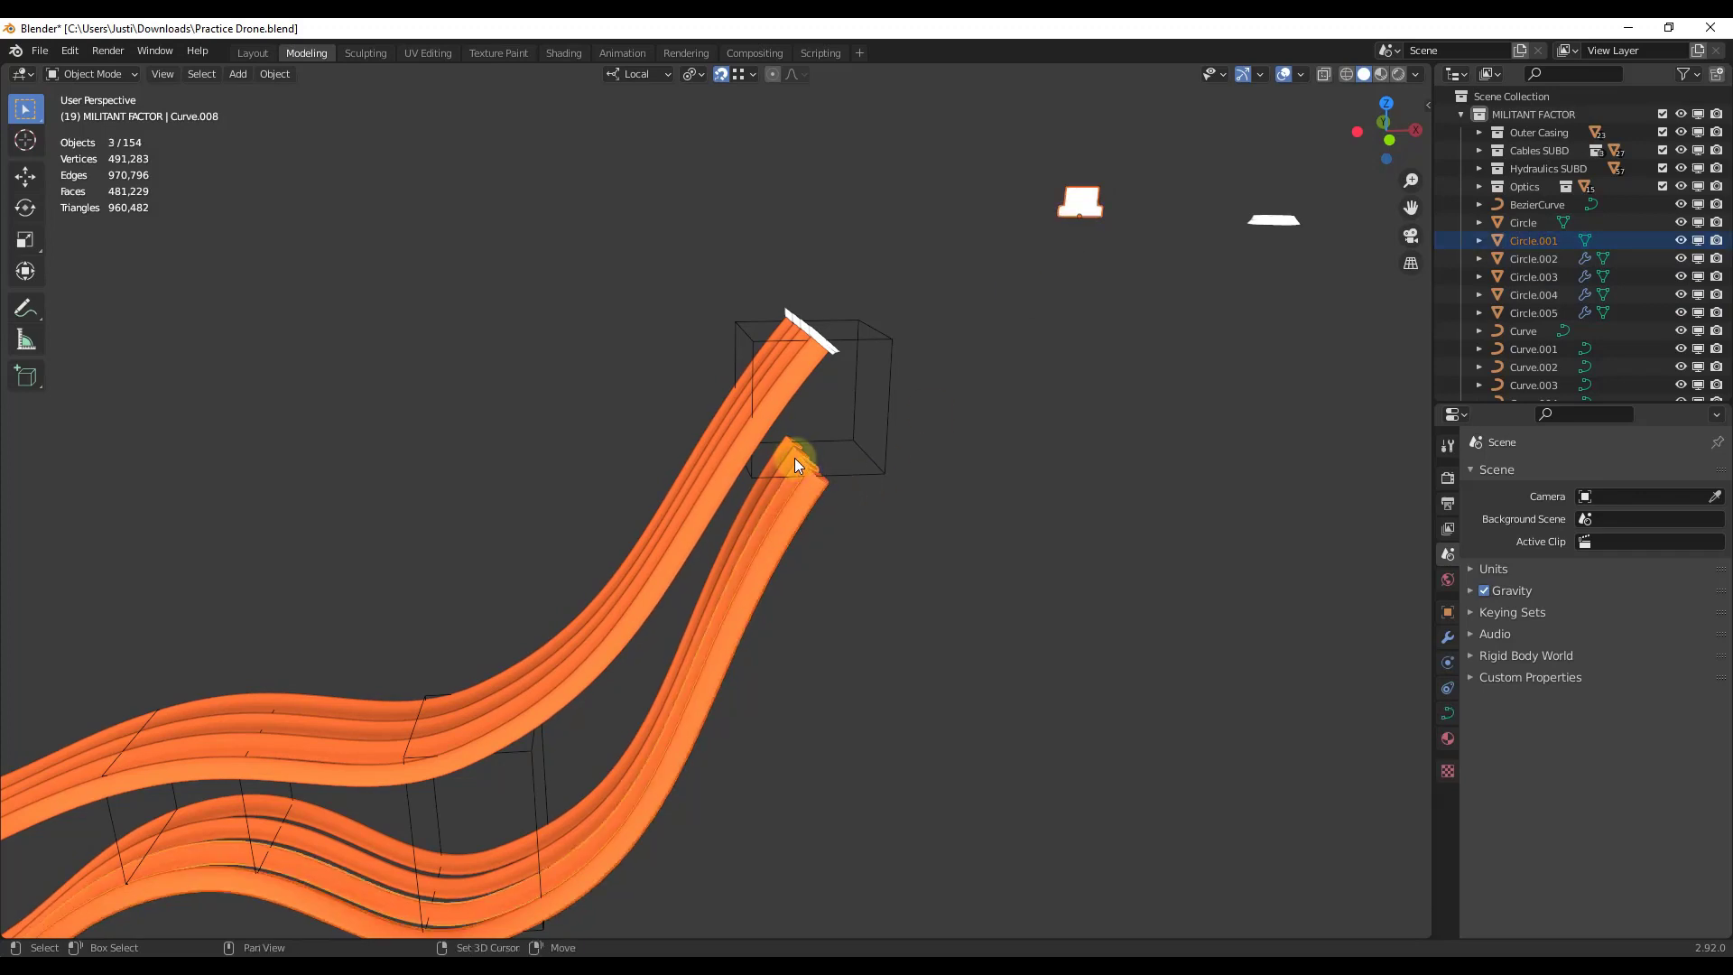
pyautogui.rightClick(802, 529)
pyautogui.click(804, 531)
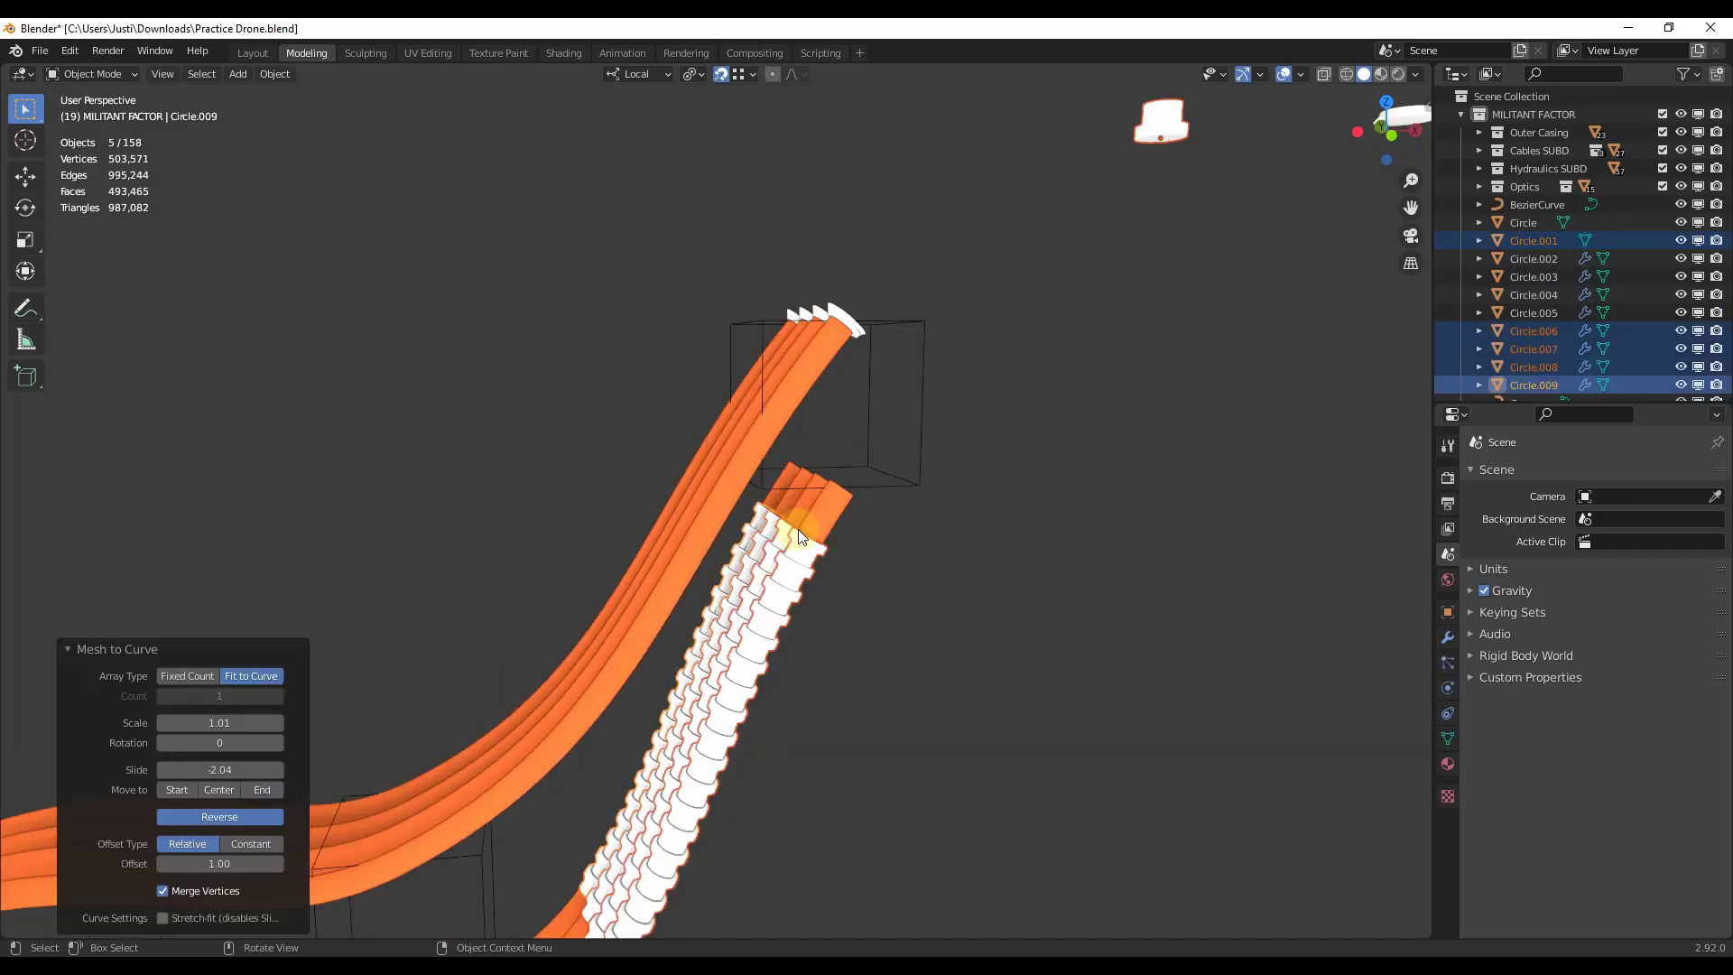
# Slide the arrayed cap segments farther along the lower wires, to a Slide value of -5.20
pyautogui.scroll(-2, 1034, 488)
pyautogui.moveTo(1035, 488); pyautogui.dragTo(1004, 473, button='middle')
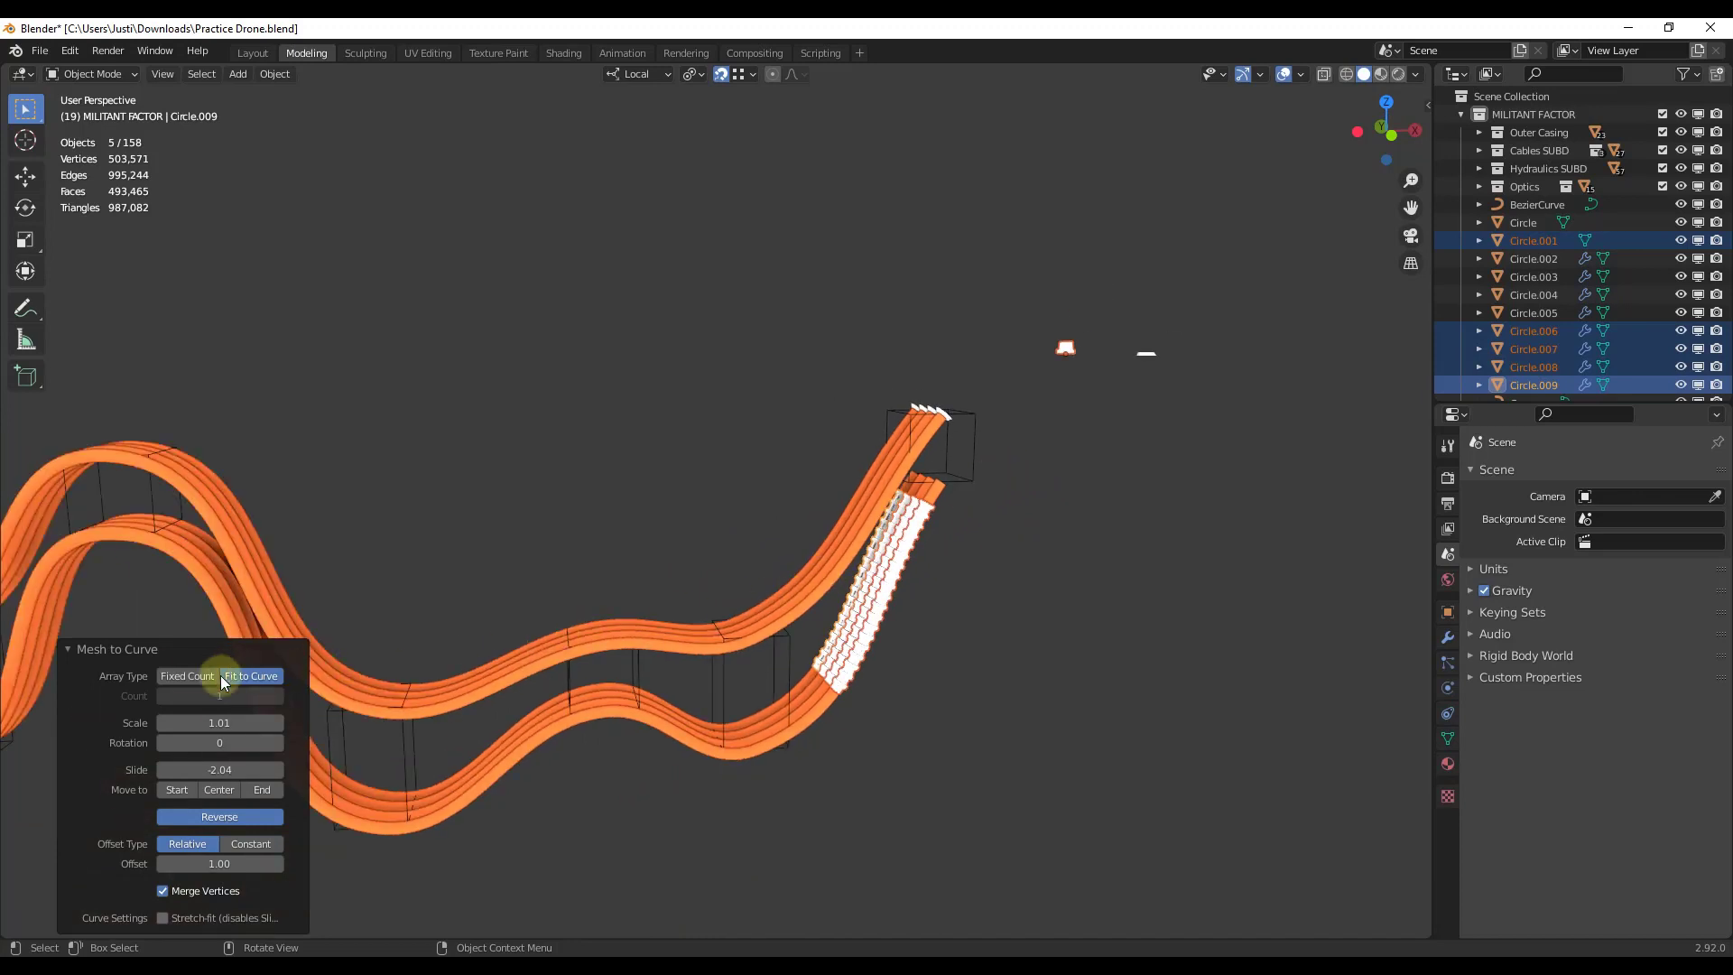
pyautogui.click(225, 764)
pyautogui.moveTo(223, 769)
pyautogui.mouseDown()
pyautogui.moveTo(278, 773)
pyautogui.moveTo(186, 787)
pyautogui.moveTo(1664, 880)
pyautogui.moveTo(1240, 889)
pyautogui.moveTo(1394, 880)
pyautogui.mouseUp()
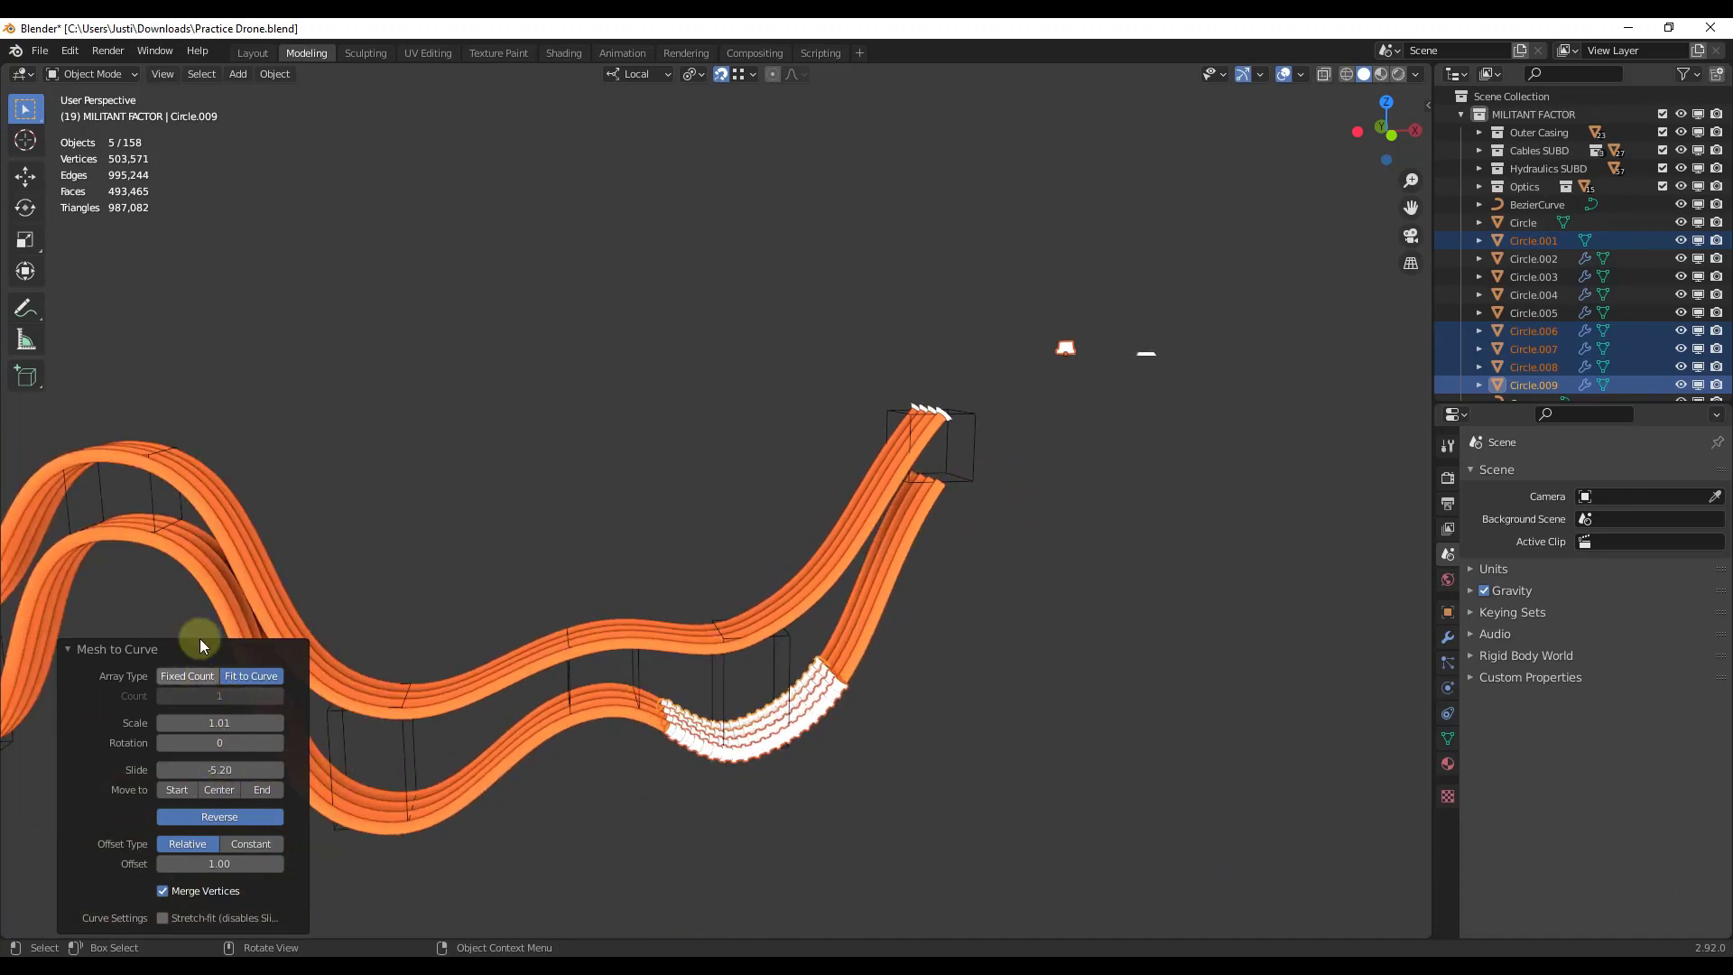
# Switch the cap array on the lower wires to Fixed Count and set the count to 41
pyautogui.click(186, 679)
pyautogui.moveTo(193, 696); pyautogui.dragTo(206, 704)
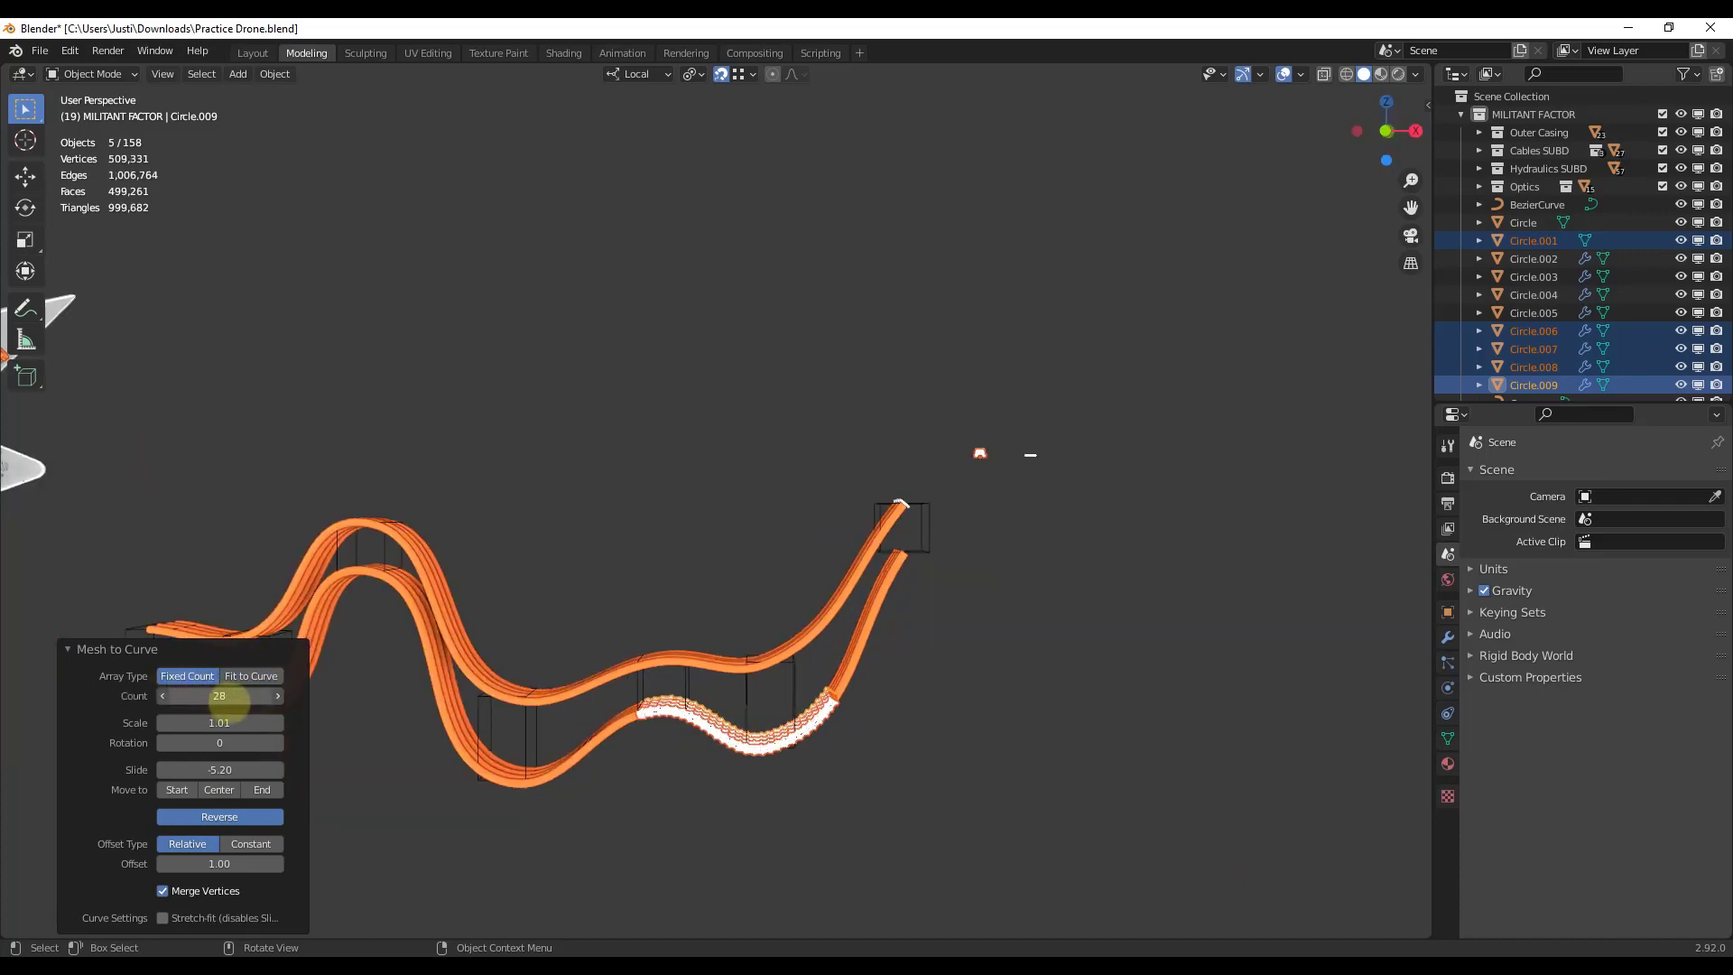
pyautogui.scroll(6, 728, 740)
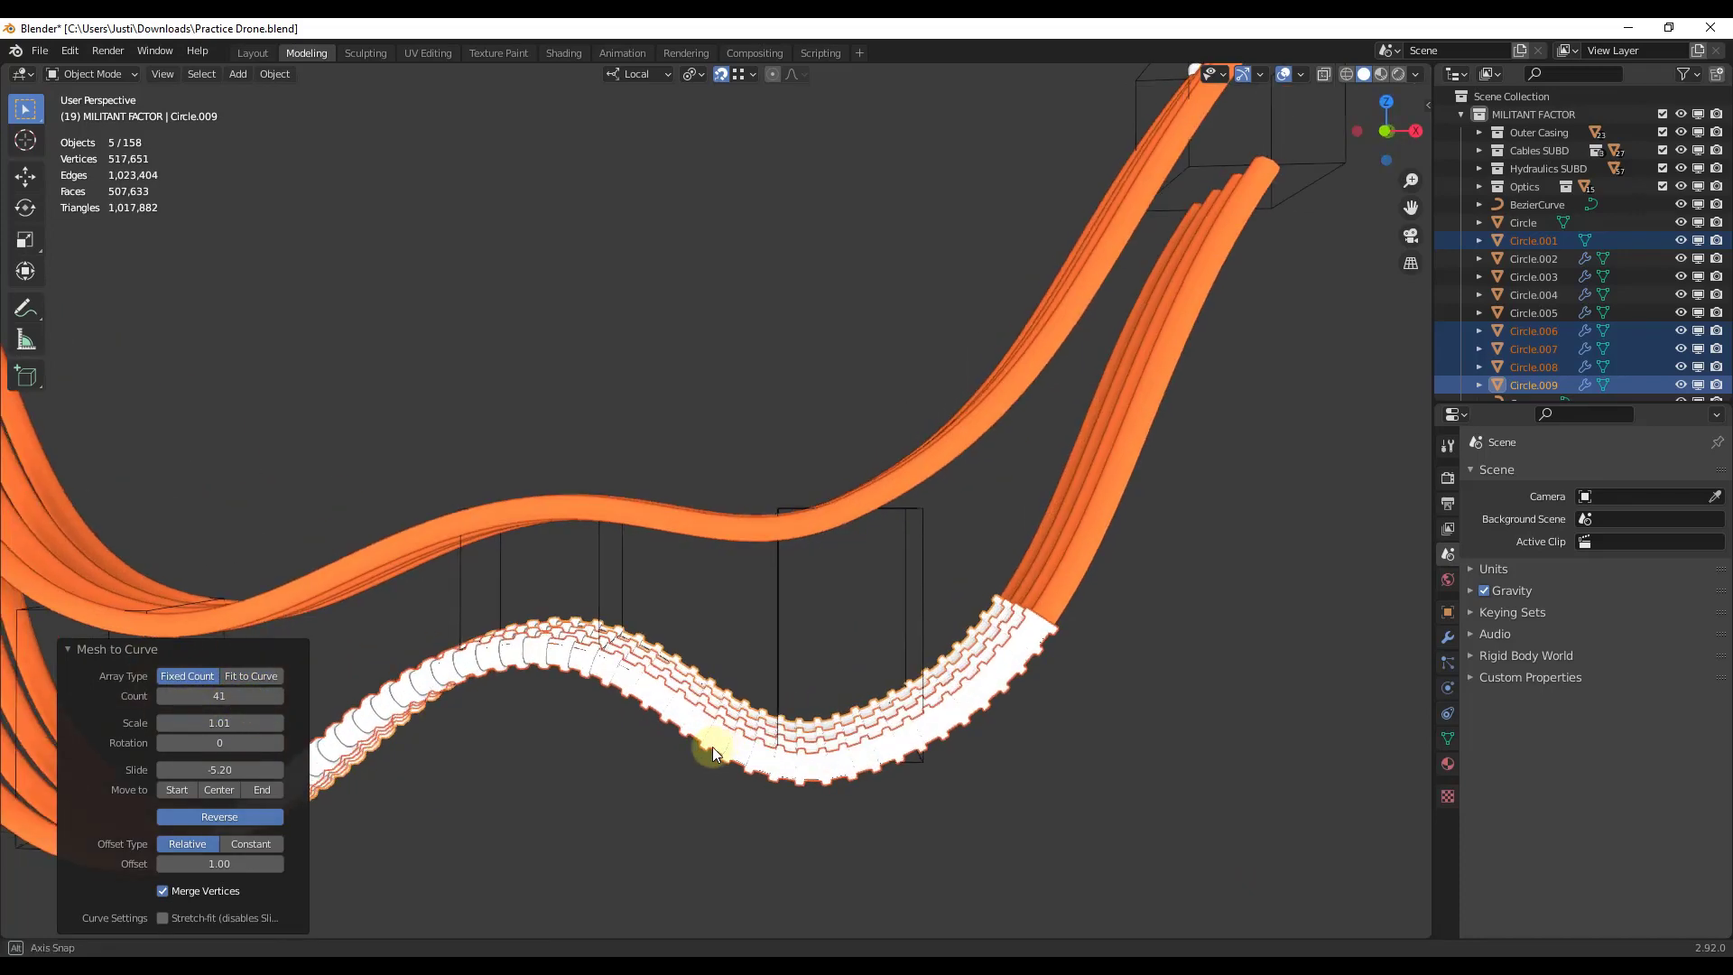
# Set the Slide of the cap array on the lower wires to -5.47 and inspect its placement
pyautogui.moveTo(713, 746); pyautogui.dragTo(811, 759, button='middle')
pyautogui.scroll(-1, 811, 764)
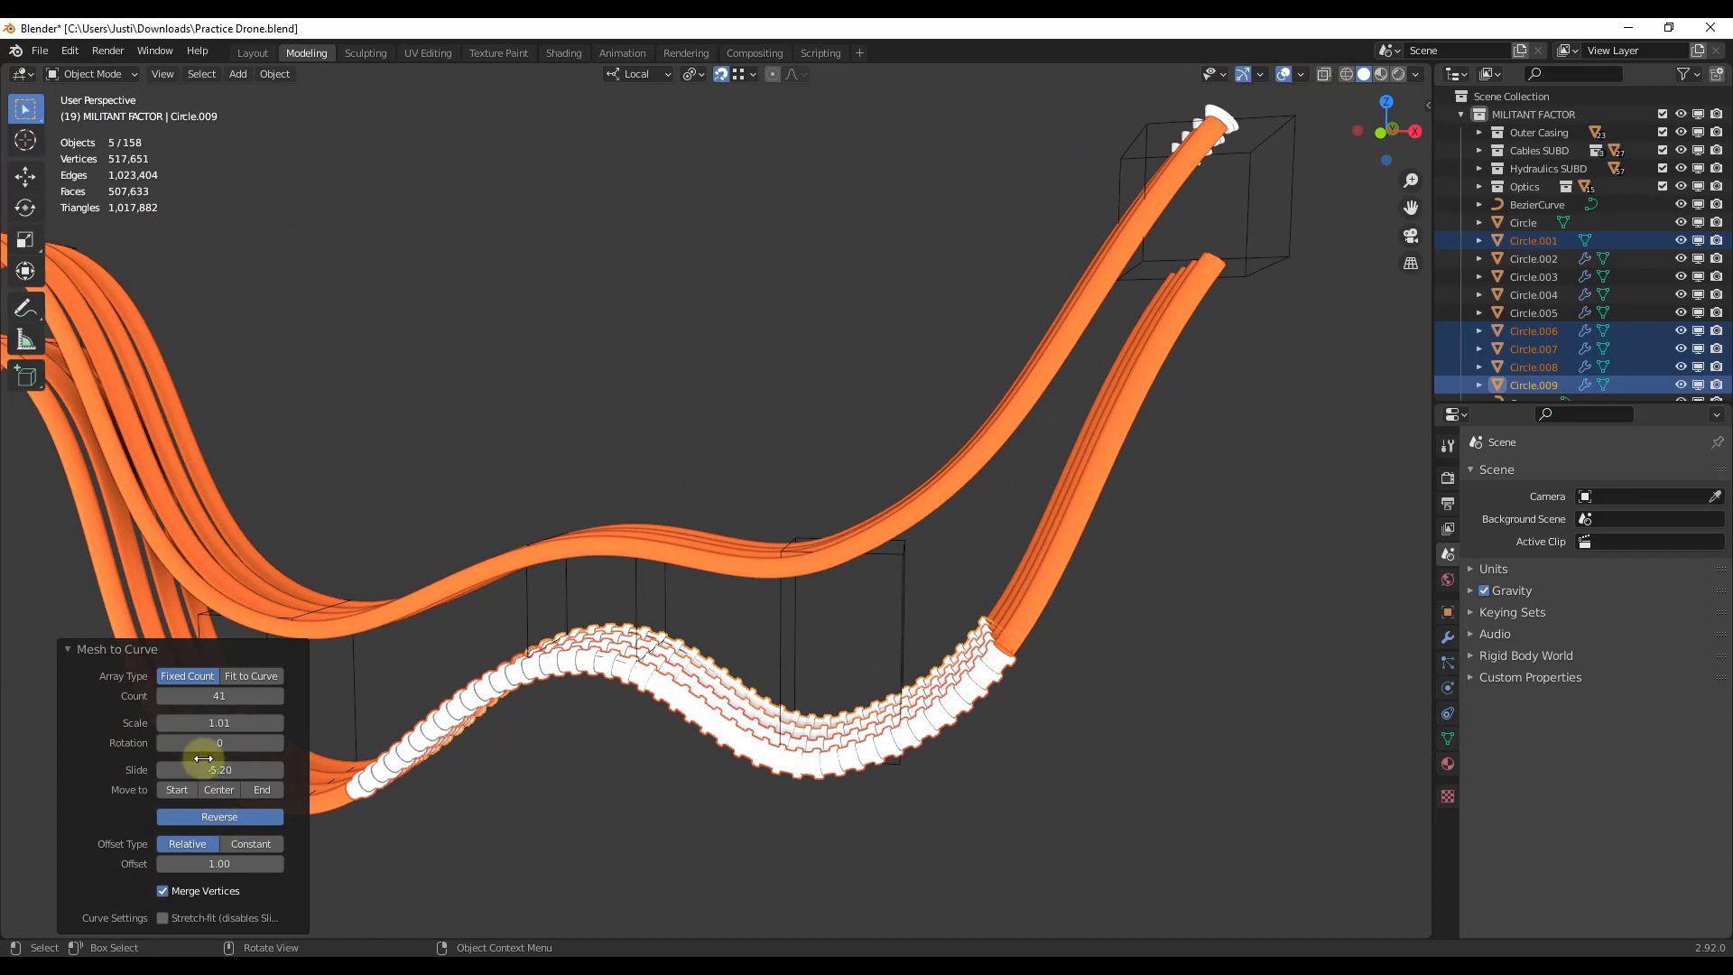
pyautogui.moveTo(221, 765); pyautogui.dragTo(496, 794)
pyautogui.scroll(-6, 1087, 626)
pyautogui.moveTo(1082, 636); pyautogui.dragTo(1009, 653, button='middle')
pyautogui.scroll(3, 1010, 653)
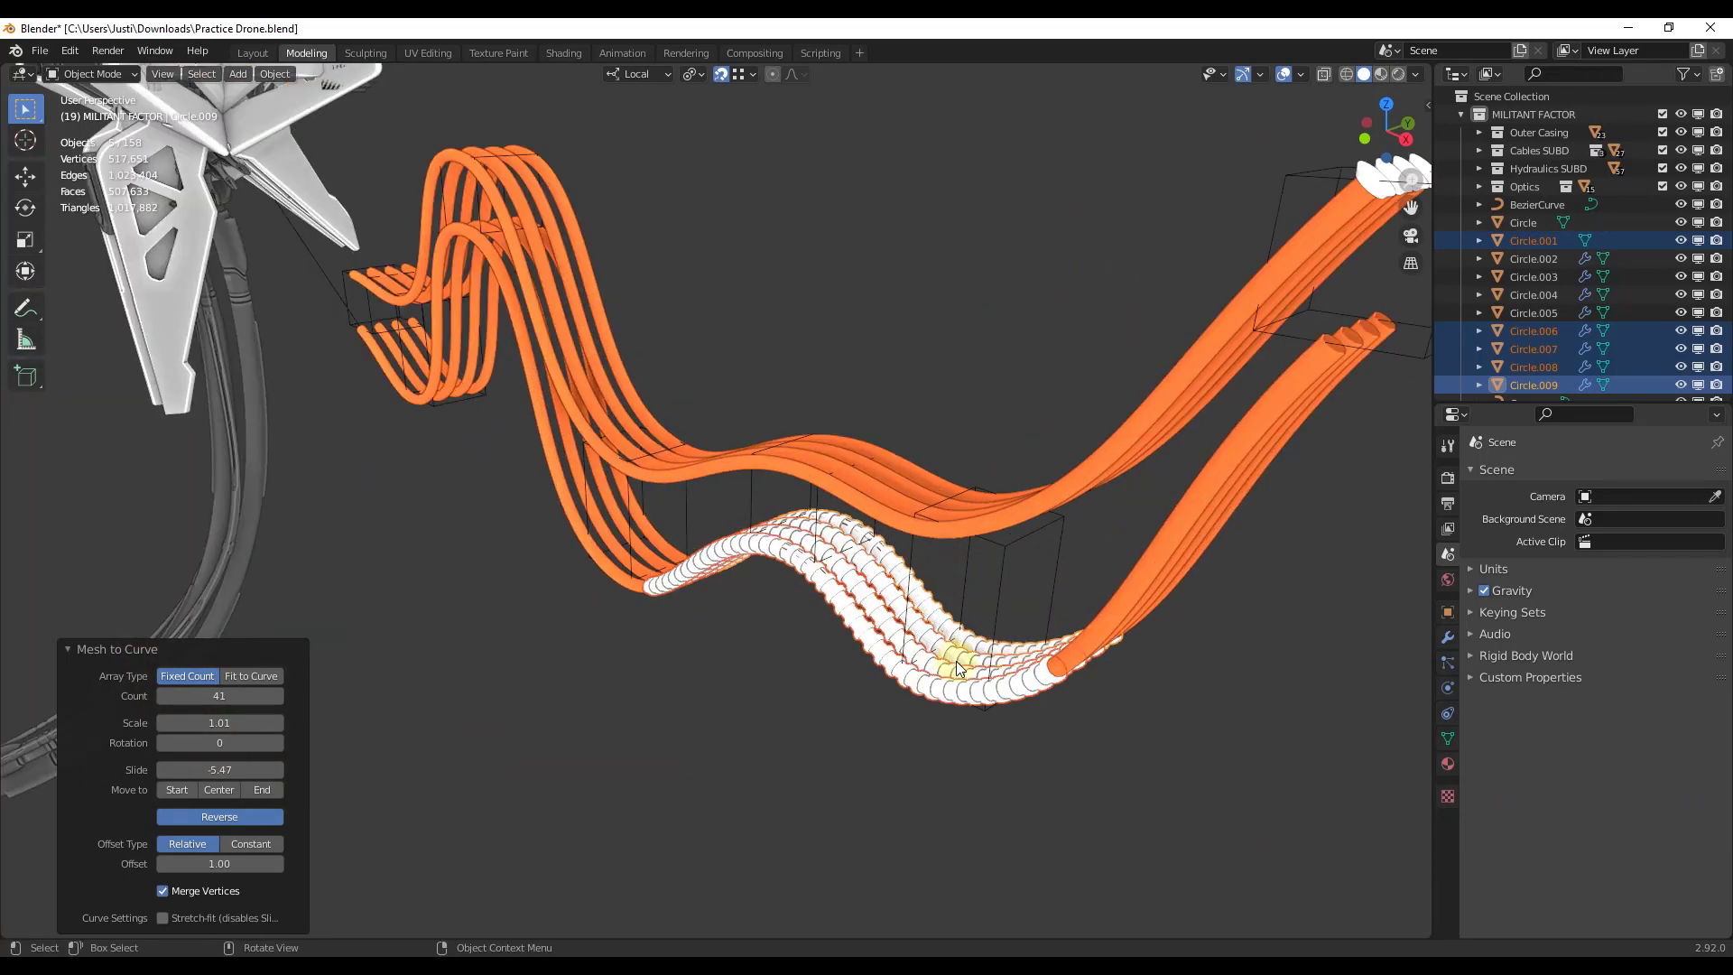